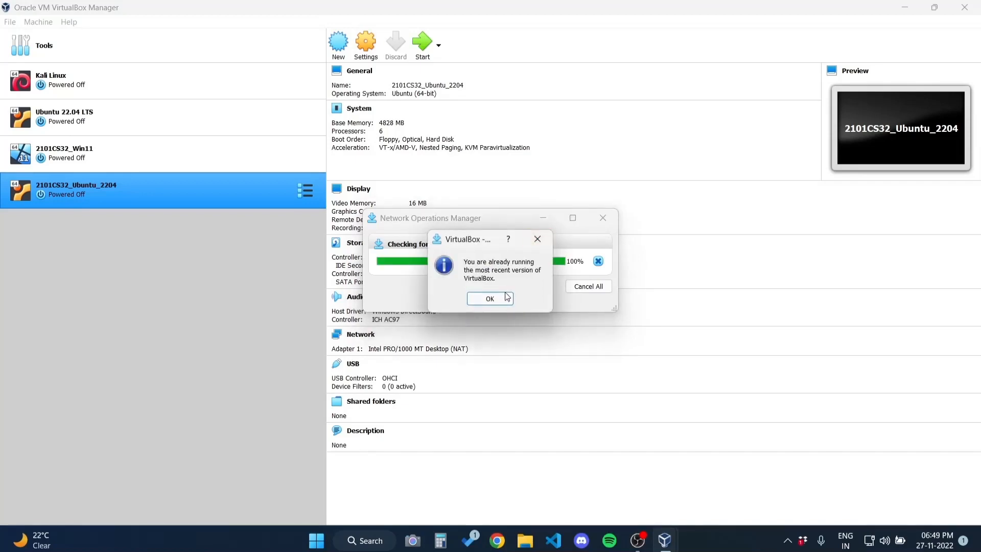
Dismiss the notice that the most recent version of VirtualBox is already installed
click(490, 299)
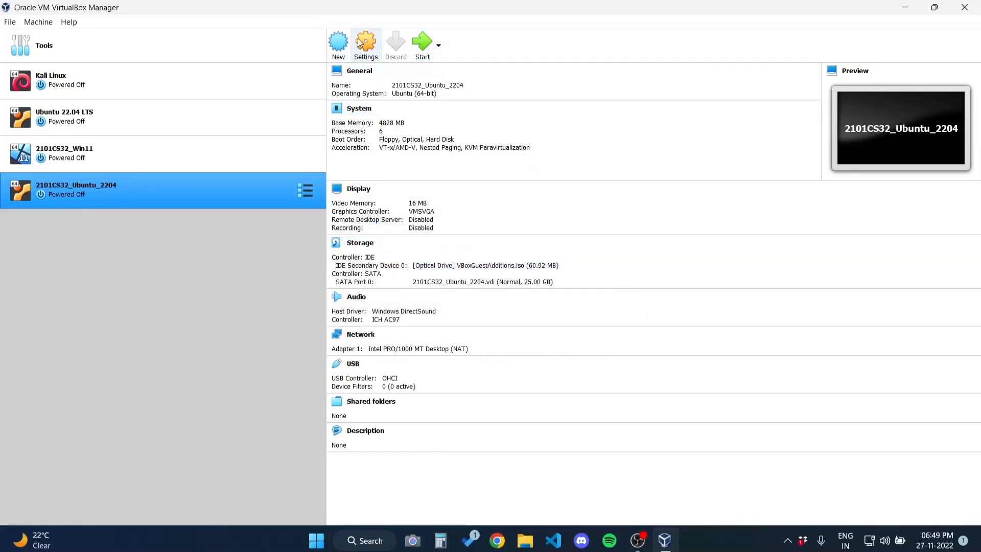
click(338, 49)
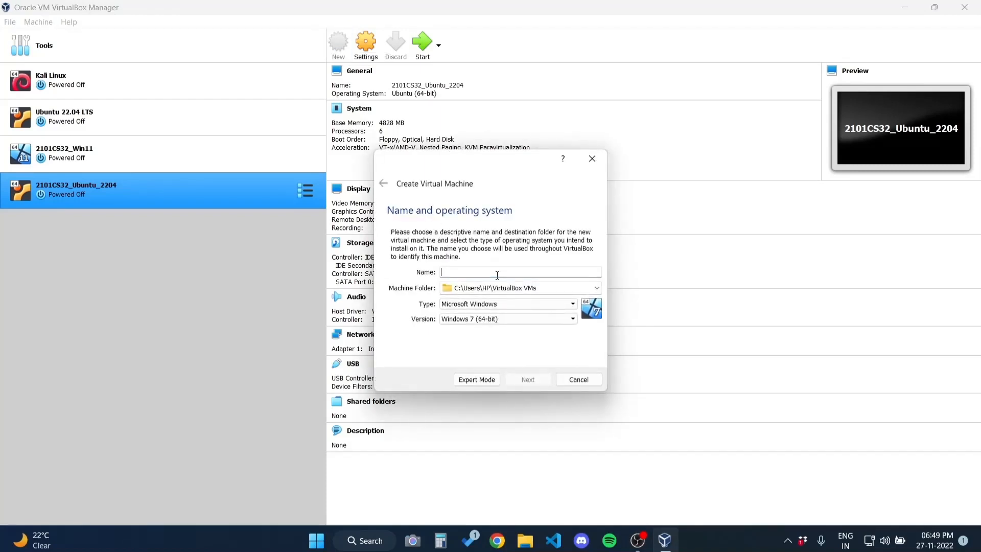
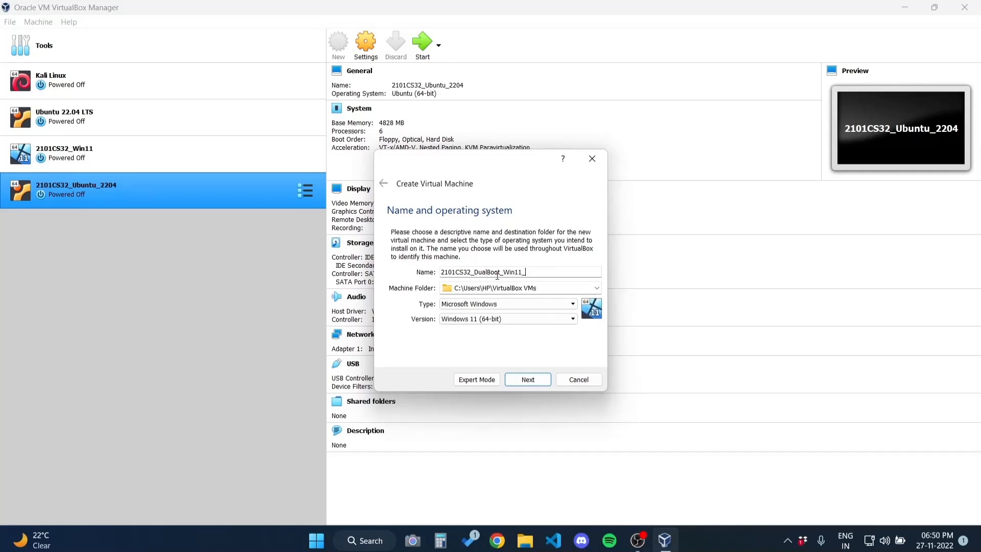
click(528, 272)
key(BackSpace)
text(U)
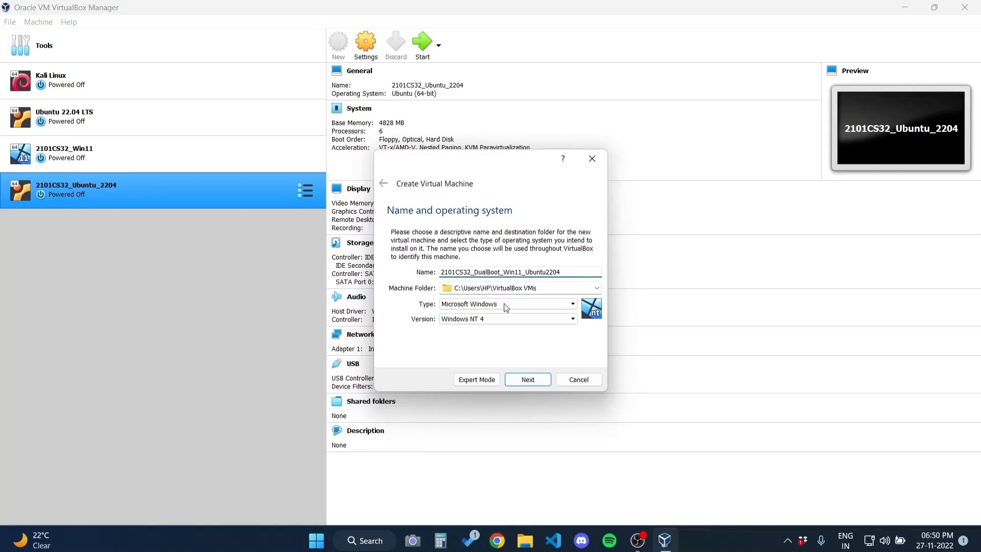
Enter D:\OS\ as the machine folder path
key(Tab)
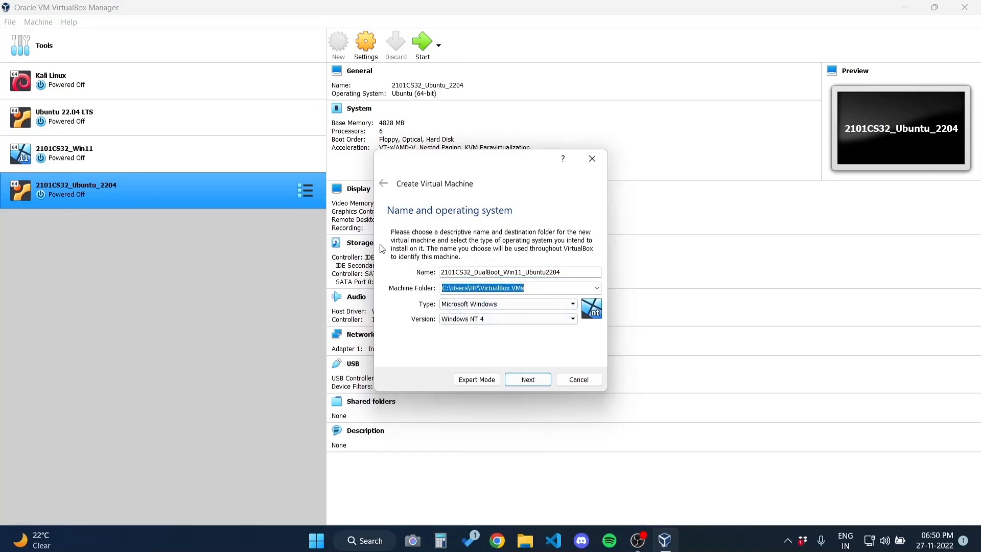
text(D:\OS\)
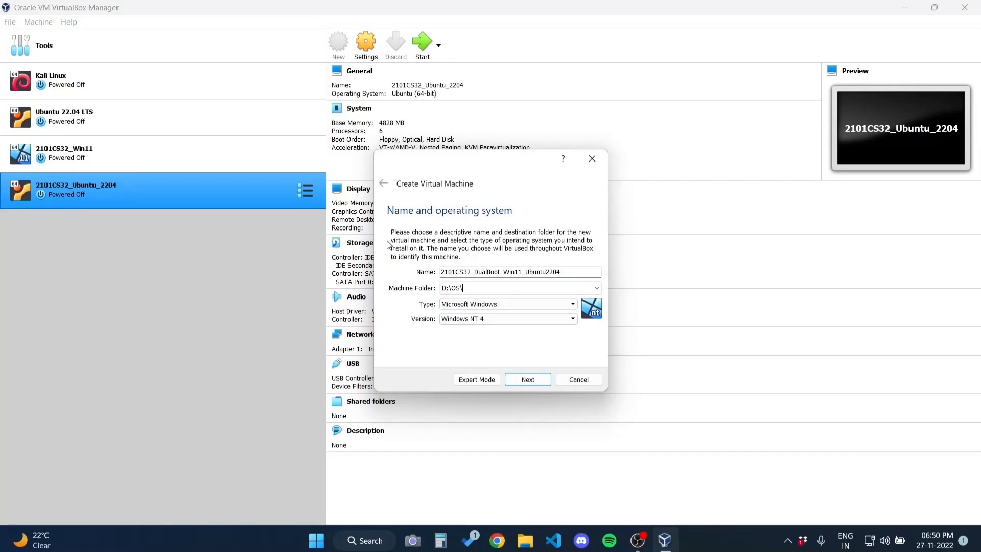
click(597, 288)
Create a DualBoot folder under D:\OS and use it as the machine folder
click(585, 312)
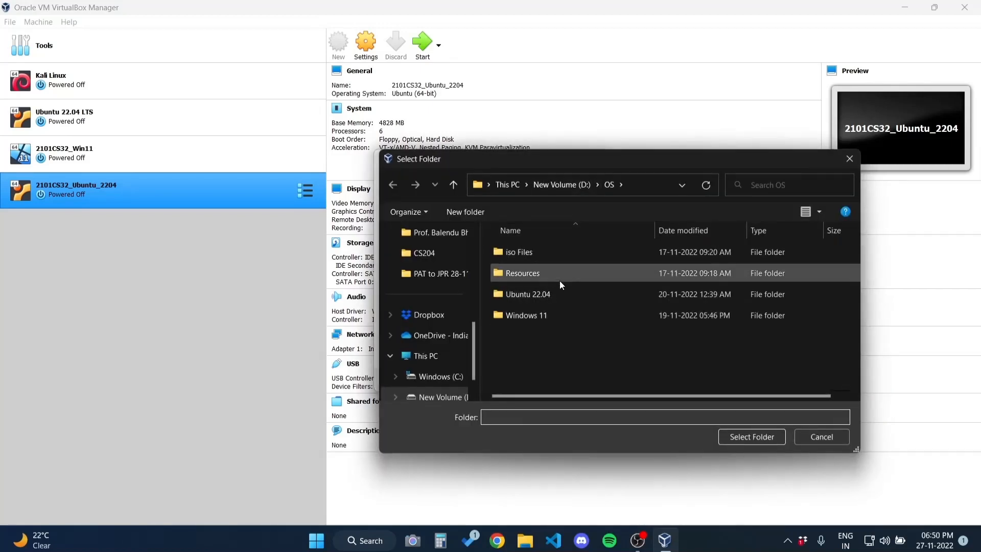
click(473, 214)
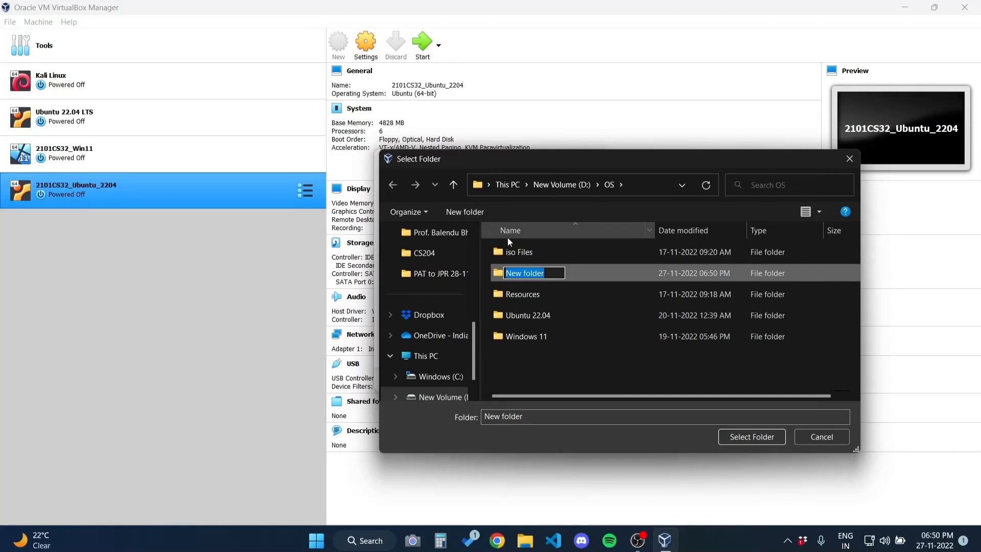
text(DualBoot)
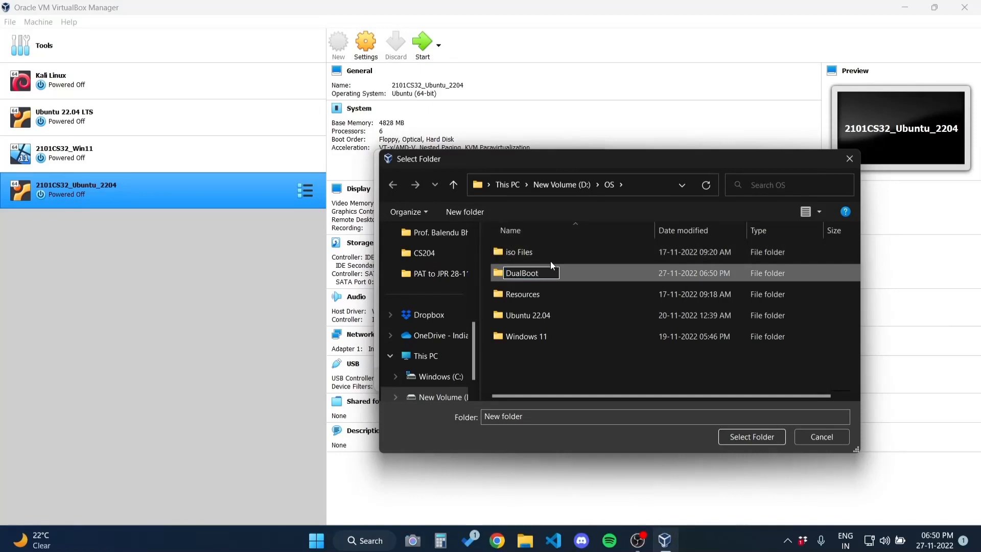
key(Return)
key(Return)
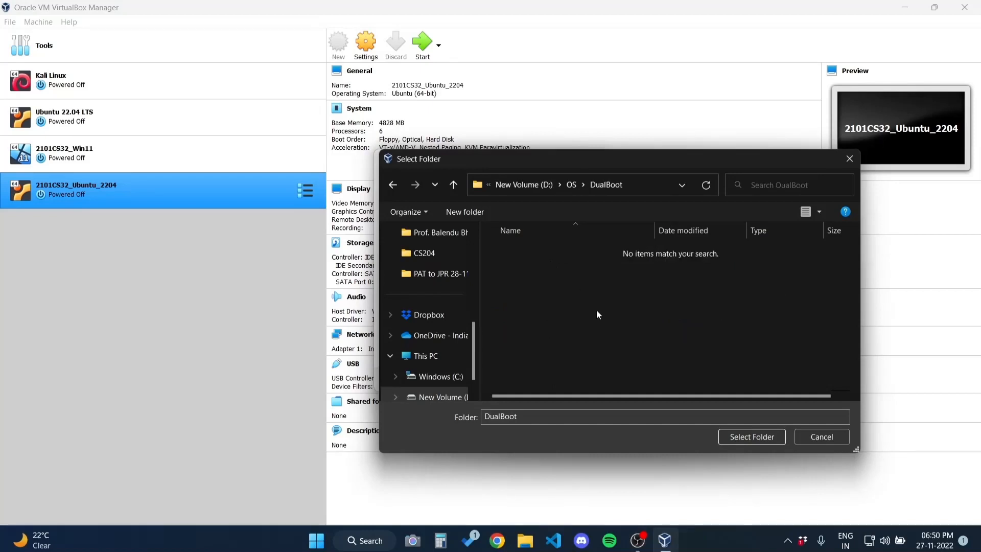
click(726, 437)
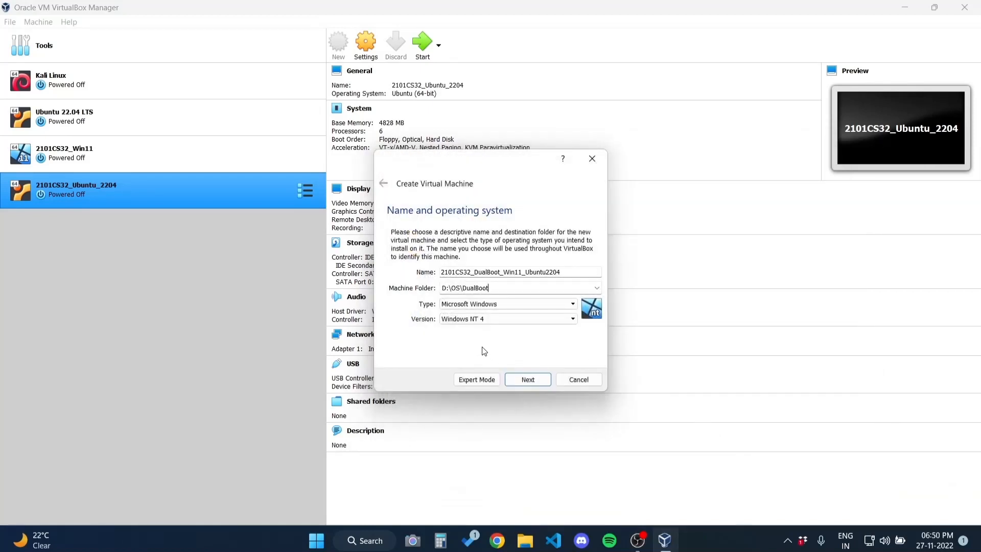
Set the machine's version to Windows 11 (64-bit)
click(498, 319)
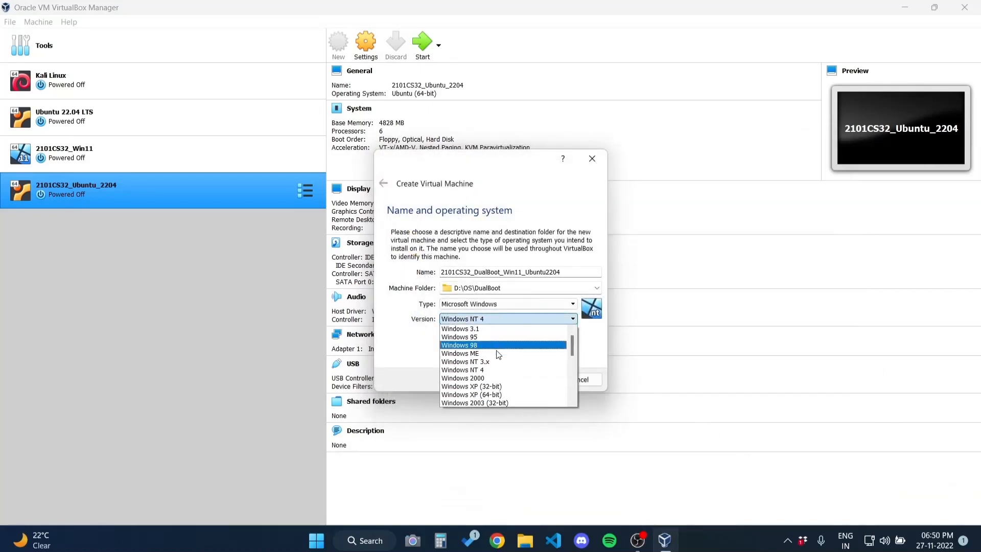
scroll(499, 360, down, 2)
scroll(501, 361, down, 4)
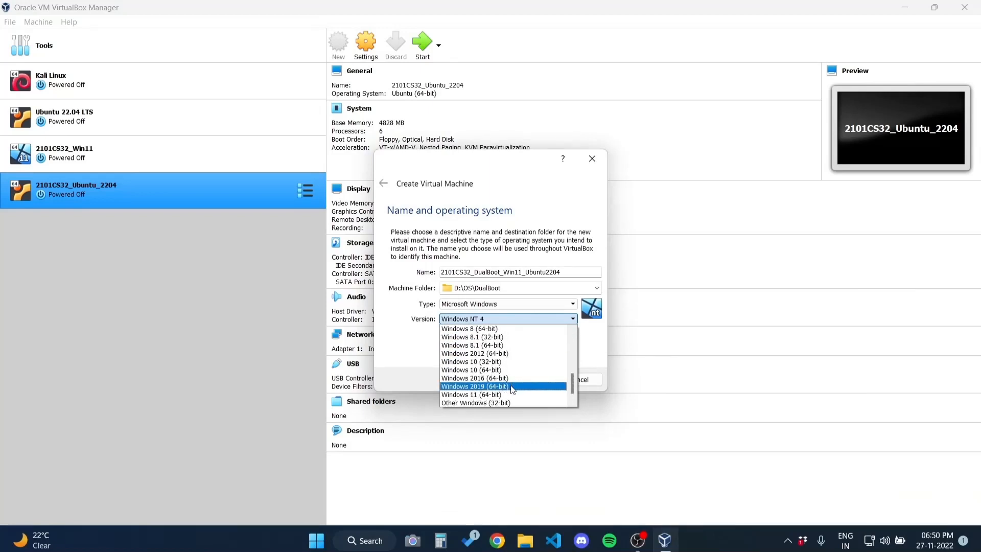
click(519, 394)
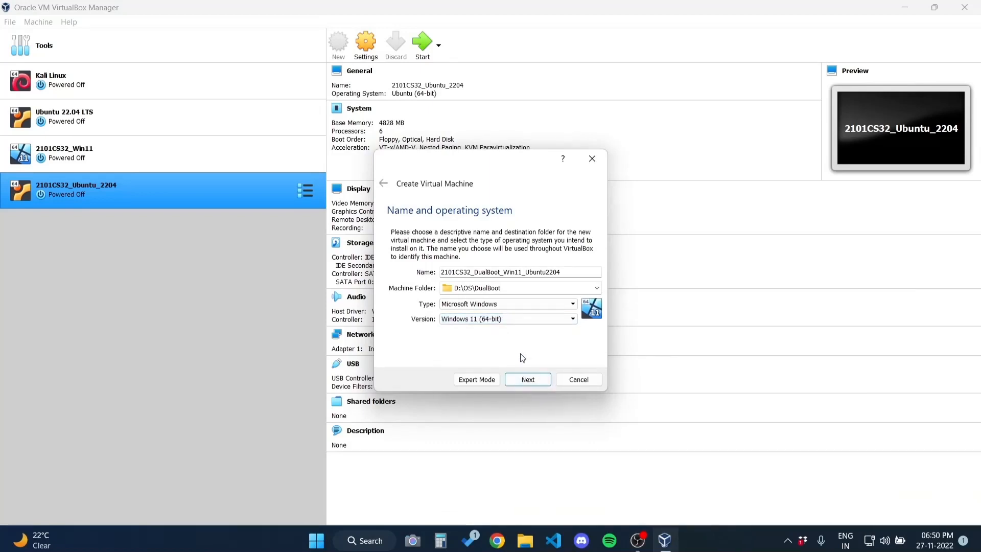
Give the virtual machine 4880 MB of memory
click(528, 379)
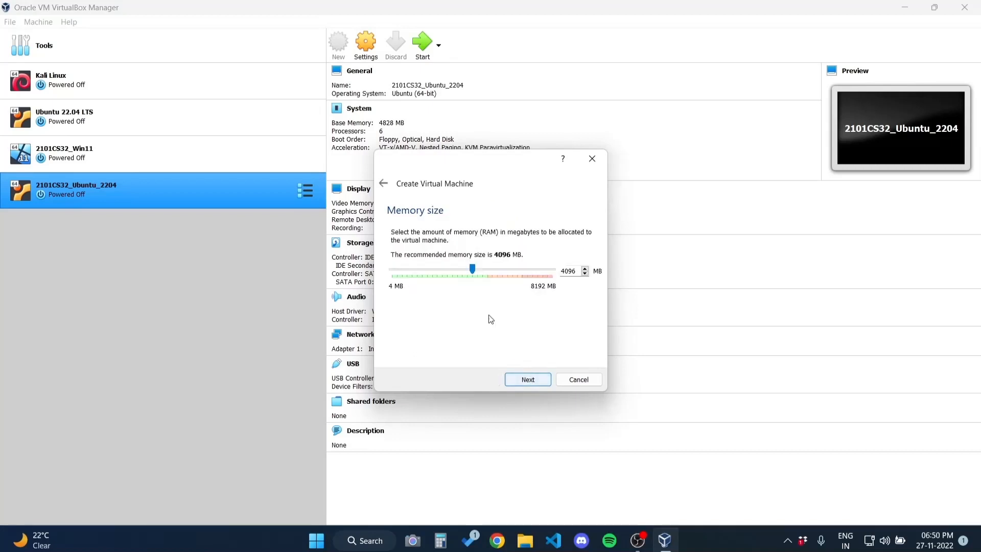
drag(474, 270, 492, 285)
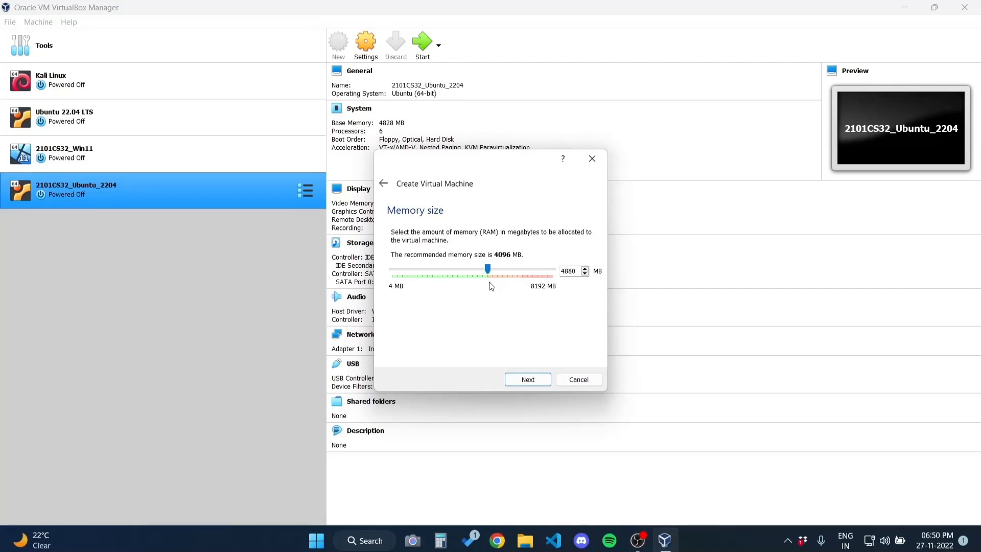
click(529, 377)
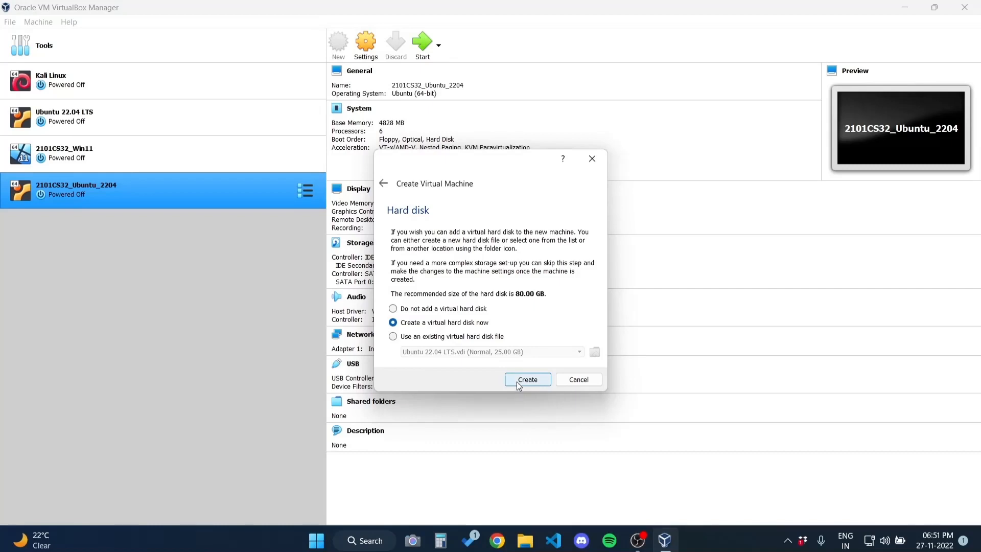
Create a dynamically allocated 100 GB VDI virtual hard disk
click(519, 384)
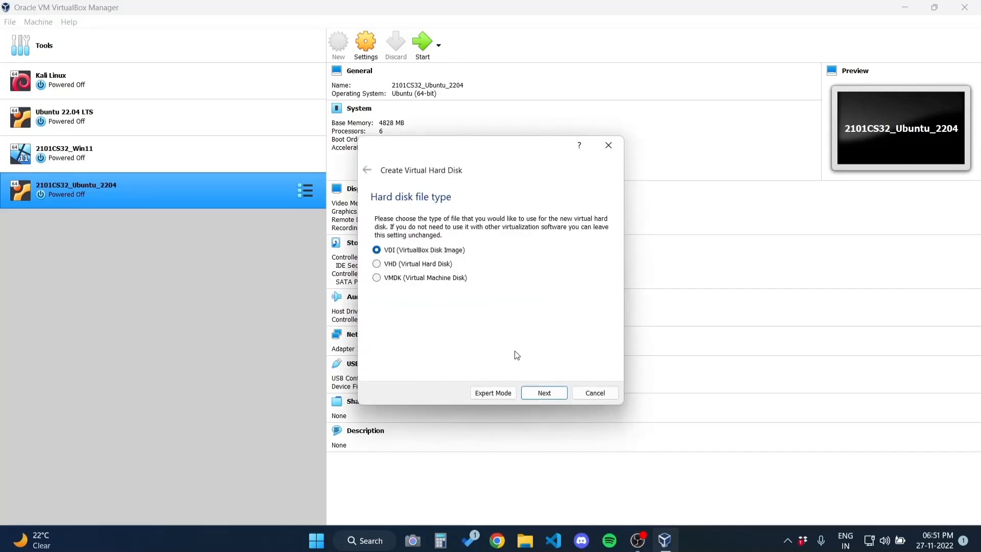
click(561, 397)
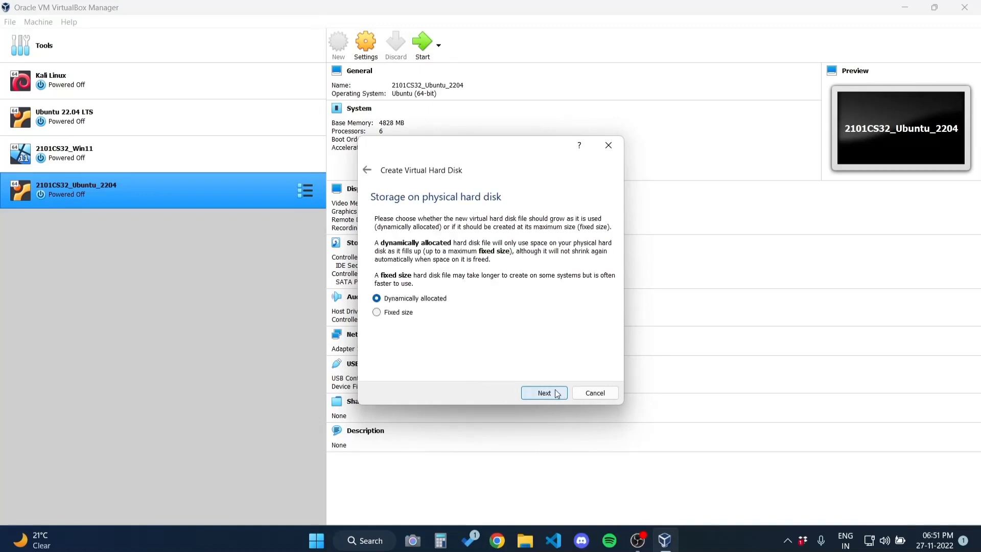
click(559, 394)
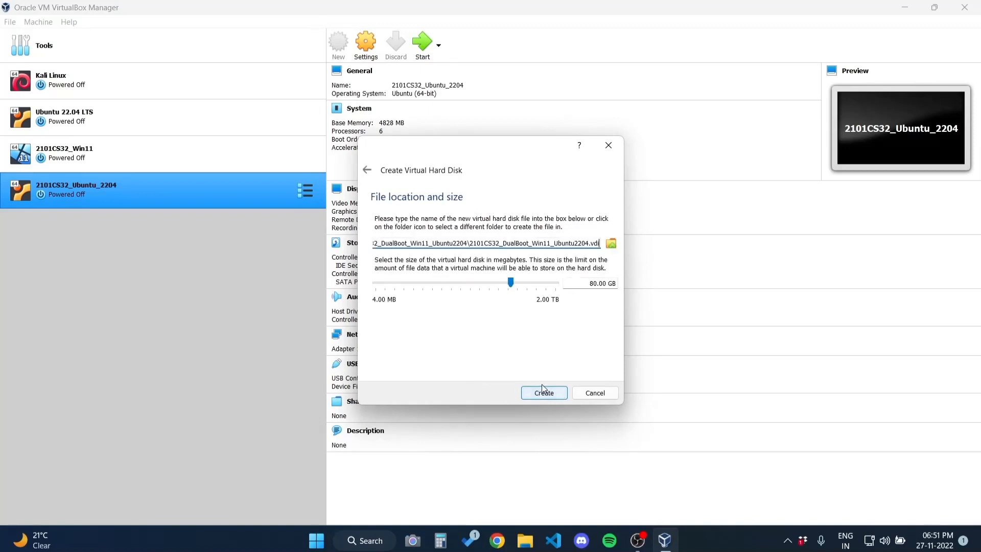
click(594, 283)
key(BackSpace)
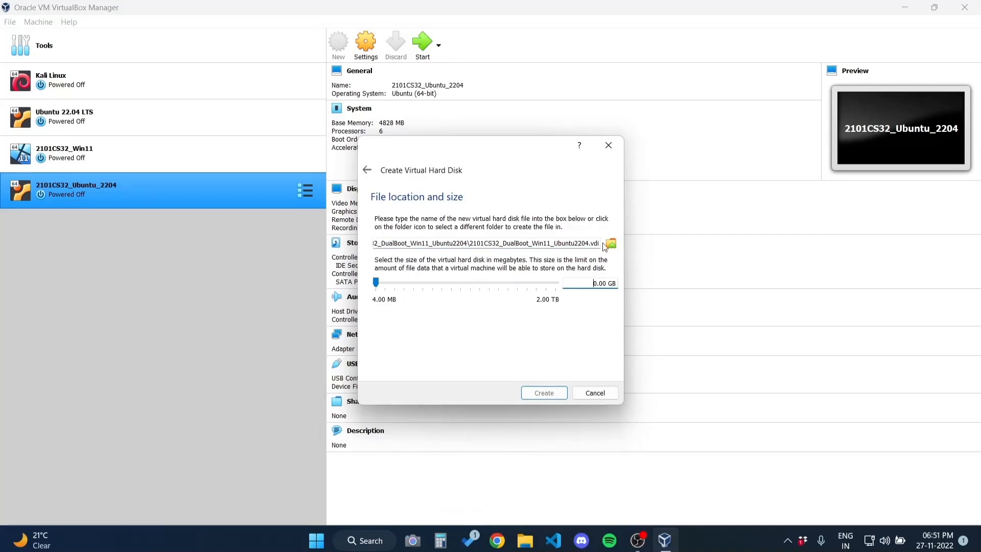
text(10)
click(540, 393)
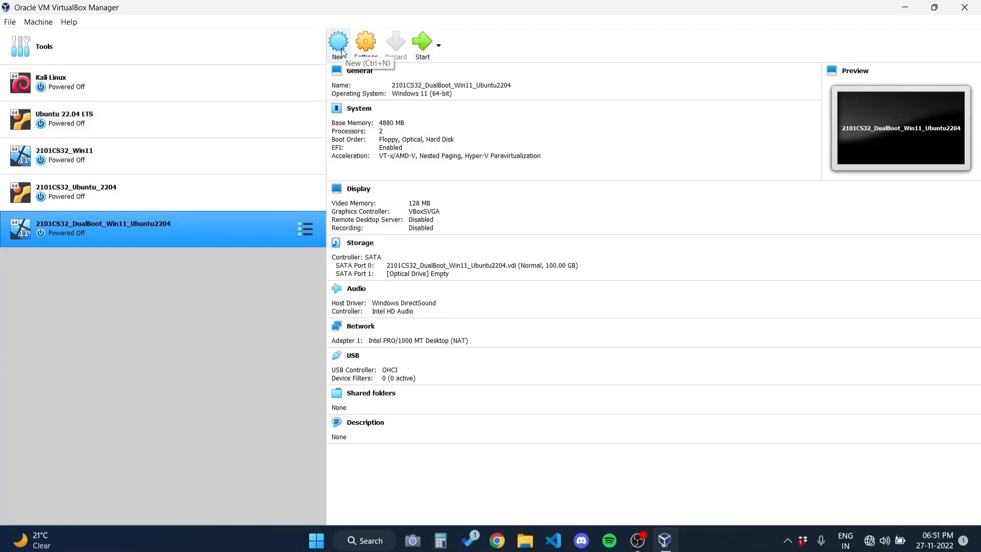
In the VM's advanced general settings, set drag and drop to bidirectional
click(361, 48)
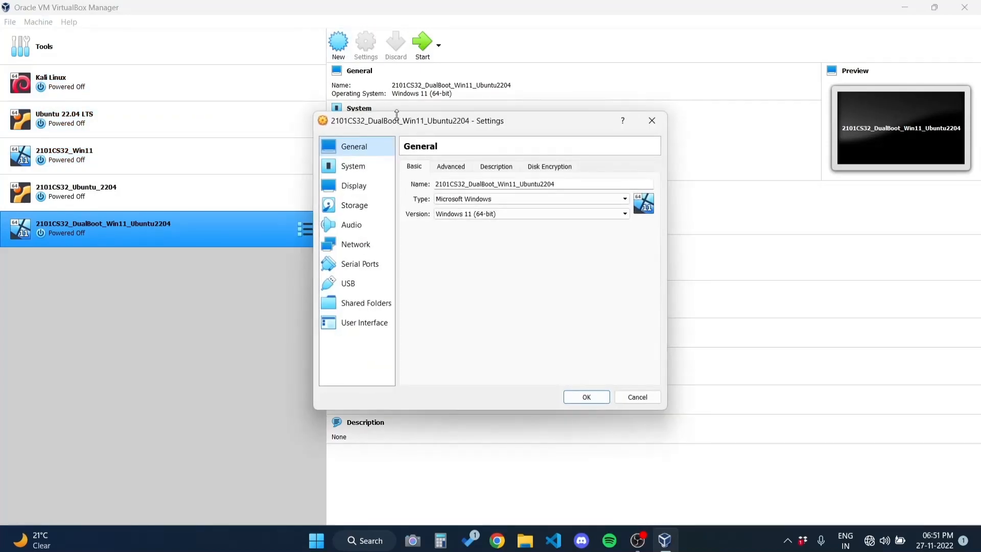
click(451, 167)
click(490, 200)
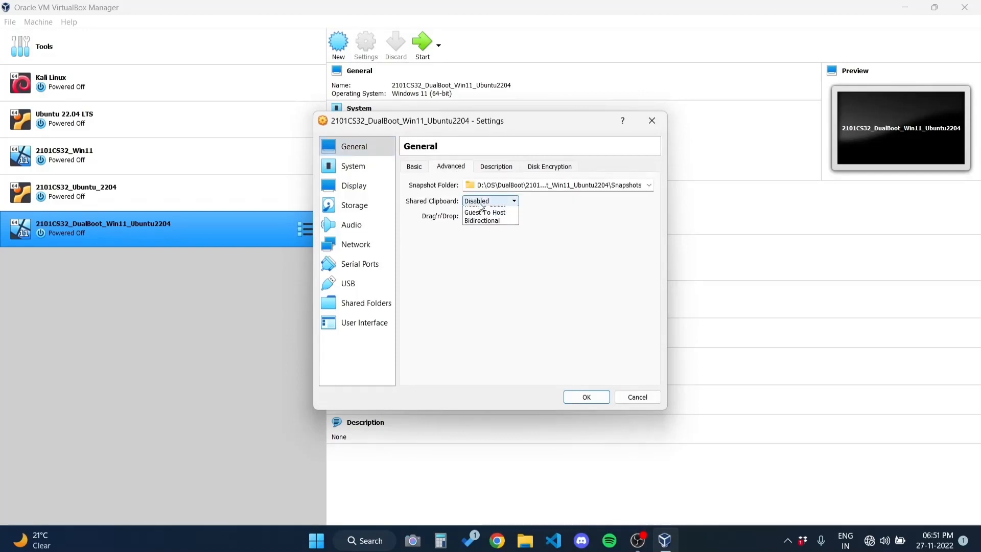
click(489, 217)
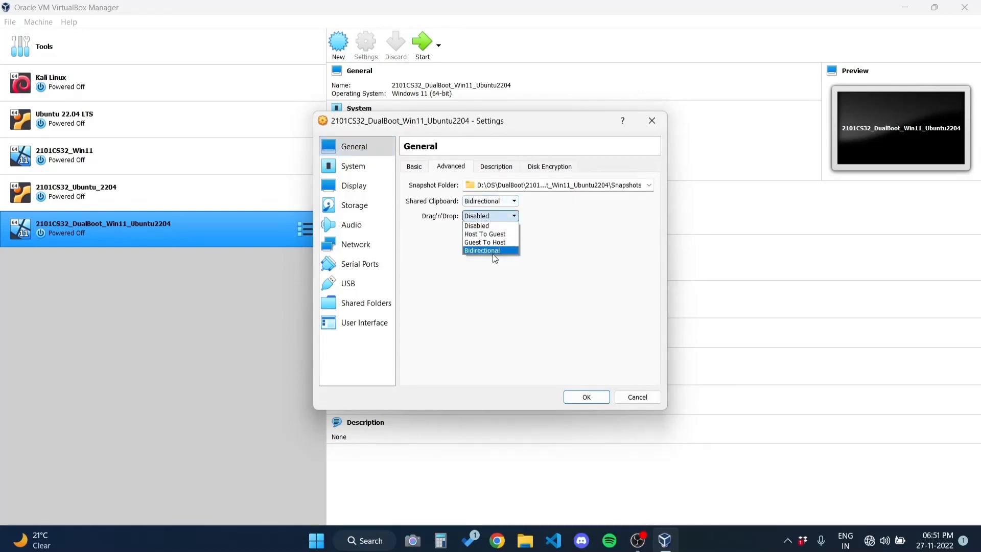
click(478, 250)
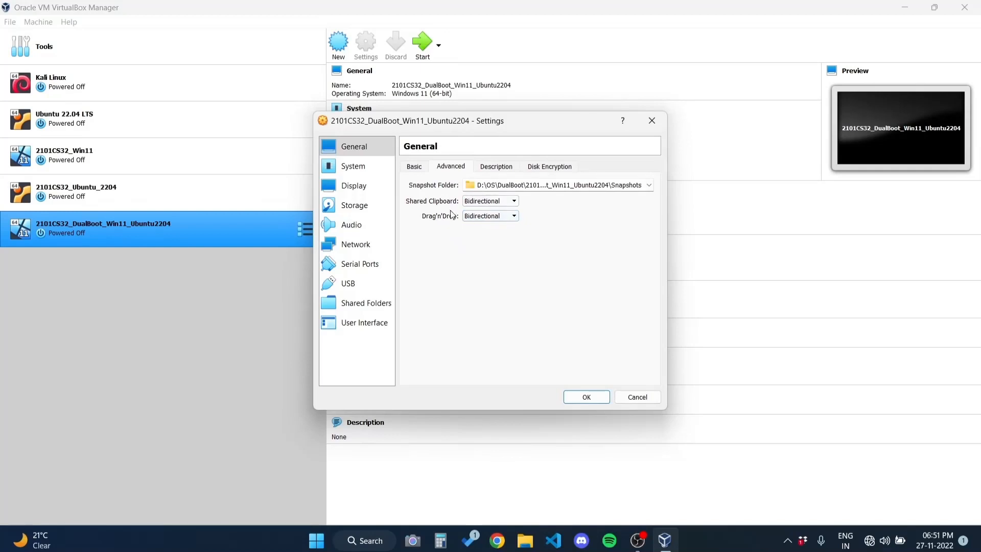
Check the 6 processors and keep VBoxSVGA as the graphics controller
click(368, 171)
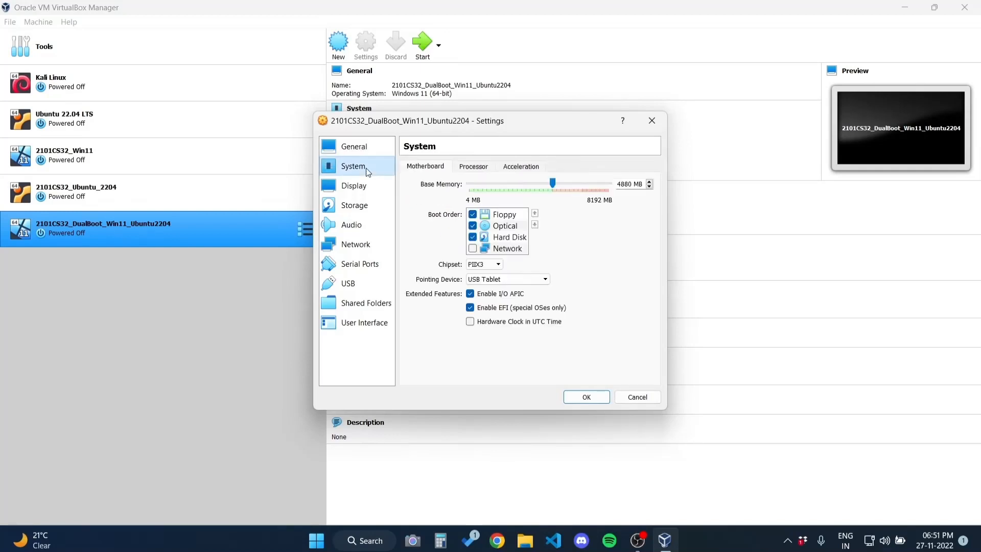
click(486, 168)
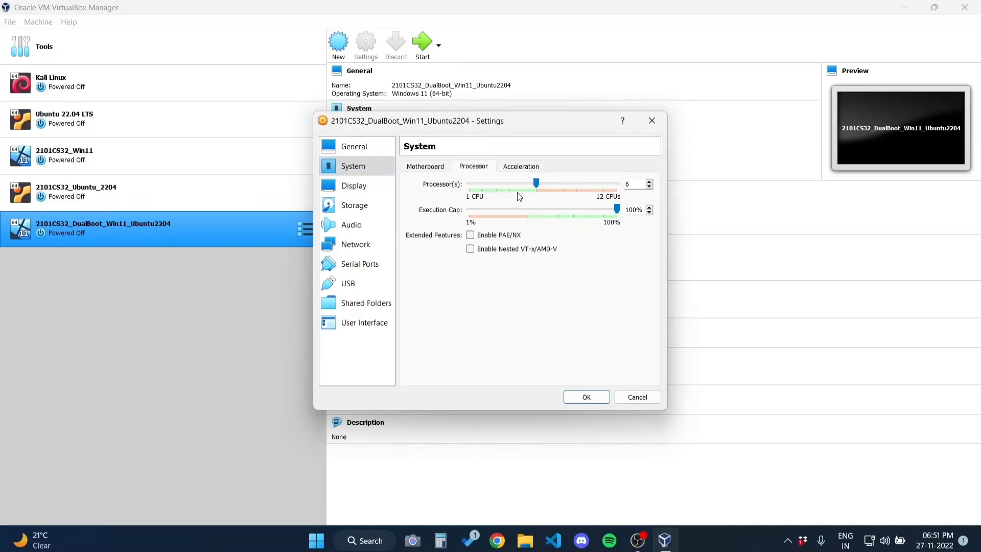
click(370, 185)
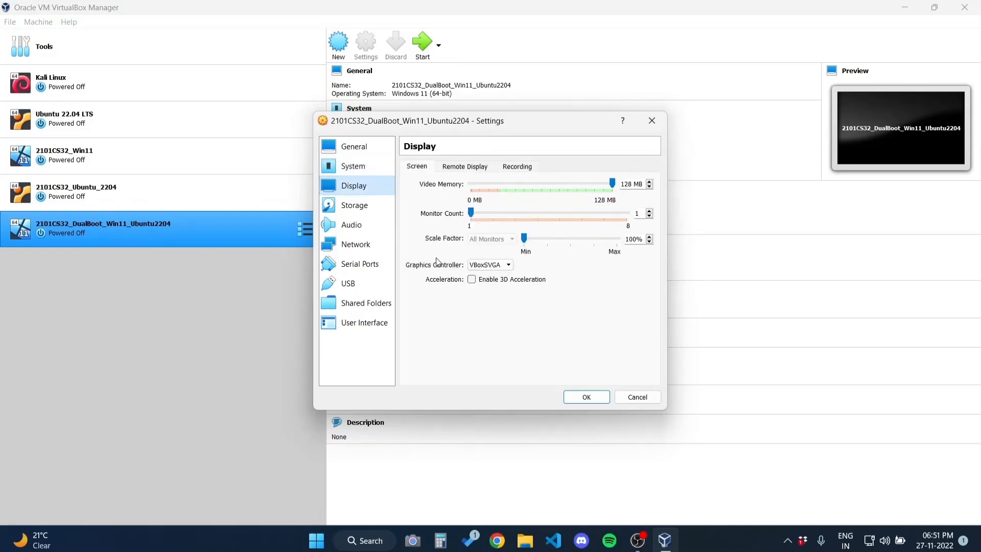
click(485, 265)
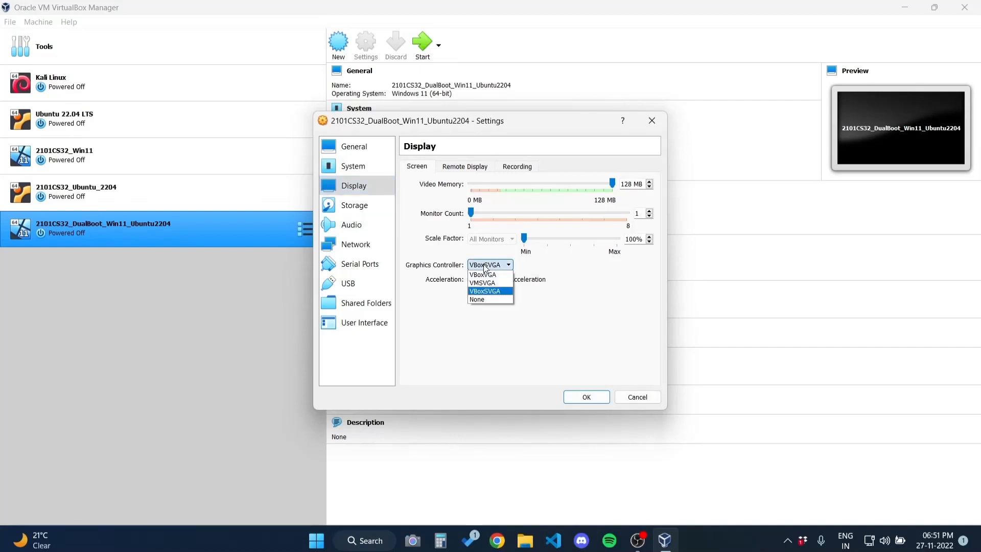
click(485, 266)
click(353, 205)
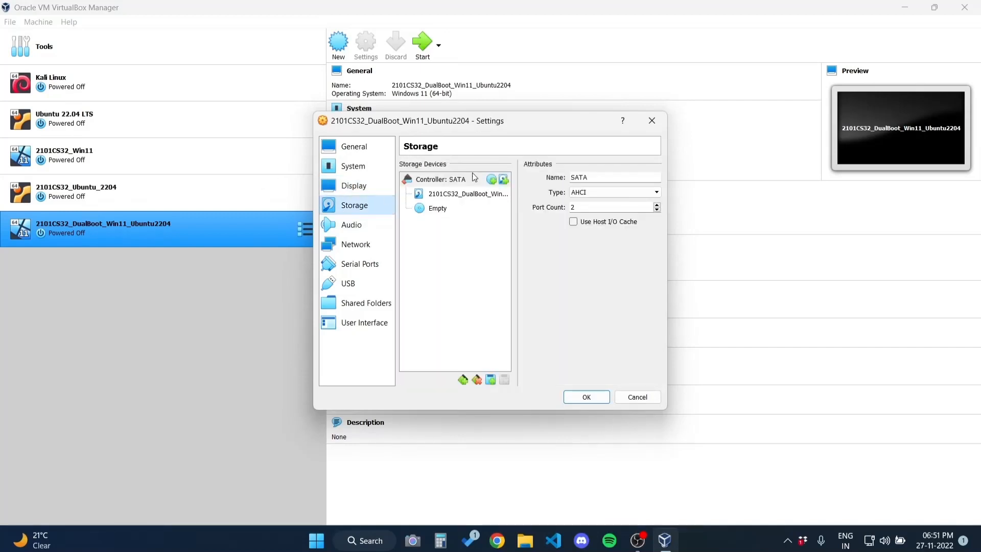
Mount Win11_22H2_English_x64v1.iso in the empty optical drive and save the settings
click(419, 209)
click(656, 180)
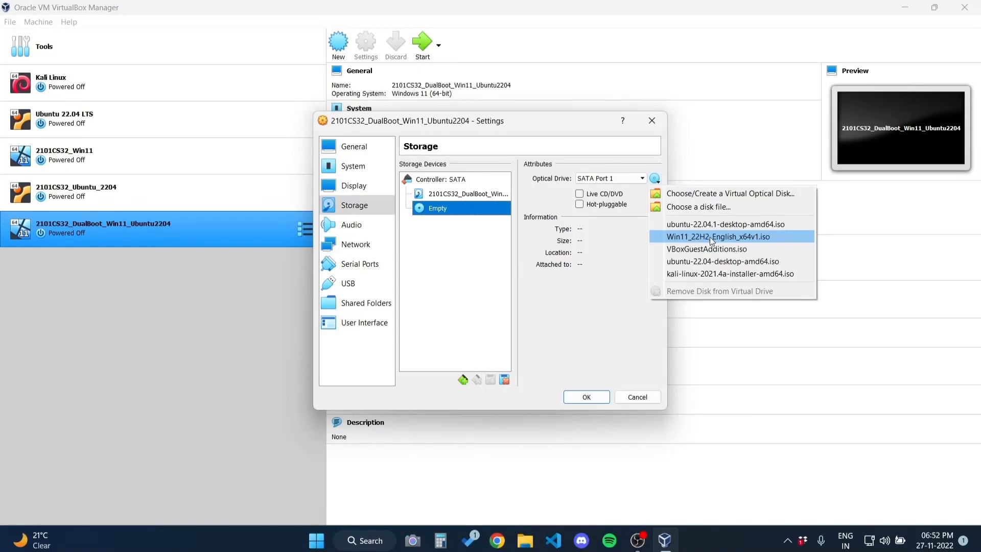
click(710, 237)
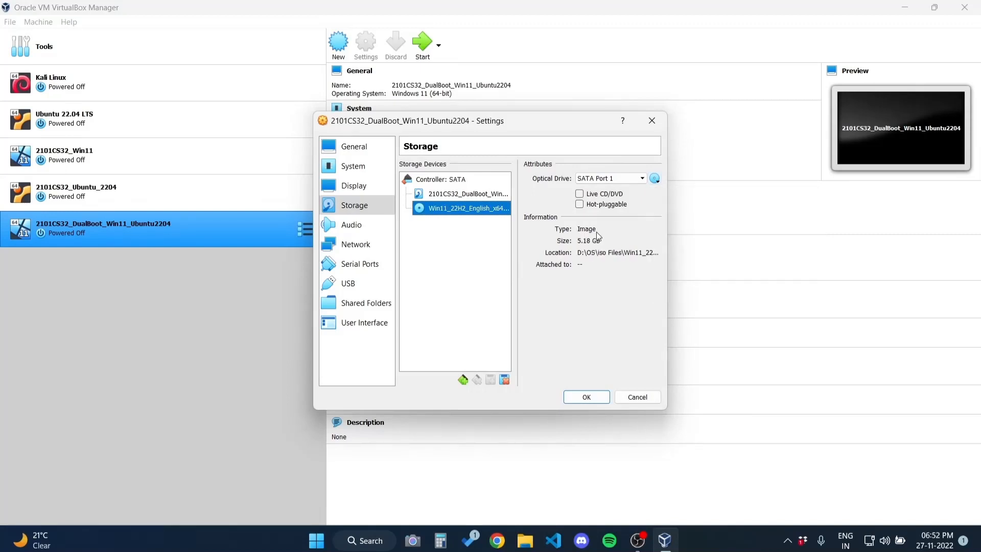
click(587, 397)
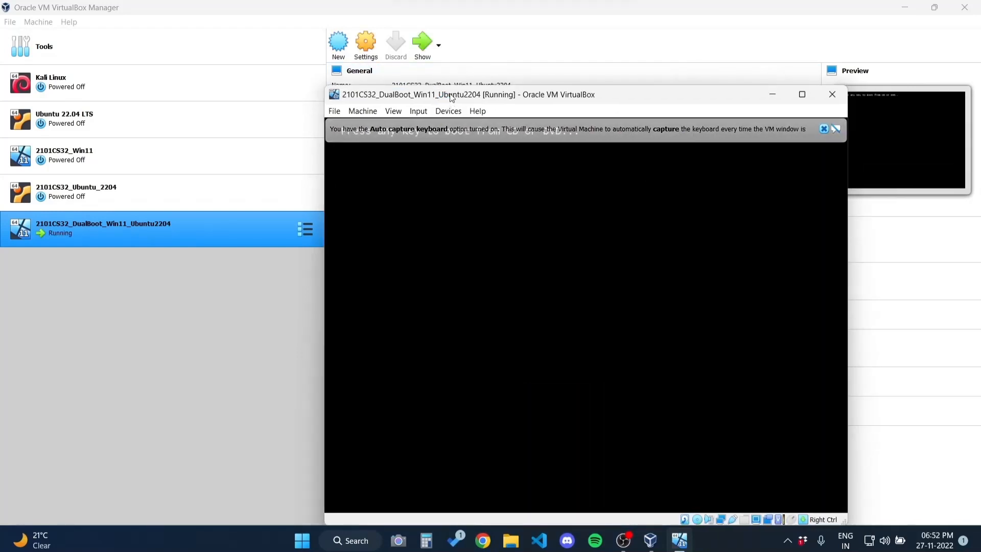
Boot the Windows 11 installer, skip the product key and pick Windows 11 Pro
drag(452, 98, 390, 52)
key(Return)
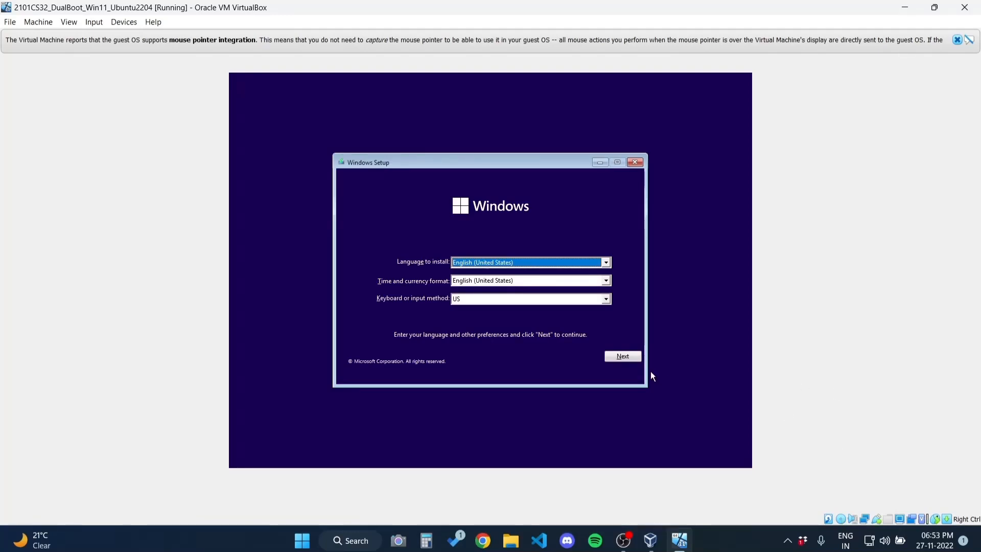
click(623, 356)
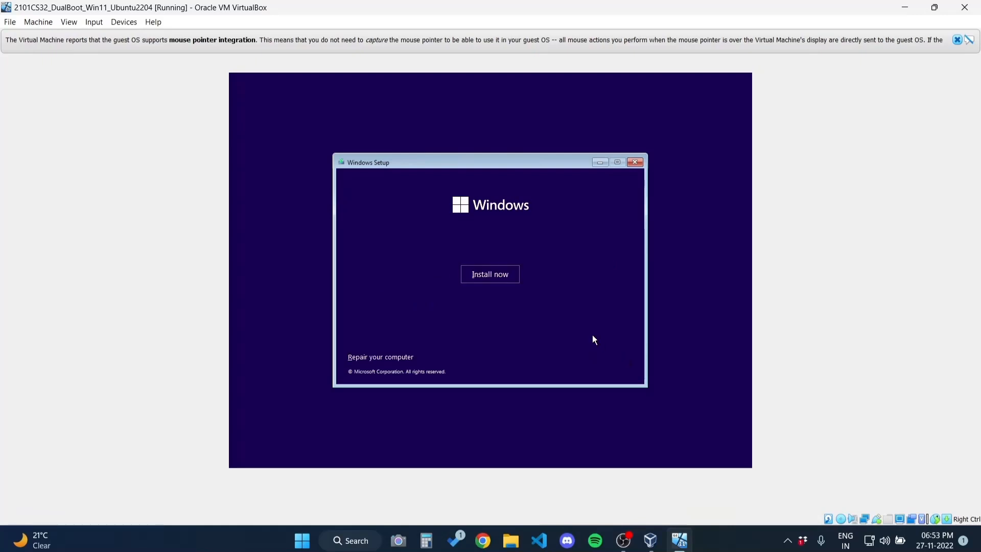
click(488, 278)
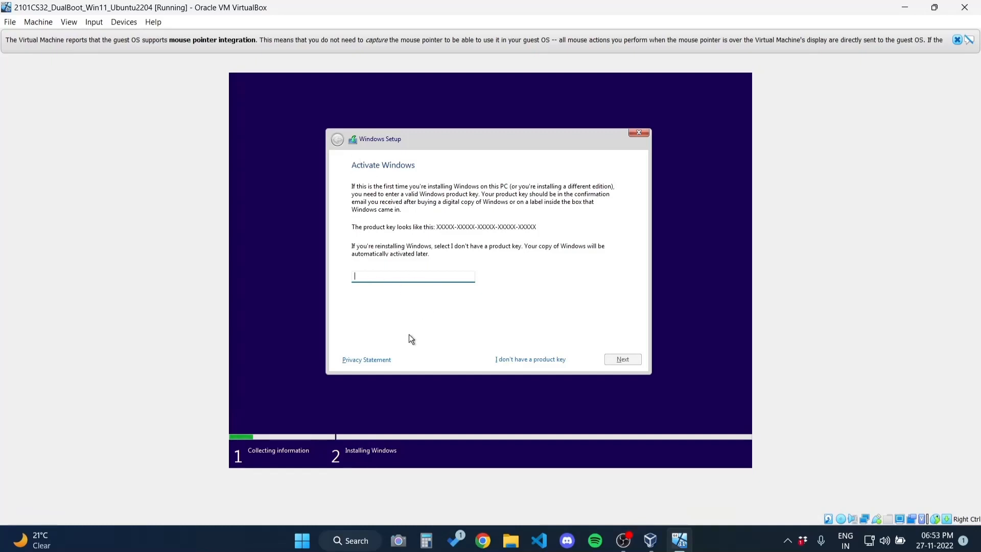
click(540, 361)
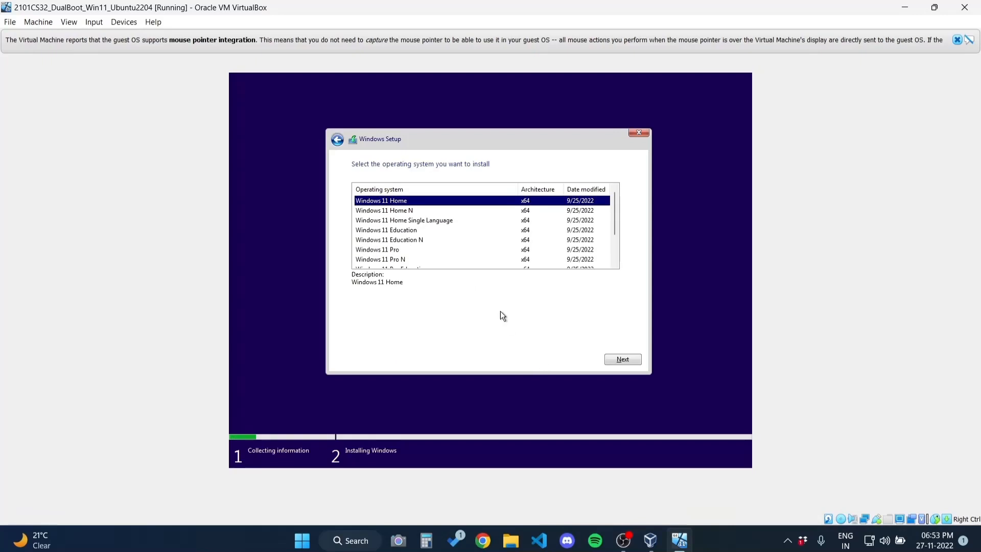
click(431, 250)
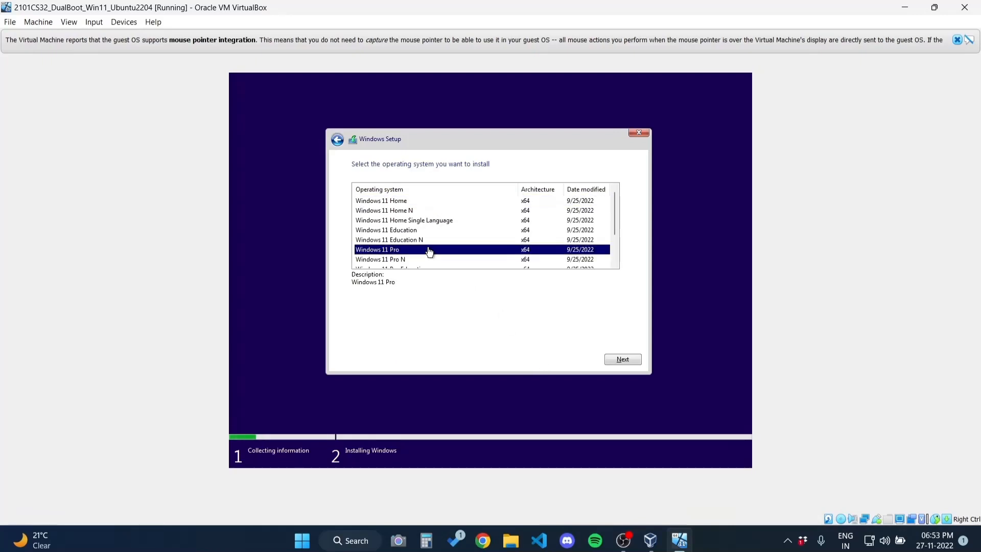
click(624, 358)
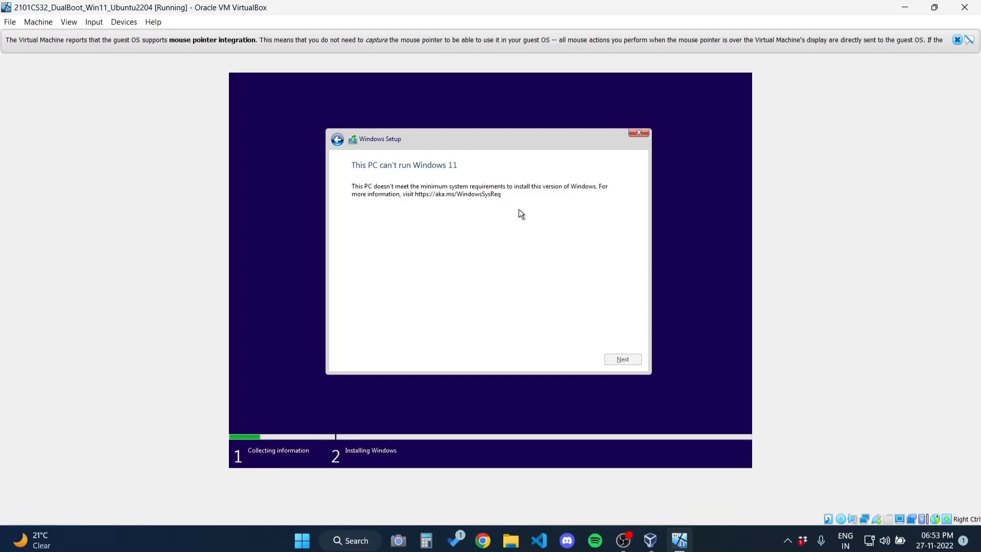
Close the VM window using the Power off the machine option
click(9, 22)
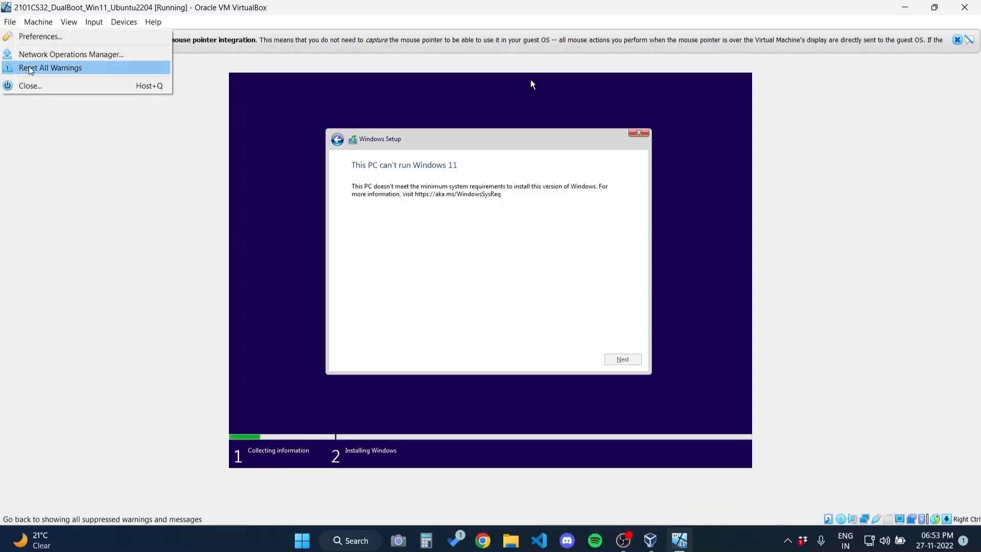
click(32, 86)
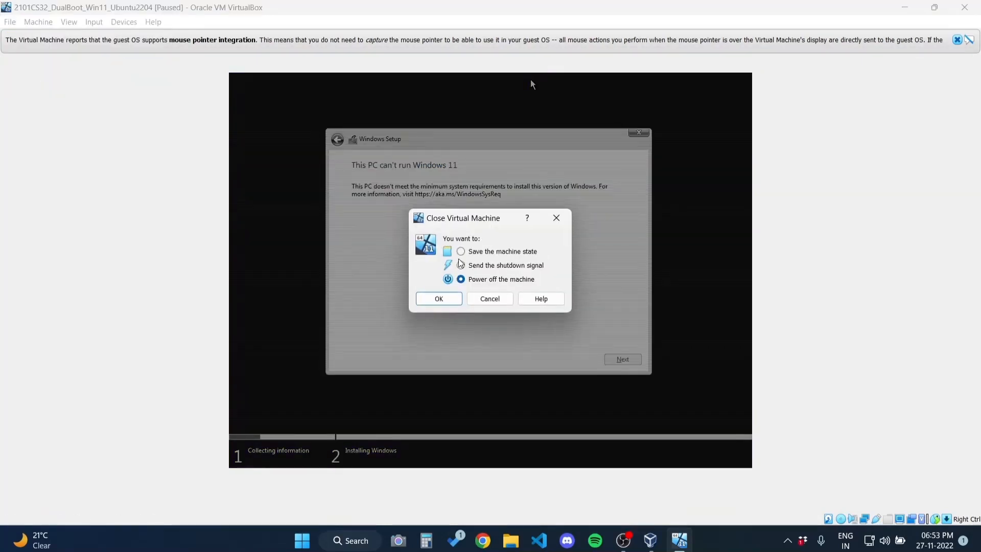
click(439, 298)
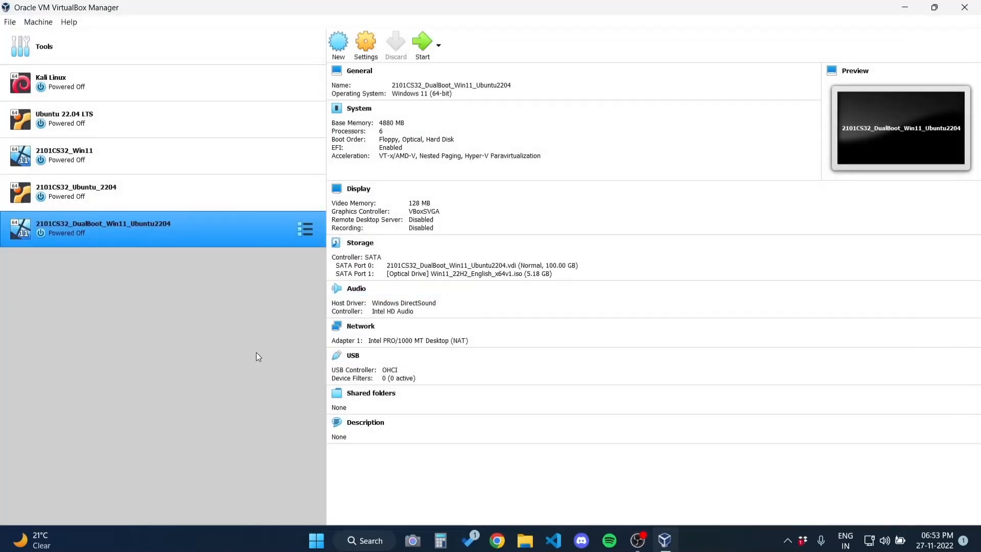
Reboot the VM into Windows Setup from DVD and open a command prompt with Shift+F10
click(418, 46)
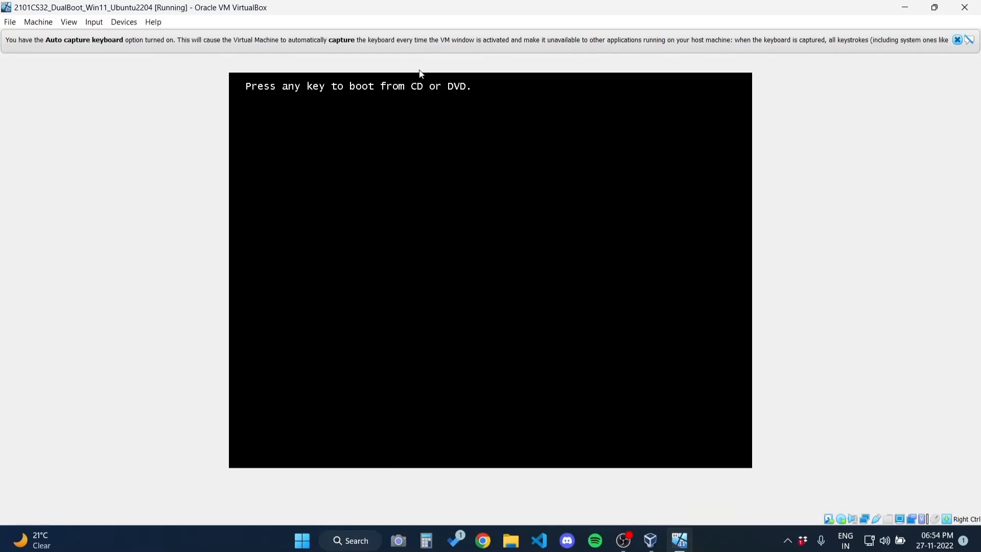
key(Return)
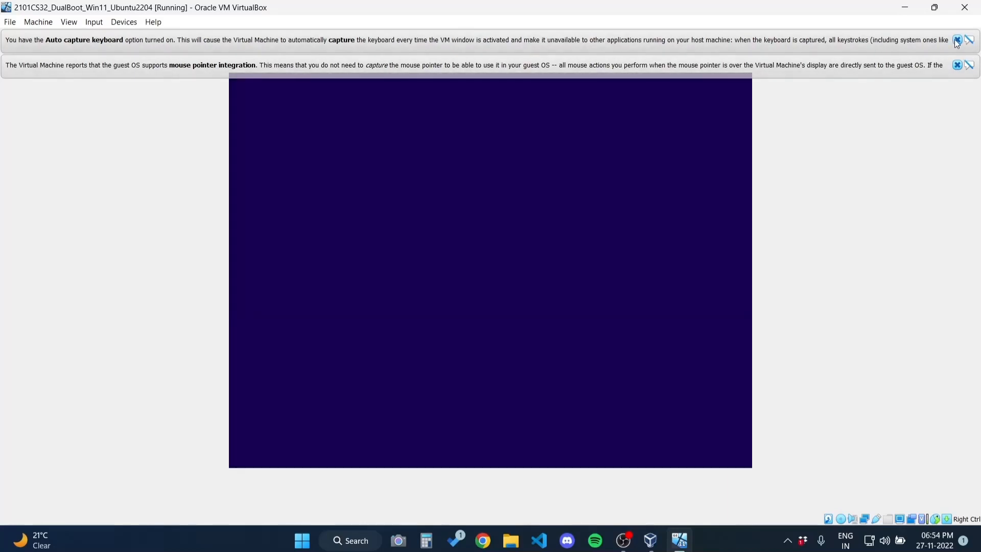
click(956, 42)
click(957, 41)
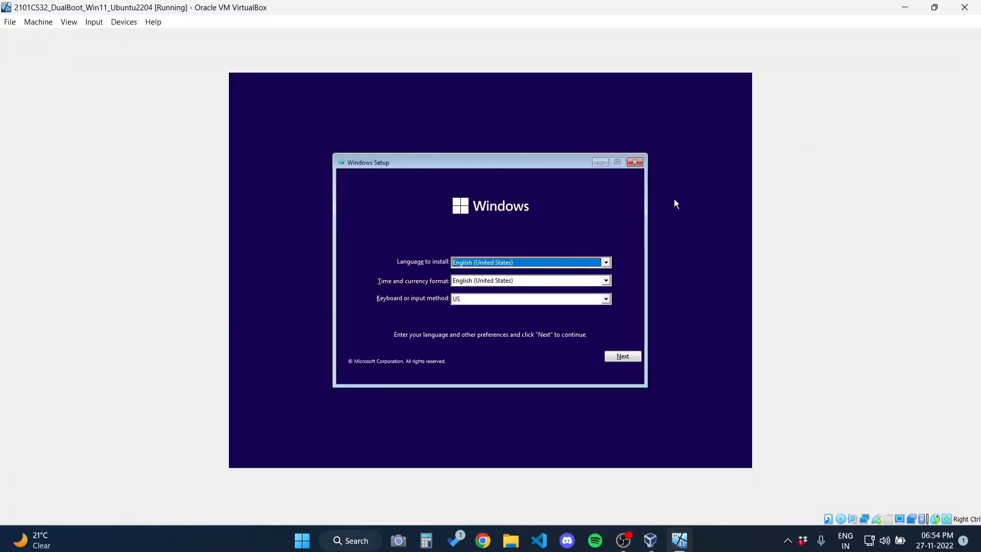
key(shift+F10)
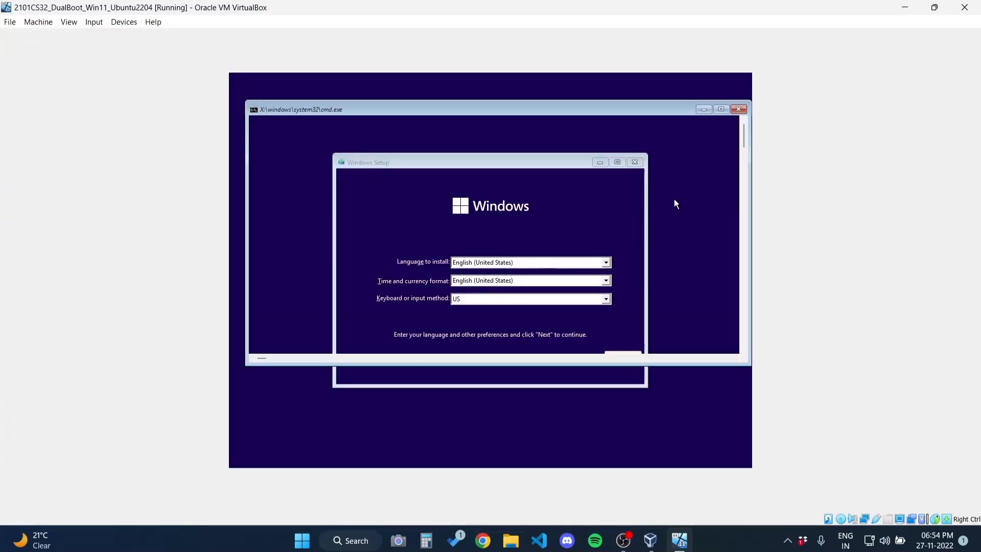
Launch regedit and expand HKEY_LOCAL_MACHINE\SYSTEM\Setup
text(re)
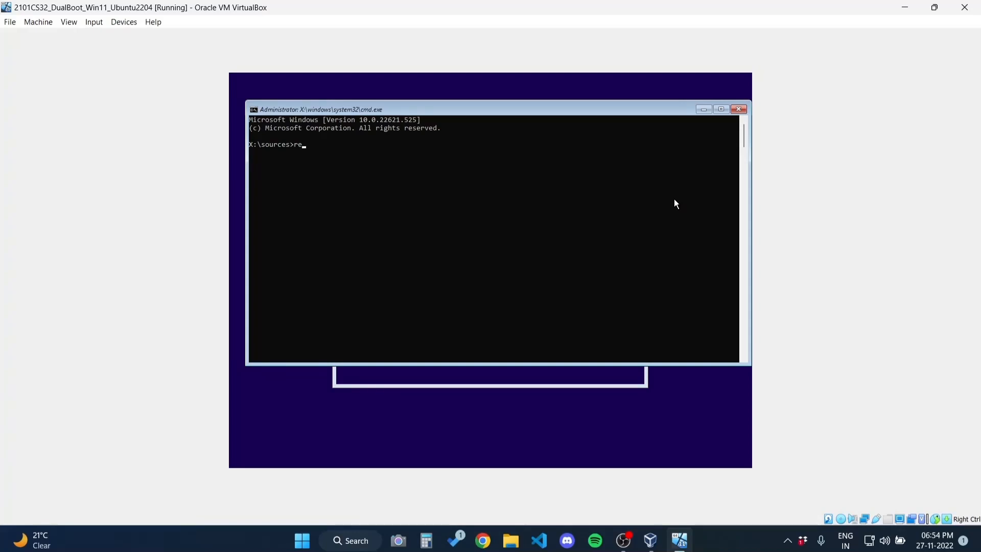
text(geduit)
key(Return)
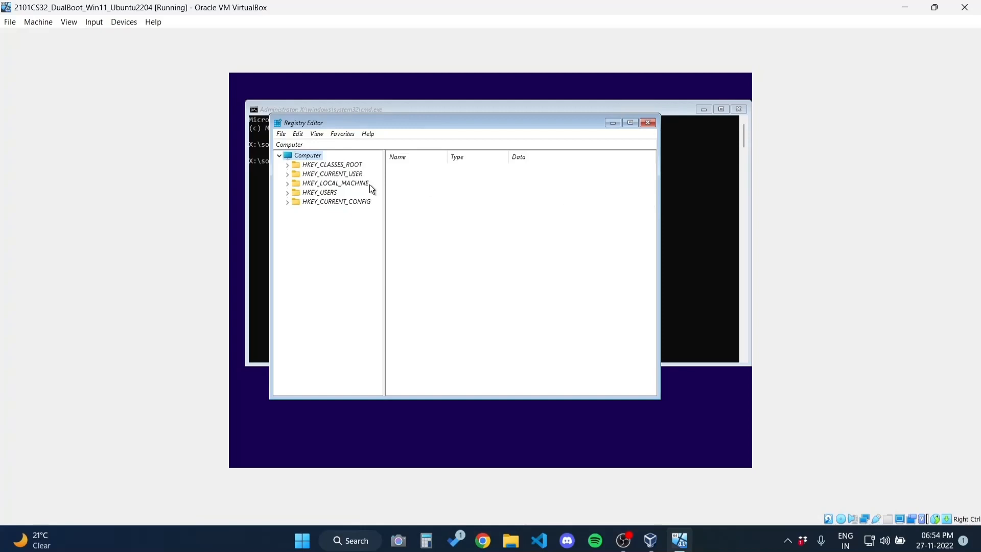
click(287, 183)
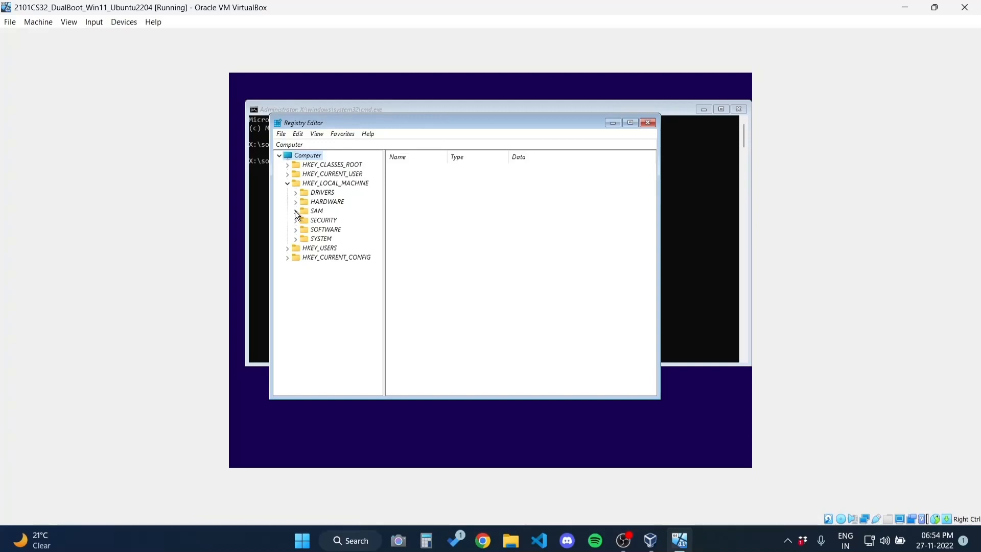
click(296, 239)
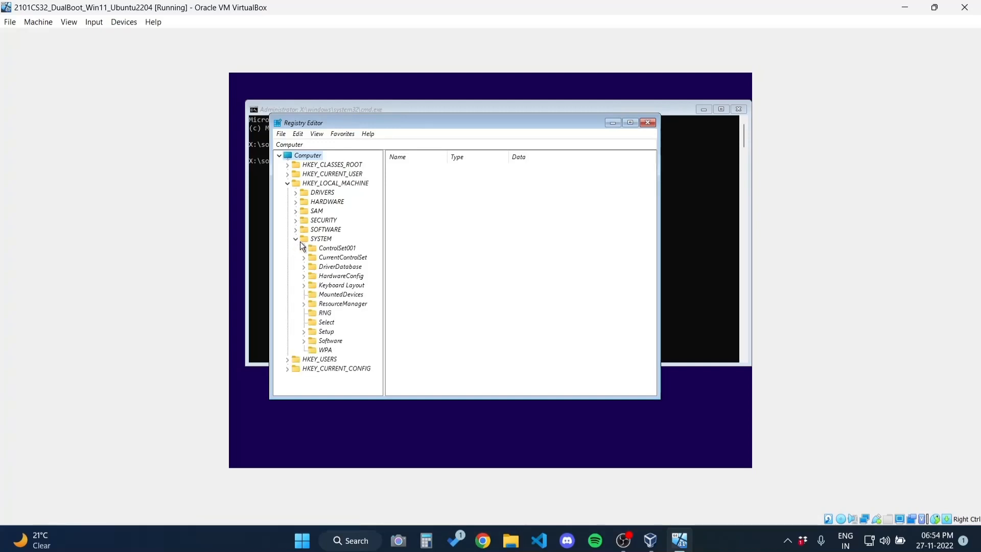
click(303, 332)
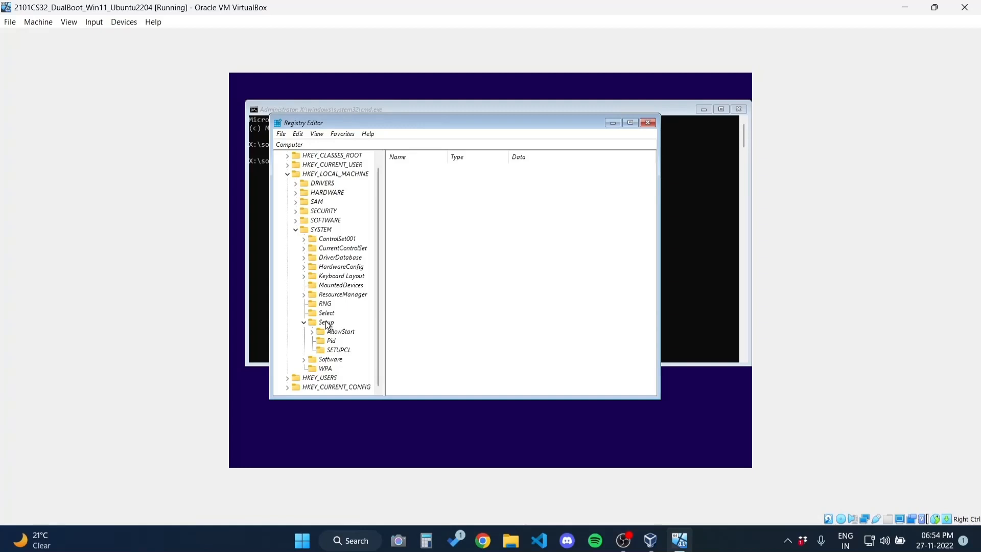
Add a new key named LabConfig under the Setup key
right_click(327, 324)
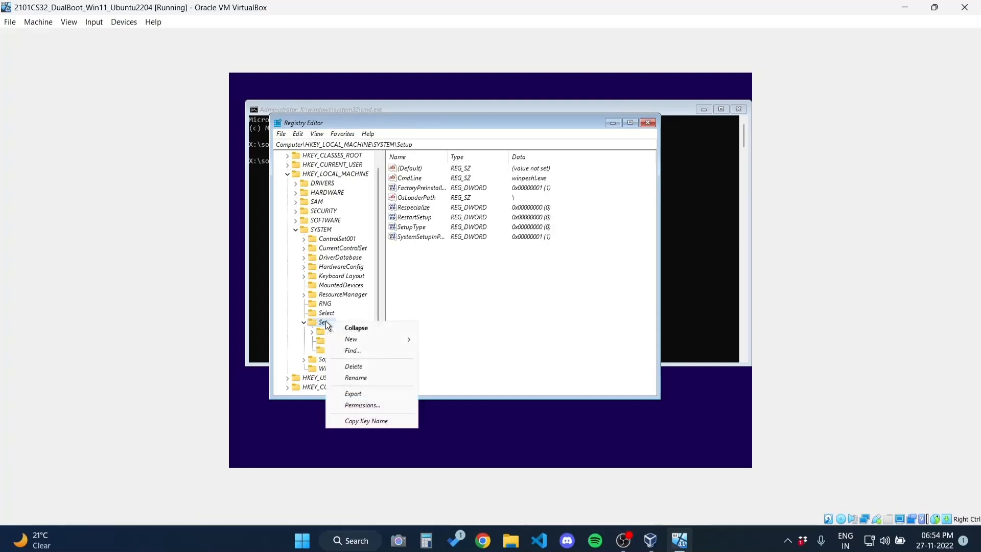
mouse_move(343, 342)
click(441, 342)
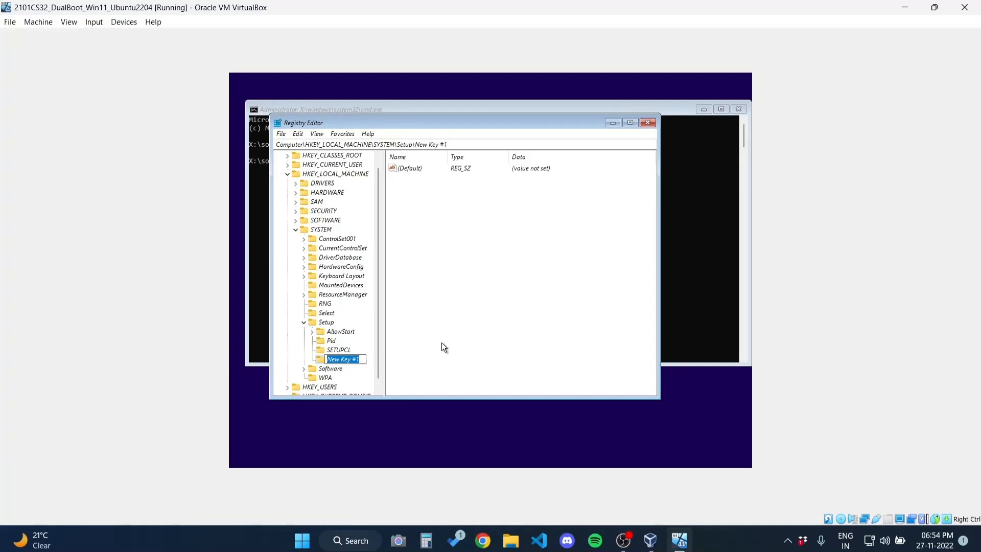
text(LabConfig)
key(Return)
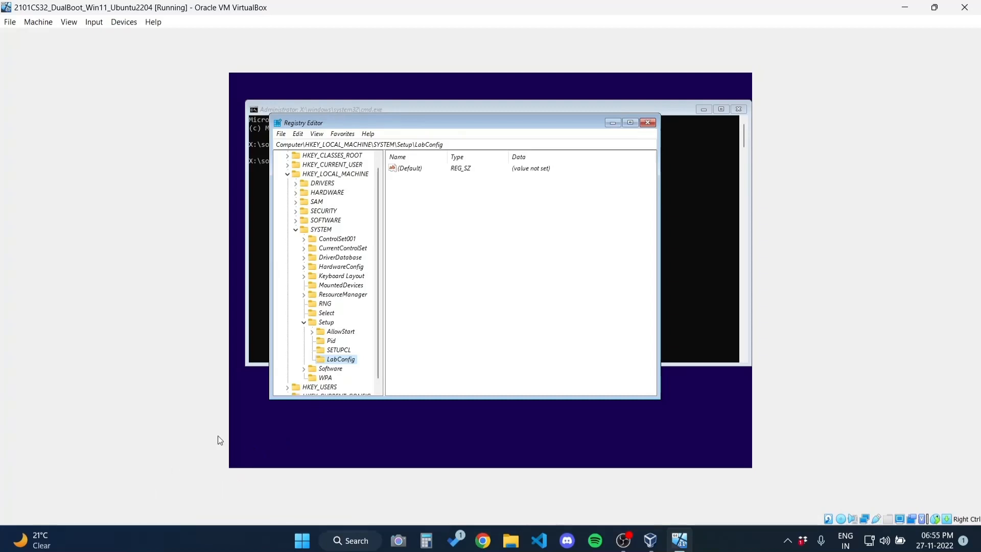
Add a new DWORD (32-bit) value named BypassTPMCheck under the LabConfig key
right_click(337, 359)
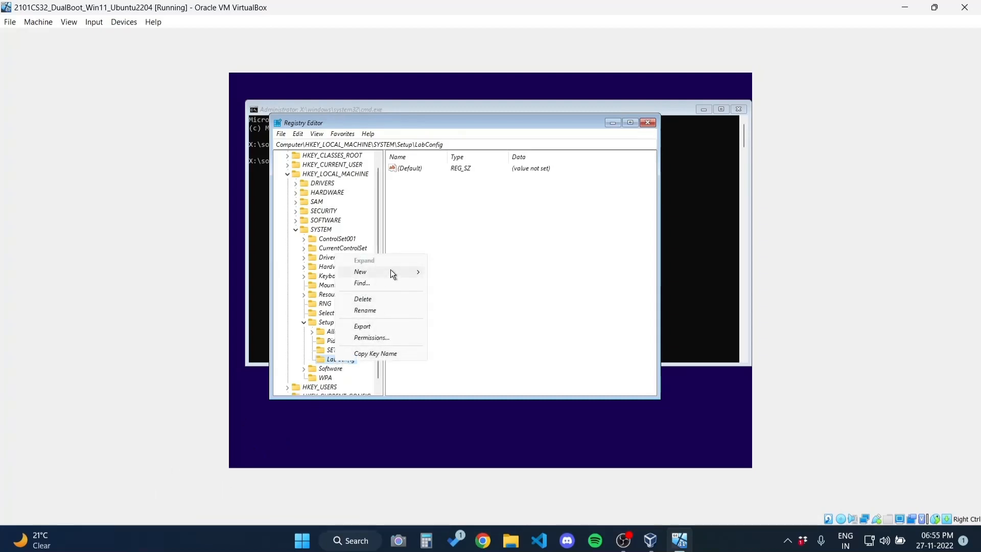
mouse_move(403, 270)
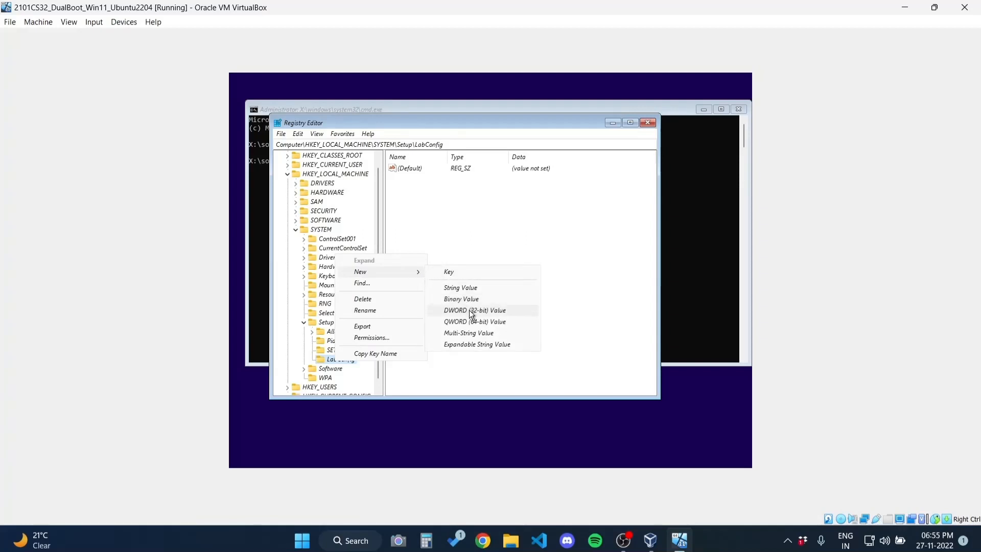
click(466, 235)
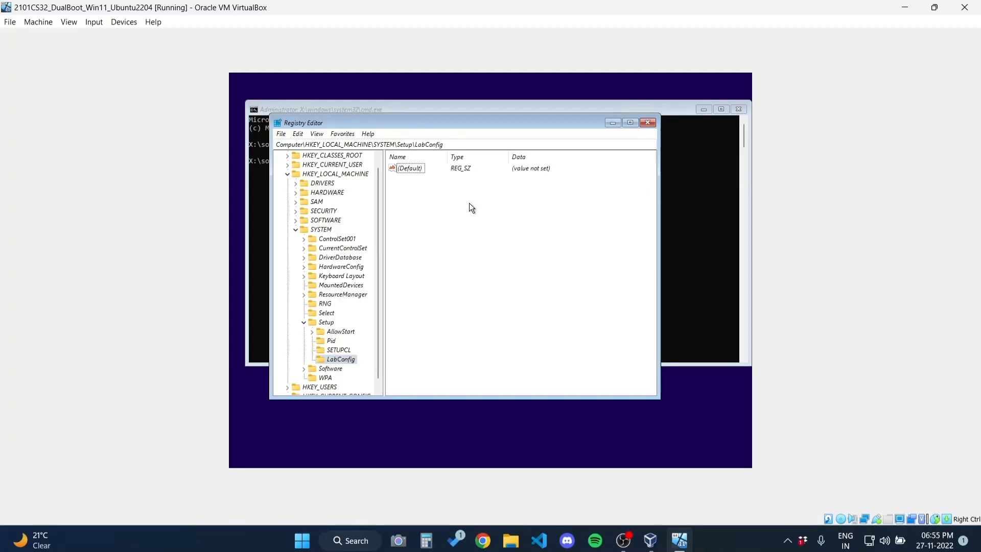
right_click(469, 204)
mouse_move(498, 215)
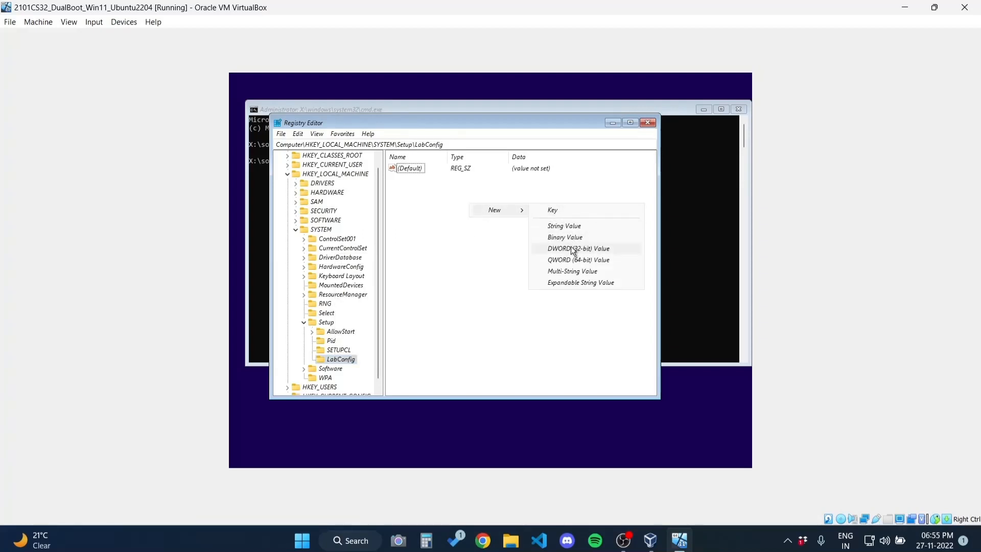
click(571, 249)
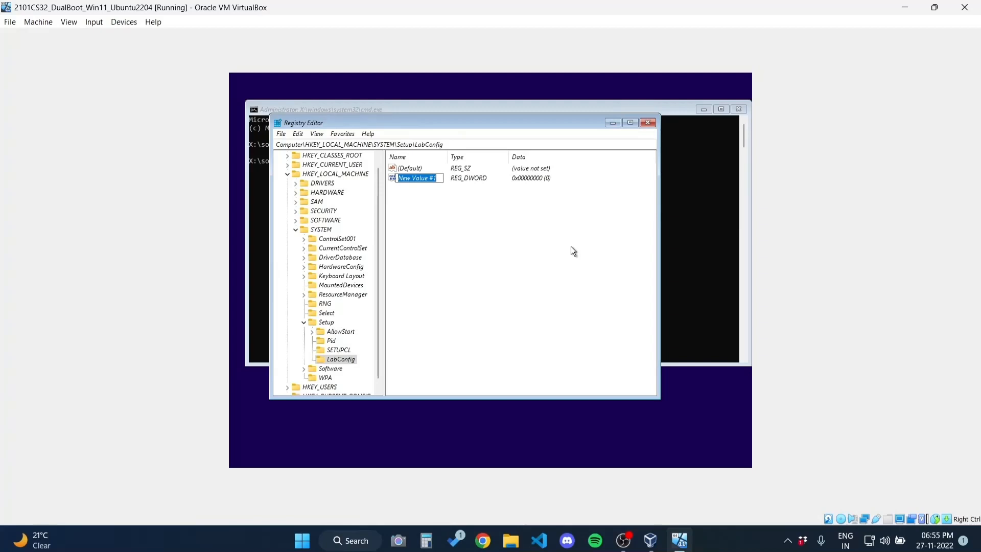
text(BypassTPMCheck)
key(Return)
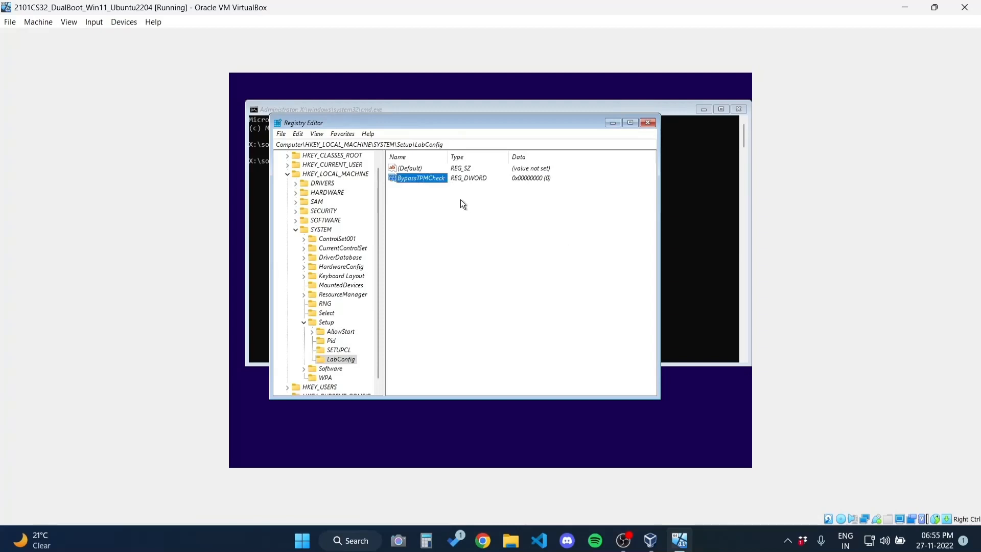
Set the BypassTPMCheck value data to 1 and begin adding another value
right_click(419, 177)
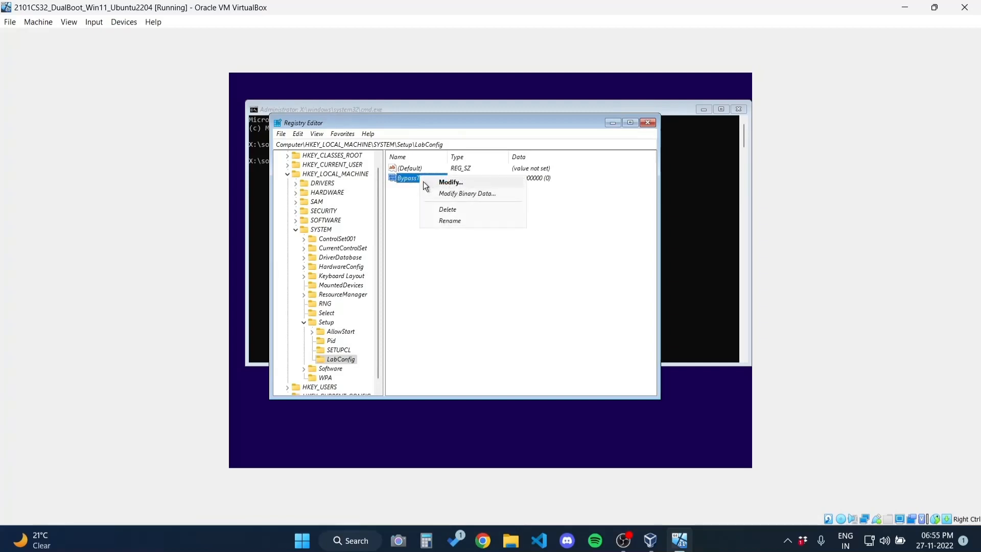
double_click(408, 179)
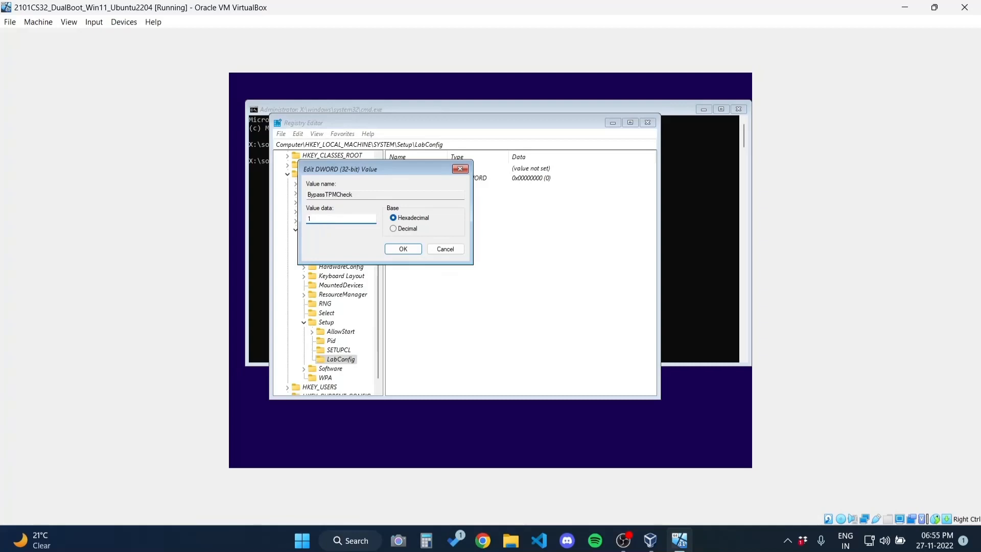
key(Return)
click(467, 246)
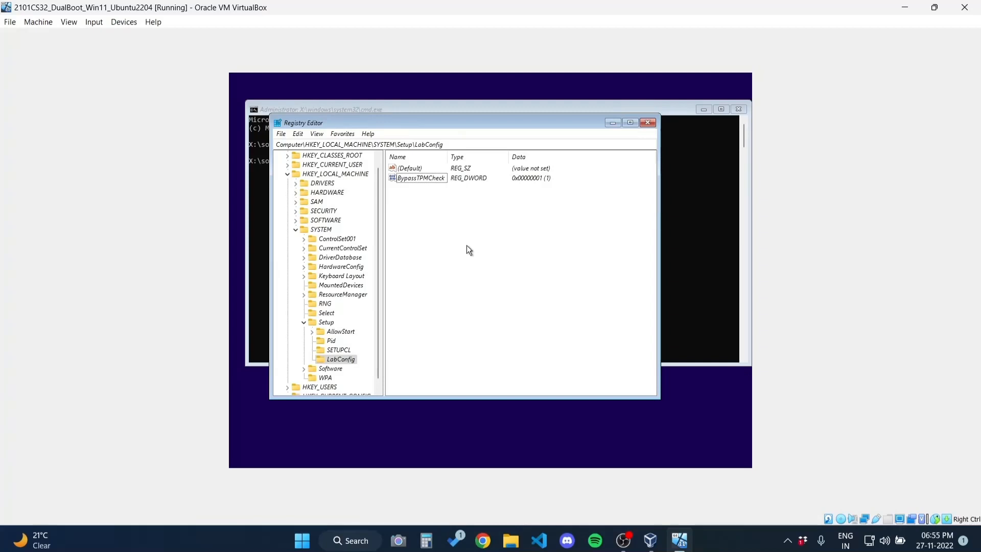
right_click(489, 258)
Create a second DWORD (32-bit) value named BypassSecureBootCheck, fixing the capital Y typo
mouse_move(537, 264)
click(588, 304)
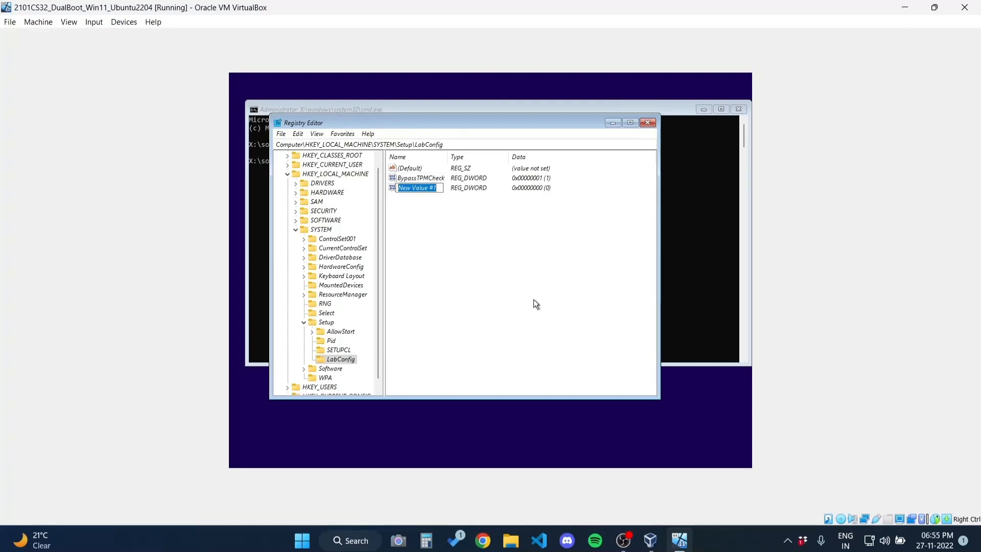
text(BYpassSecureBootCheck)
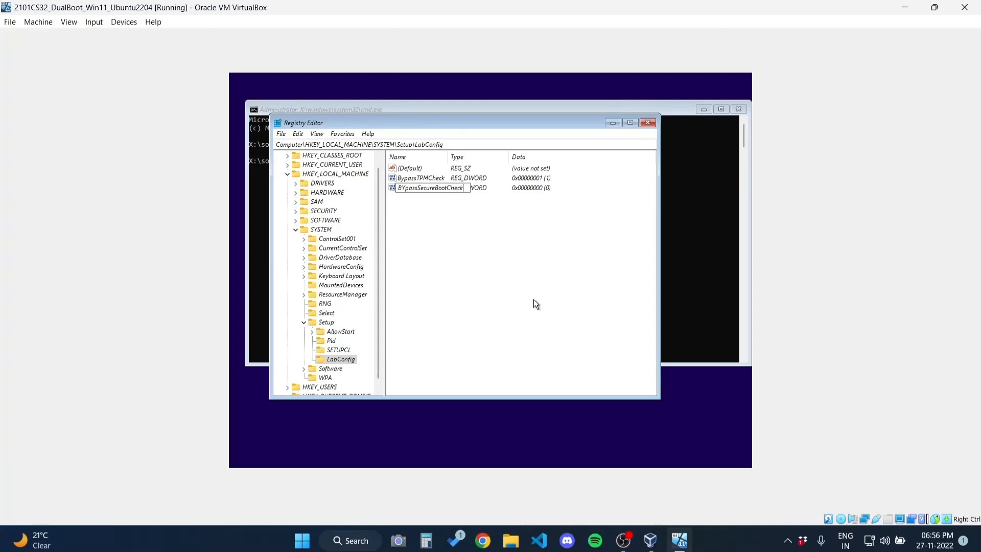
key(Left)
key(Left)
key(Left)
key(Left)
key(Left)
key(Left)
key(Left)
key(Left)
key(Left)
key(Left)
key(Left)
key(Left)
key(Left)
key(Left)
key(Left)
key(Left)
key(Left)
key(BackSpace)
text(y)
key(Return)
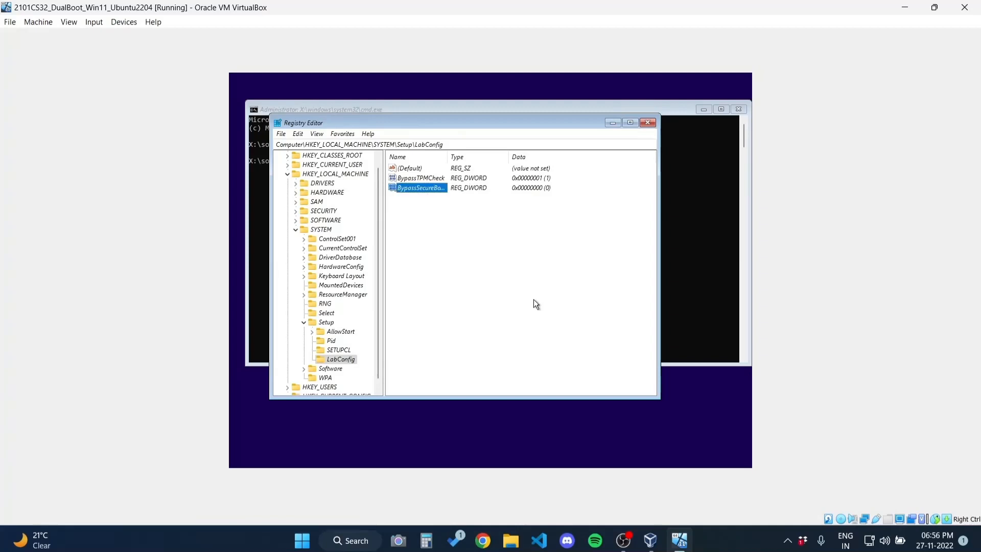
Change BypassSecureBootCheck's data from 0 to 1, then close Registry Editor
double_click(448, 157)
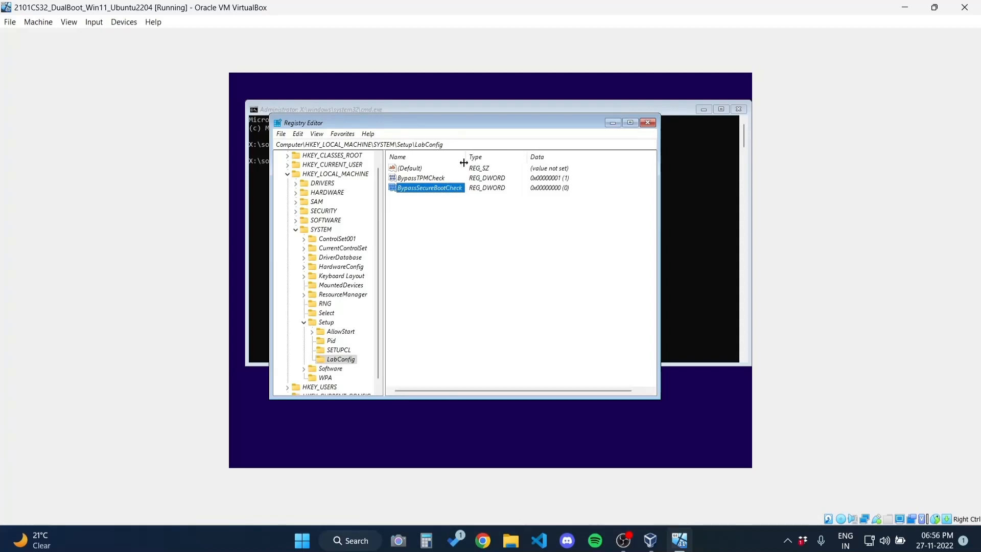
click(429, 210)
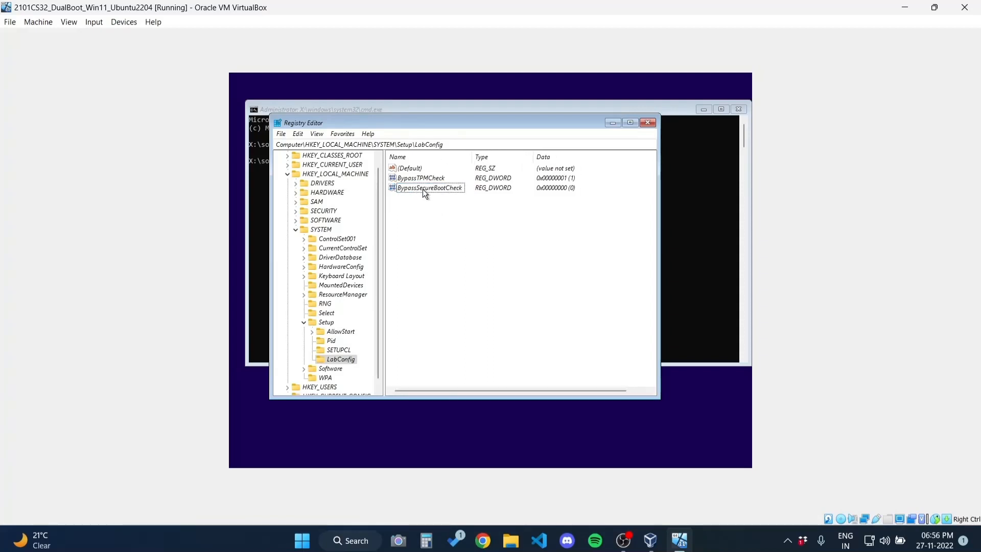
double_click(422, 189)
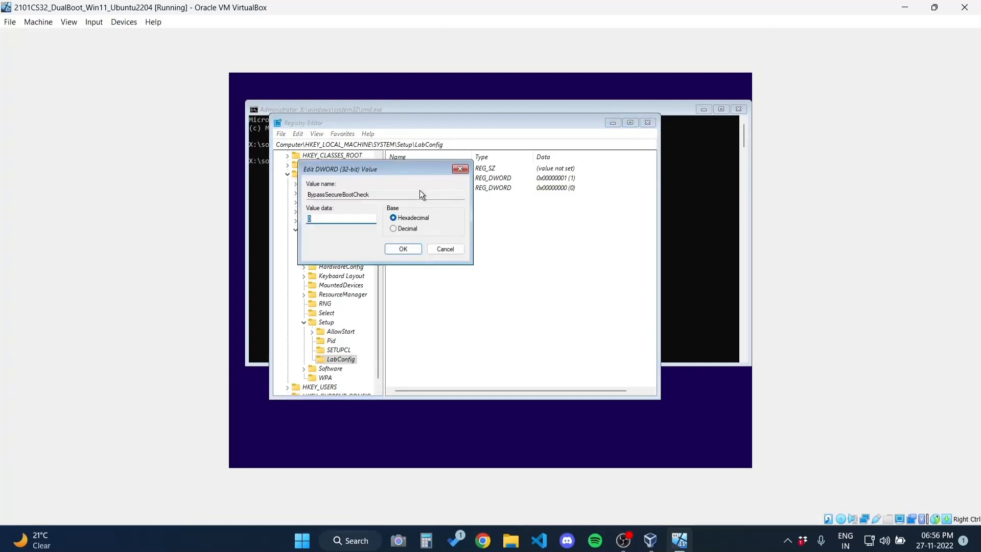
click(367, 218)
key(BackSpace)
text(1)
key(Return)
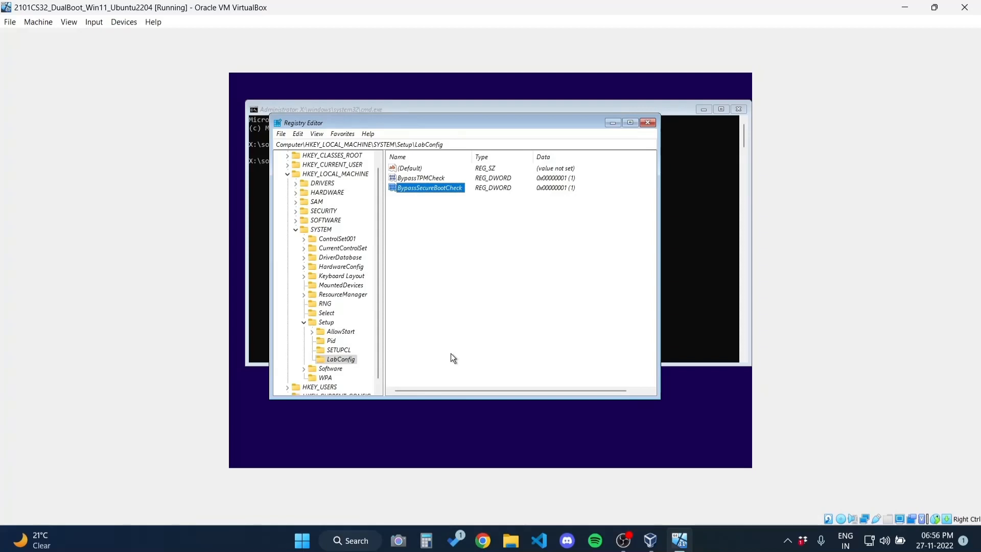
click(649, 124)
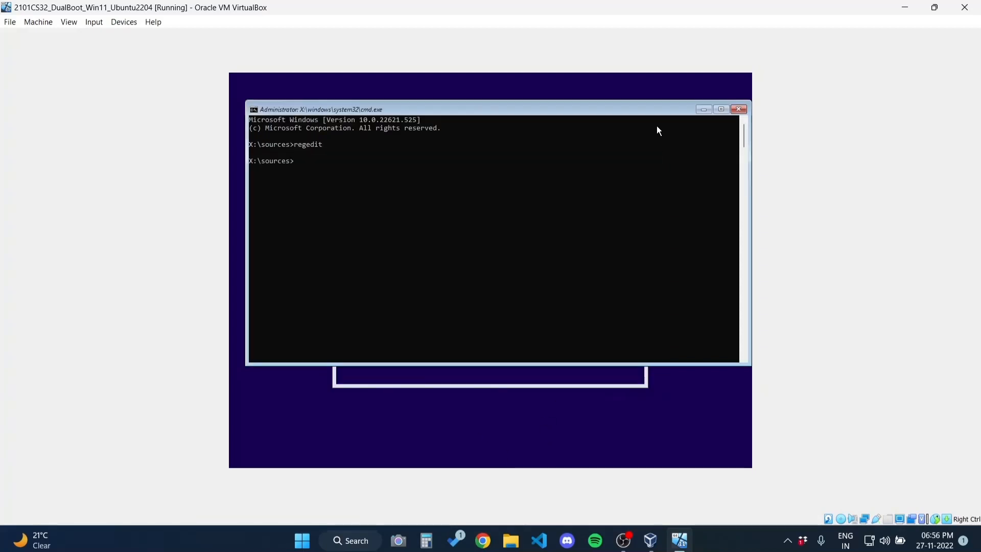
Close the command prompt, start the Windows installation and continue without a product key
click(741, 112)
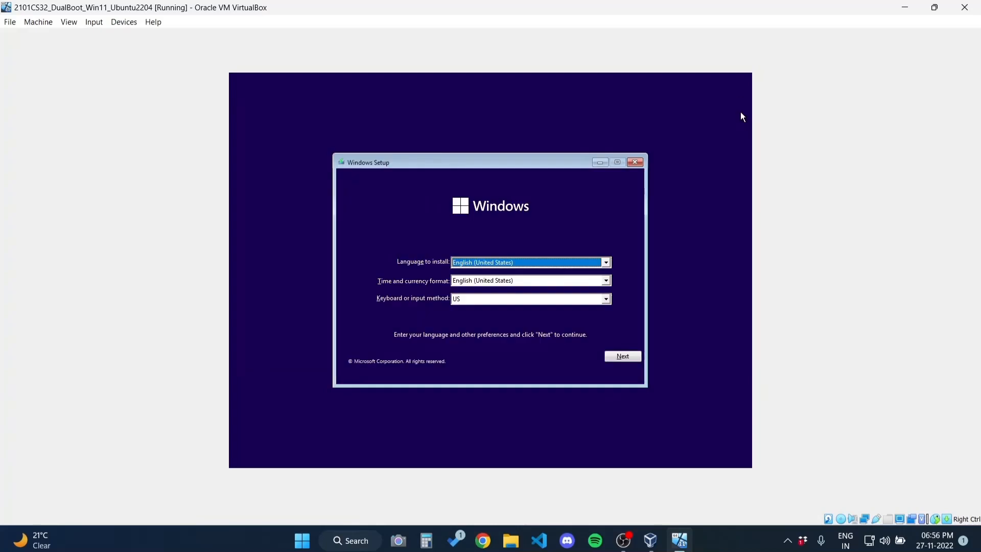
click(627, 355)
click(482, 279)
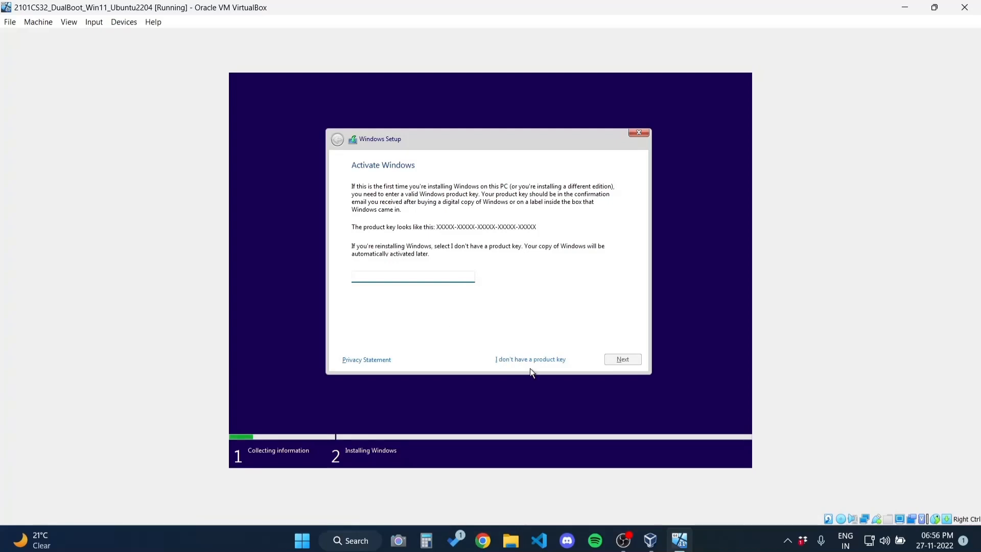
click(519, 360)
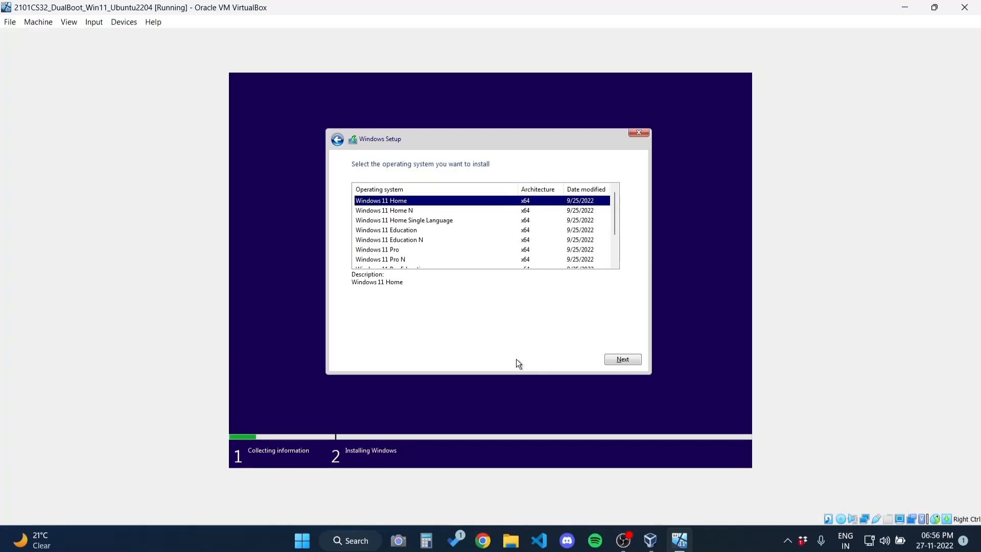
Pick Windows 11 Pro, accept the licence terms, and choose a Custom installation
click(474, 251)
click(628, 359)
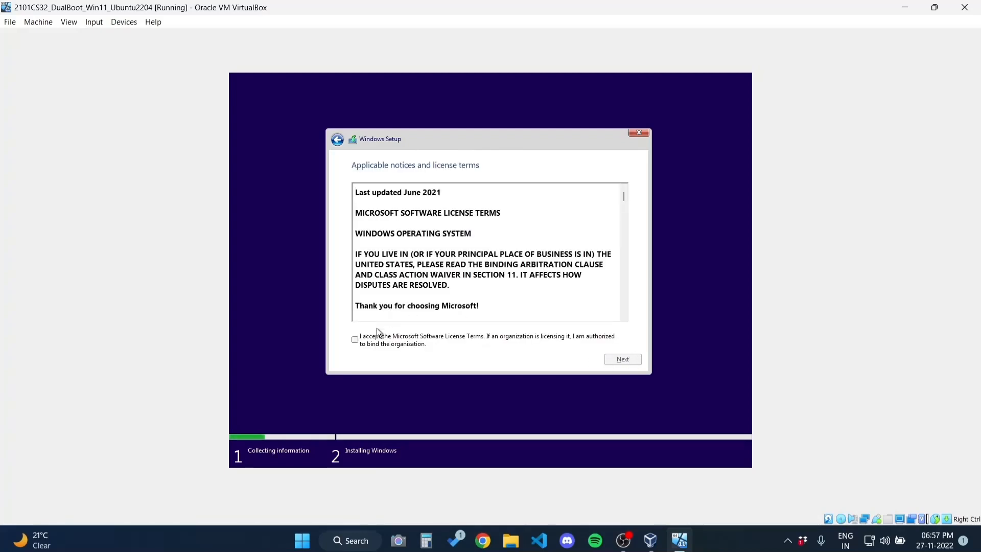
click(354, 339)
click(609, 362)
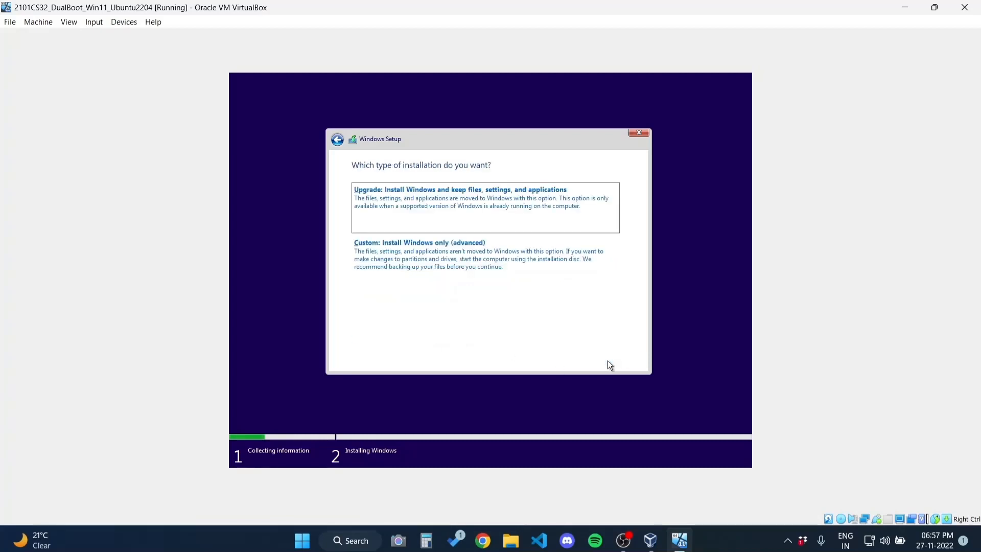
click(438, 251)
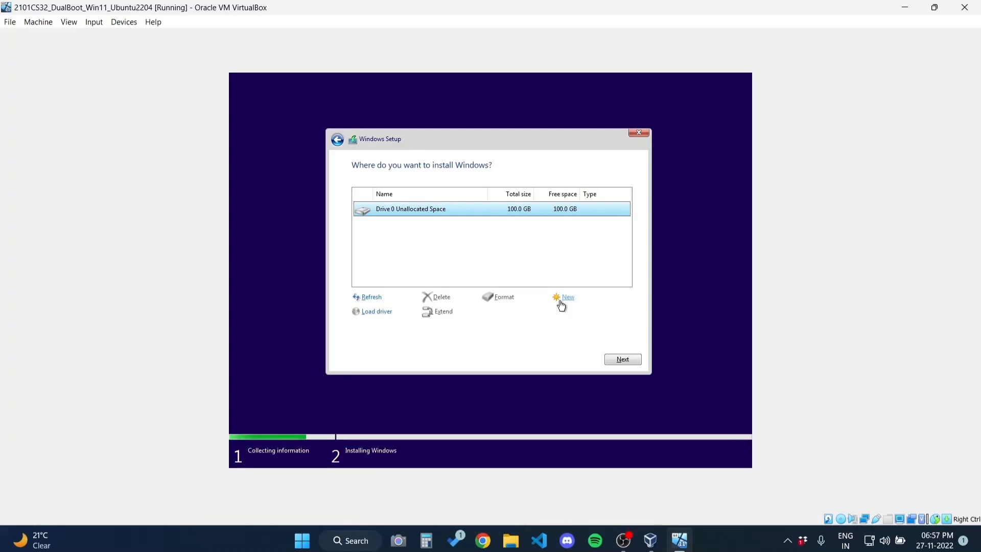
Create a 49.9 GB partition, leaving 50 GB unallocated, and install Windows onto it
click(561, 302)
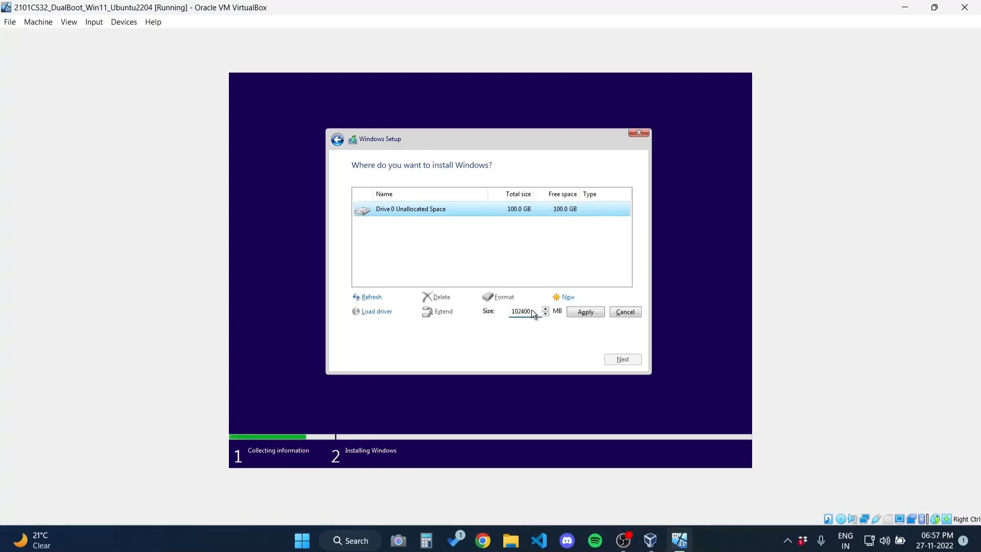
scroll(532, 311, down, 10)
click(585, 311)
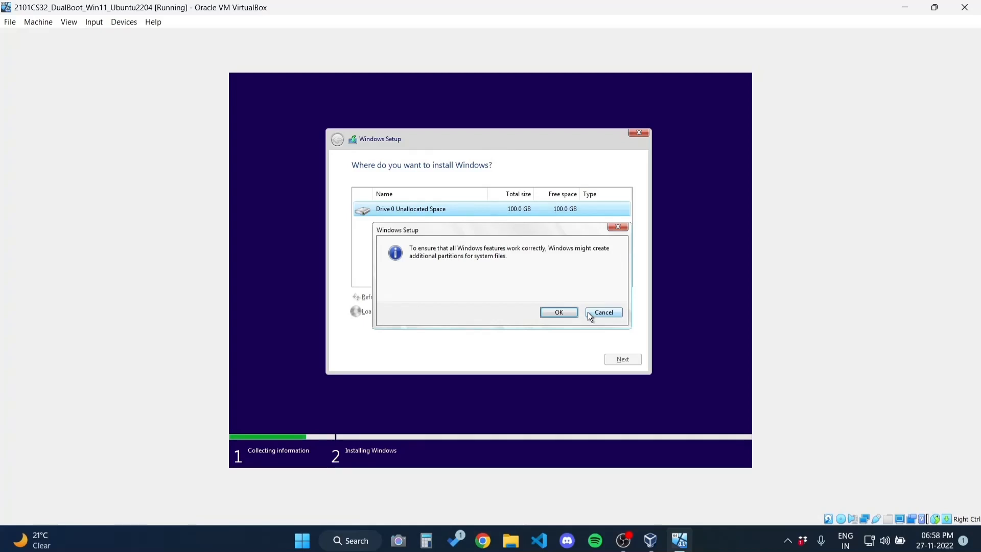
click(552, 310)
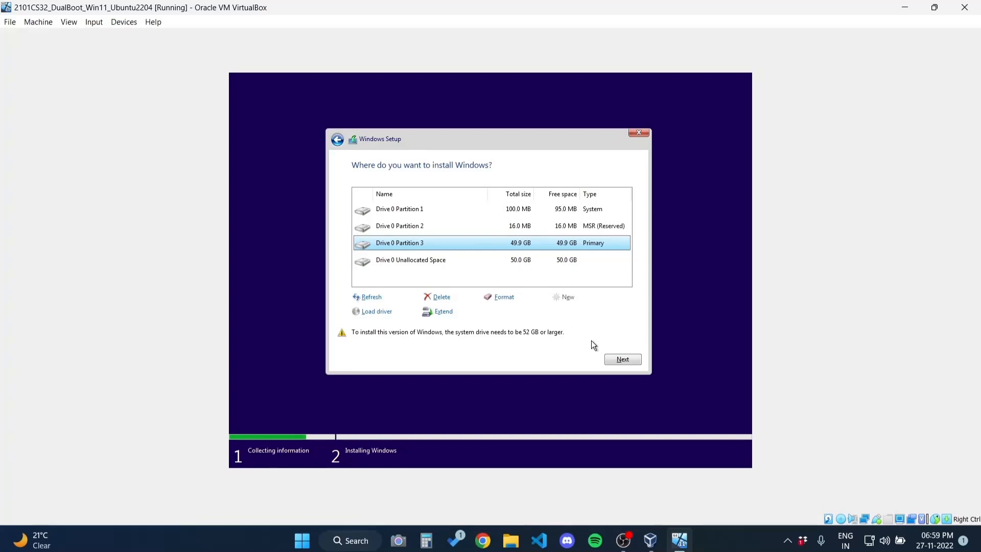
click(613, 360)
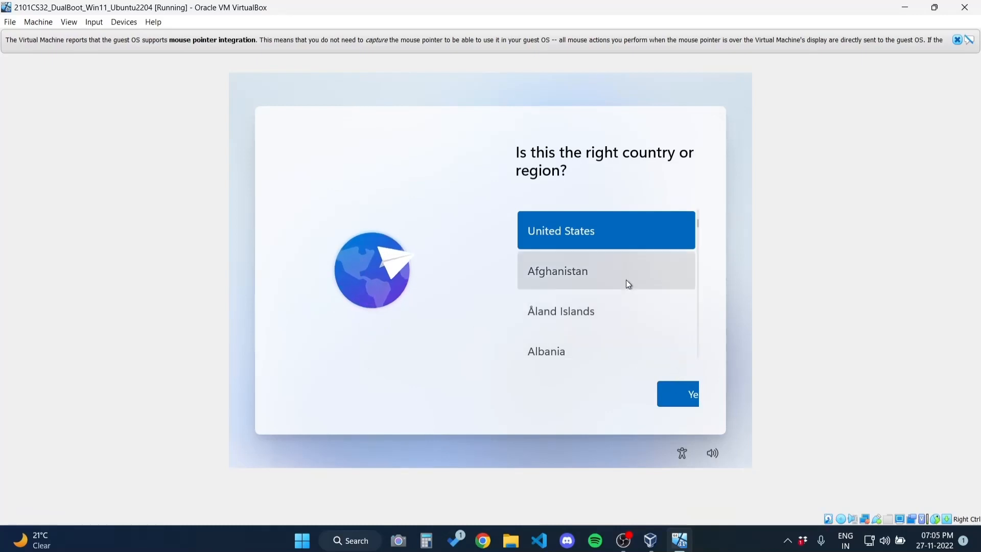
Choose India as the region, accept the US keyboard layout, and skip a second layout
scroll(627, 280, down, 5)
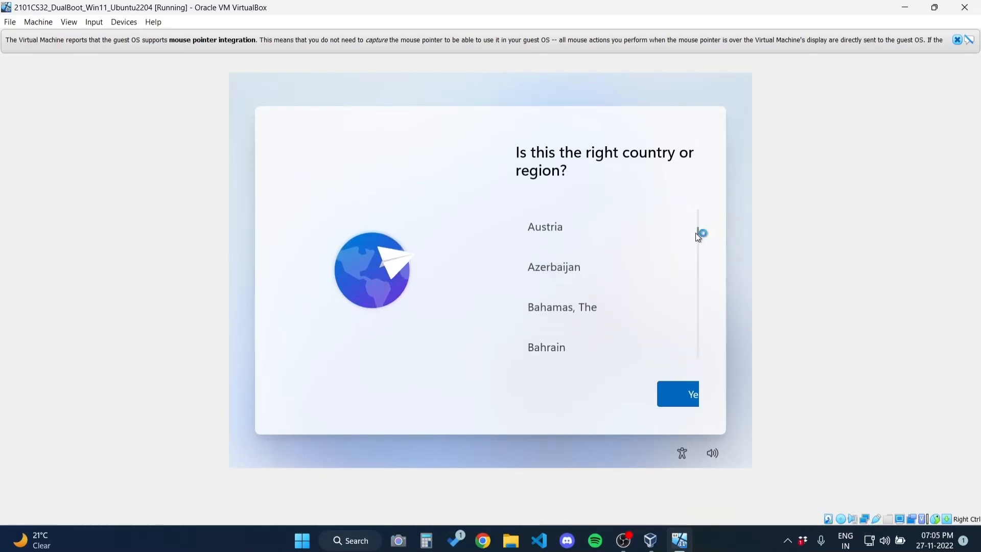
drag(698, 236, 704, 280)
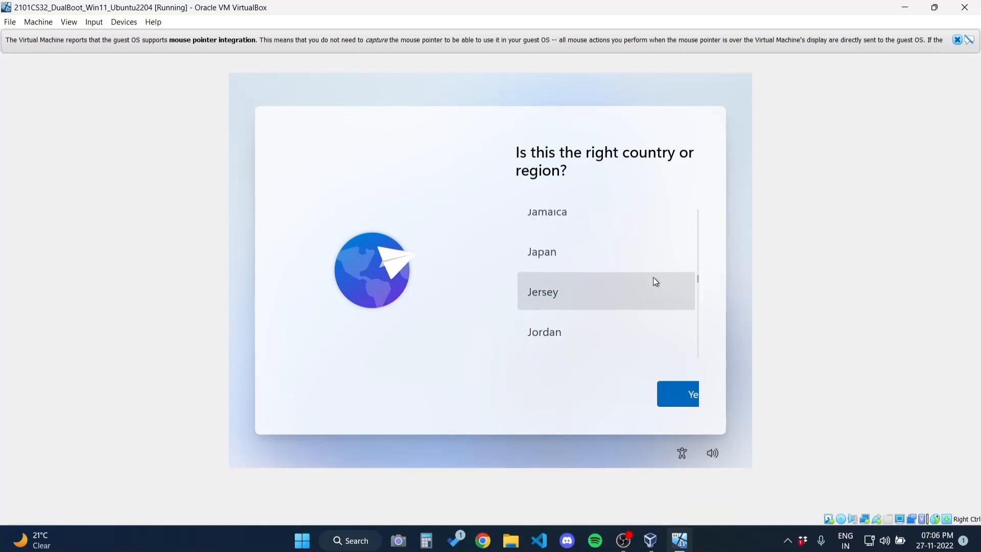
scroll(646, 261, up, 3)
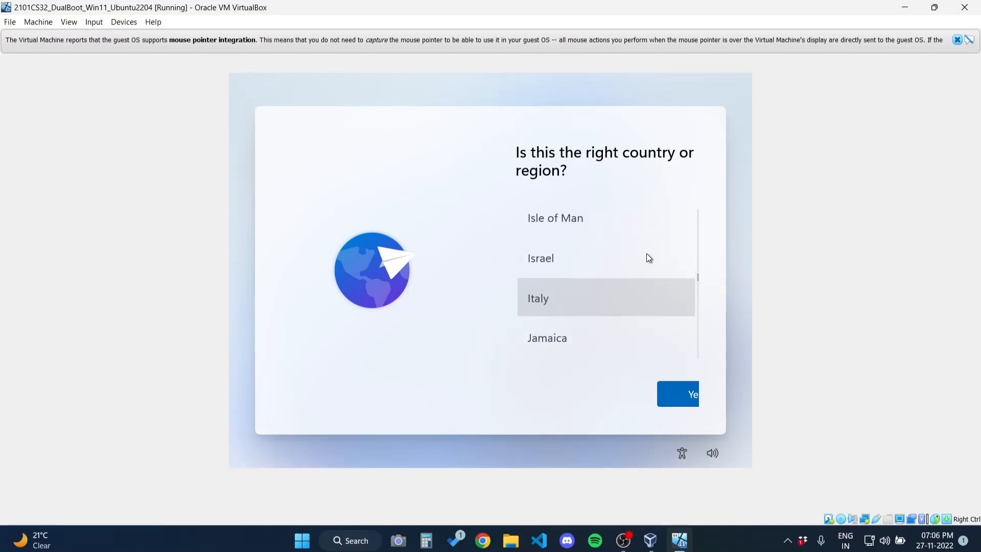
scroll(649, 258, up, 3)
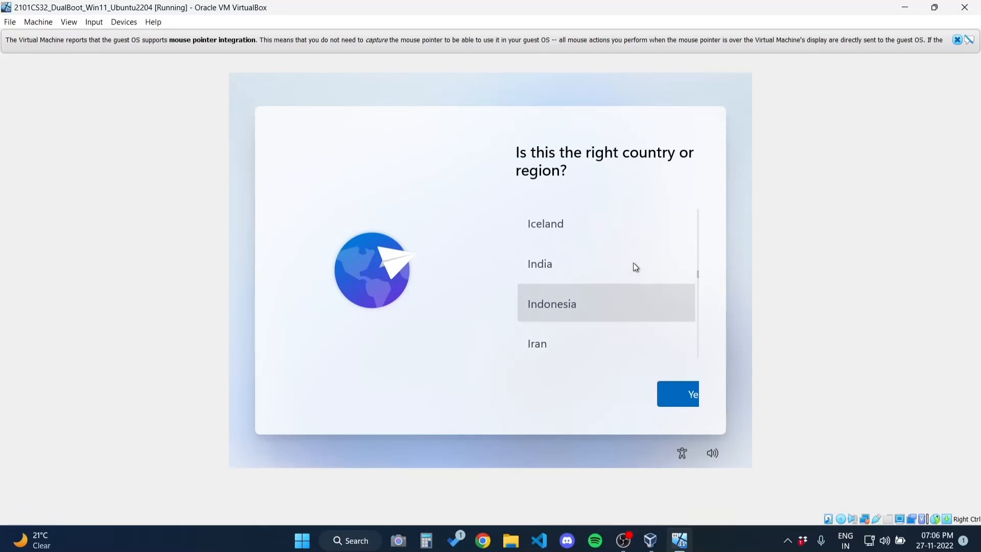
click(636, 266)
click(673, 389)
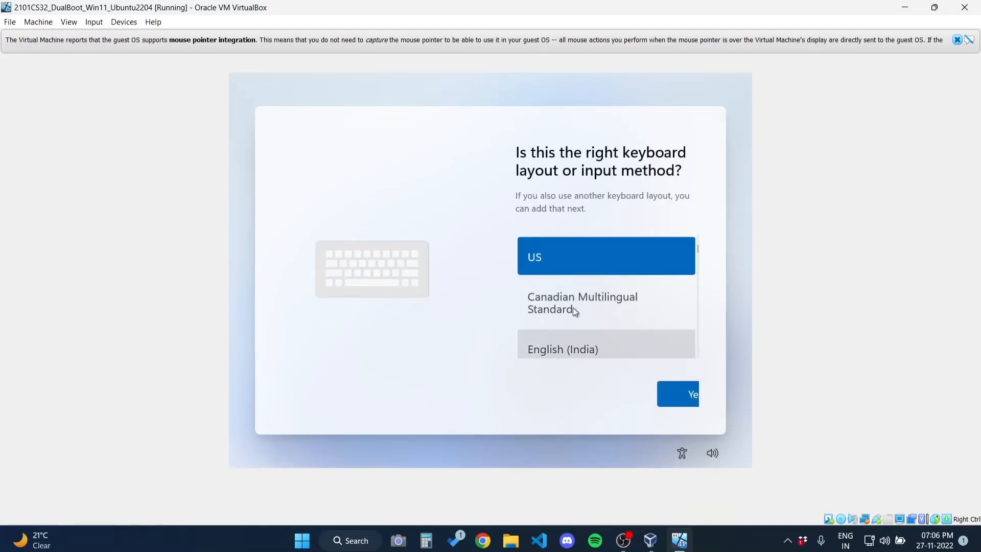
click(668, 396)
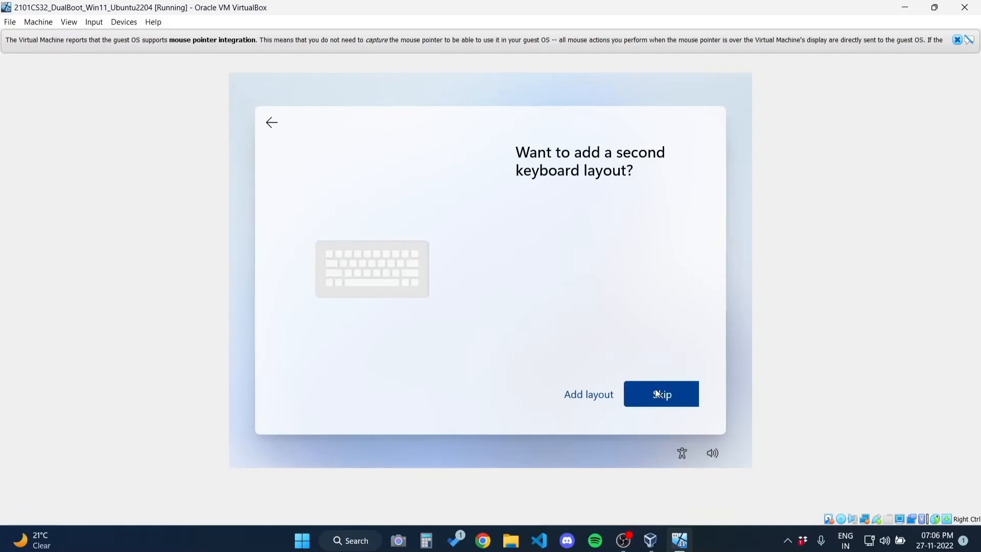
click(658, 394)
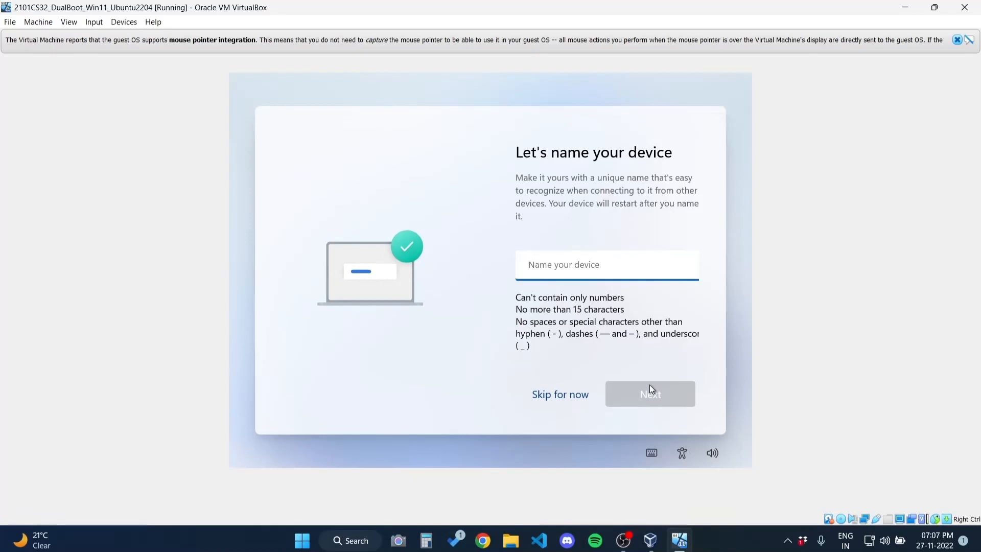
Enter a device name, choose Set up for personal use, and proceed to Microsoft sign-in
text(Harsh Loo)
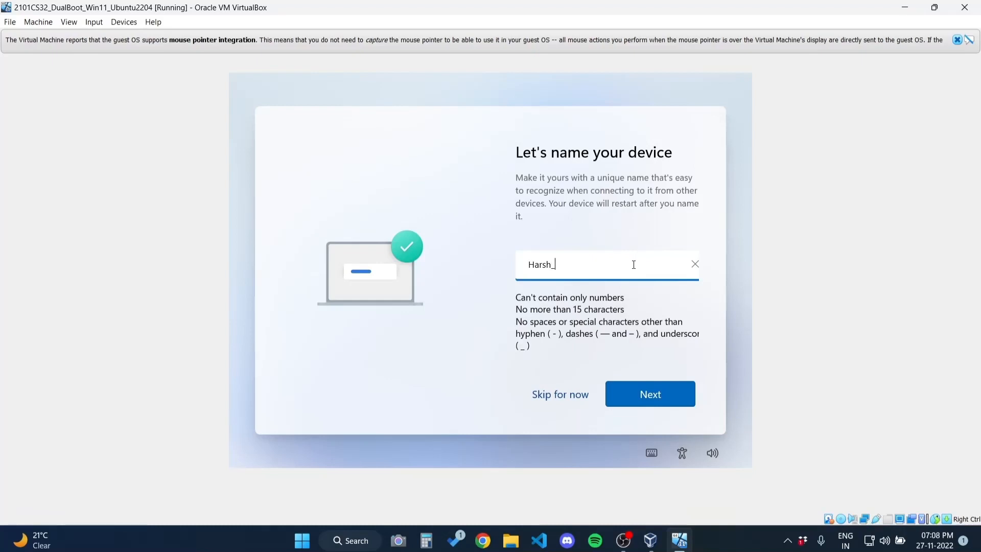
text(omba)
click(643, 392)
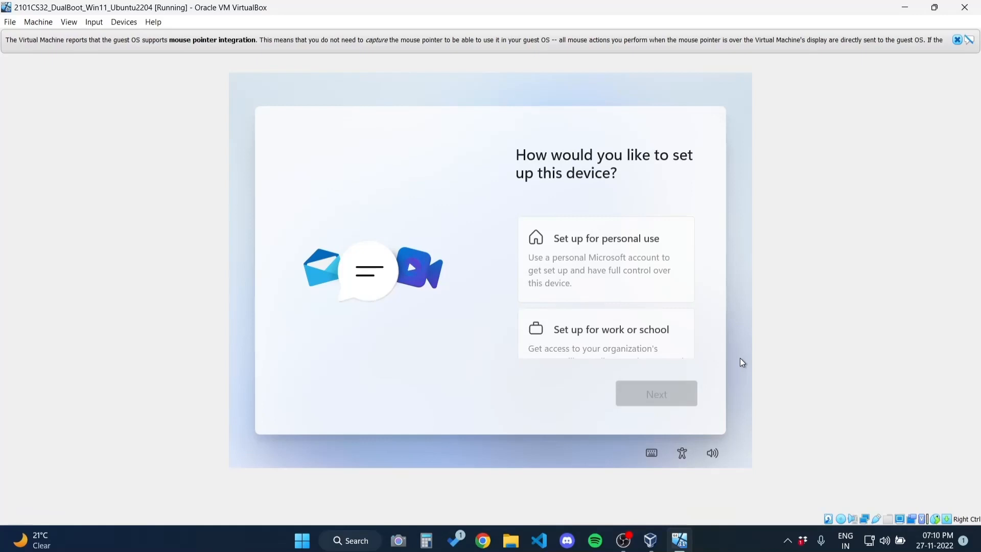
click(644, 276)
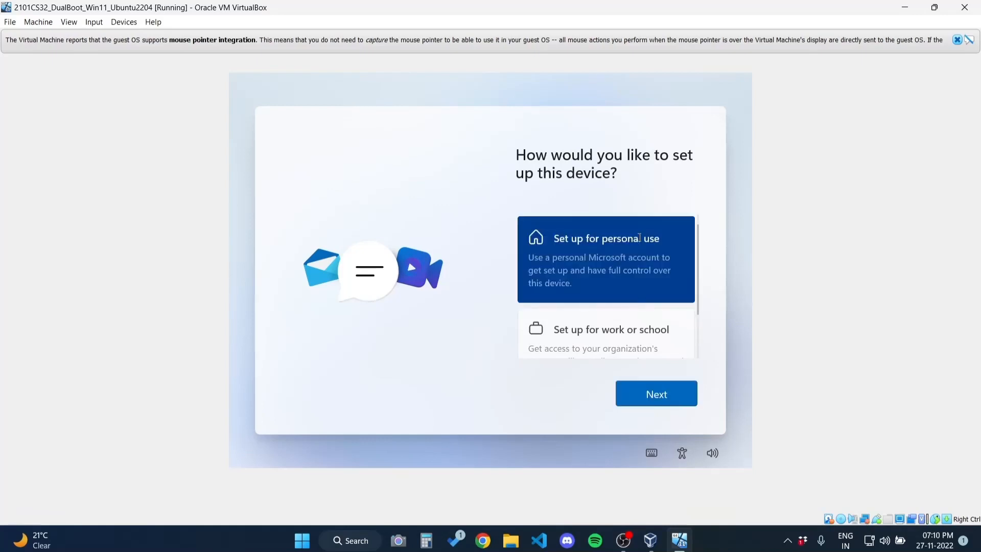
scroll(639, 358, down, 1)
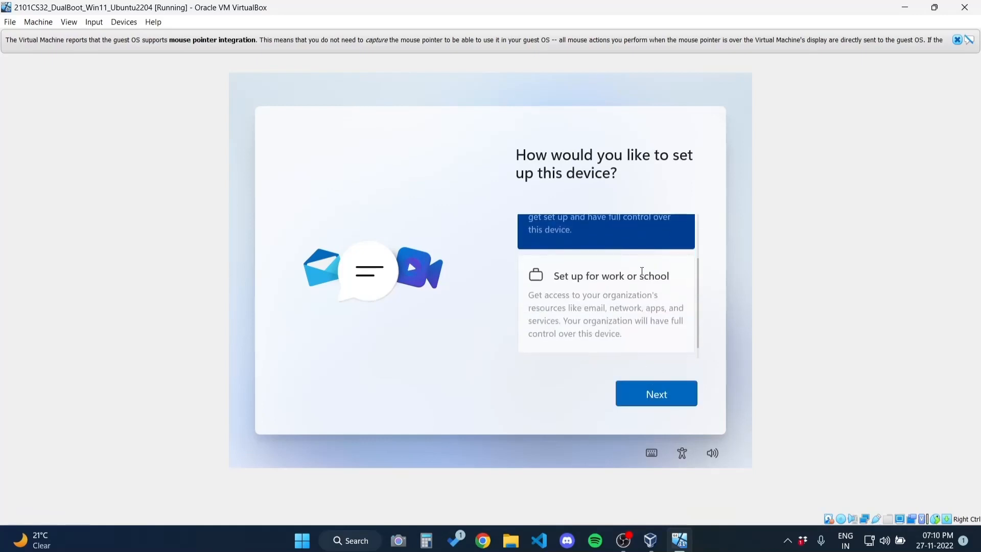
click(652, 396)
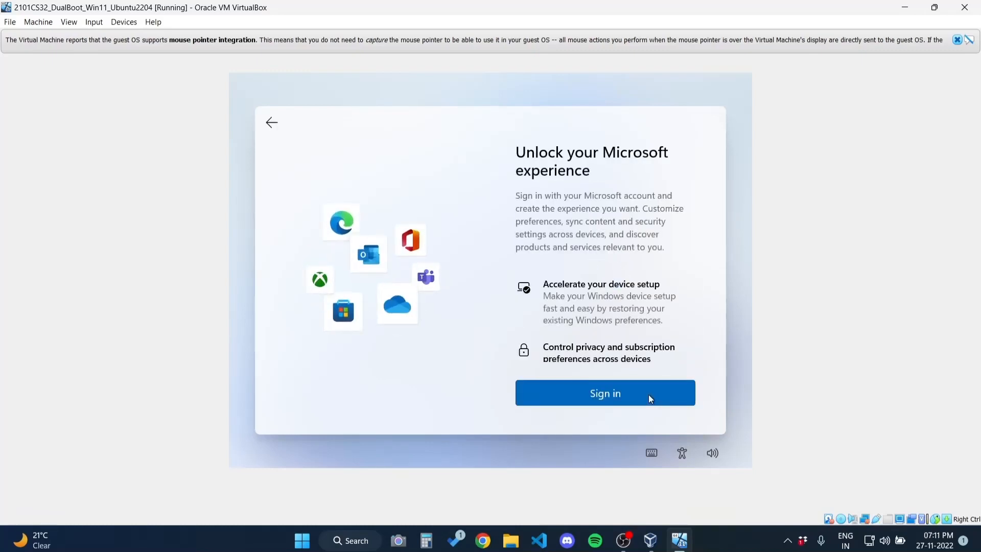
click(650, 396)
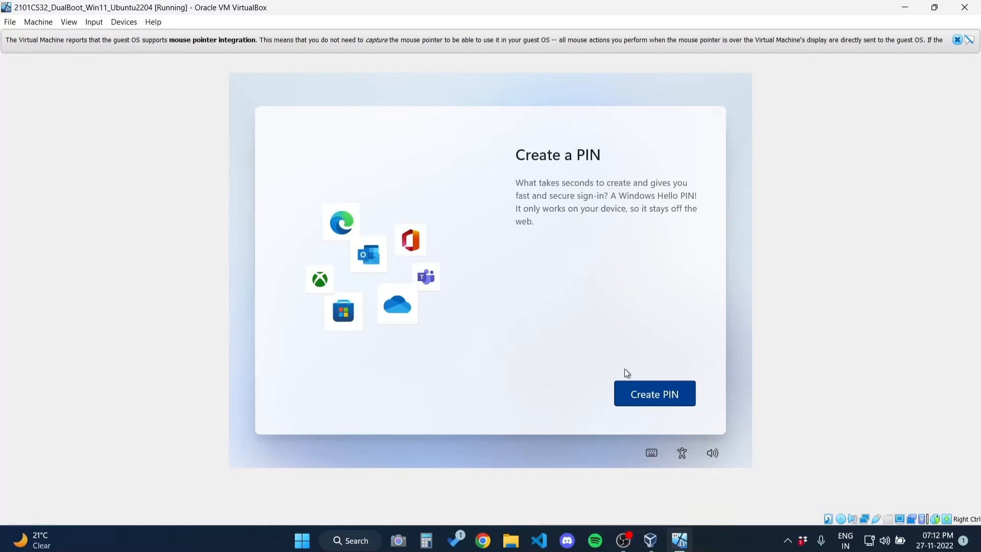
Enter a numeric Windows Hello PIN in the New PIN field, correcting mistyped digits
click(662, 383)
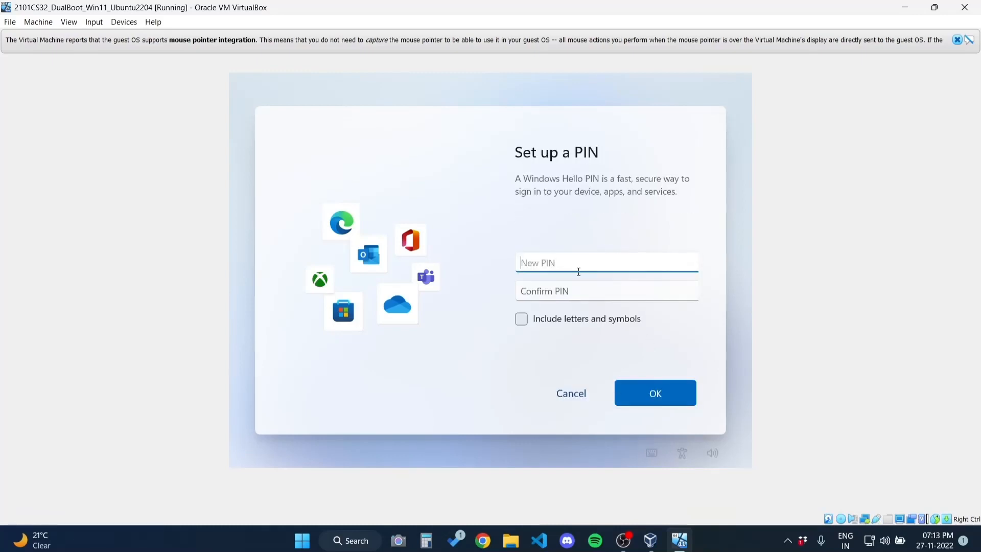
text(1234)
text(•)
key(BackSpace)
text(•••)
key(BackSpace)
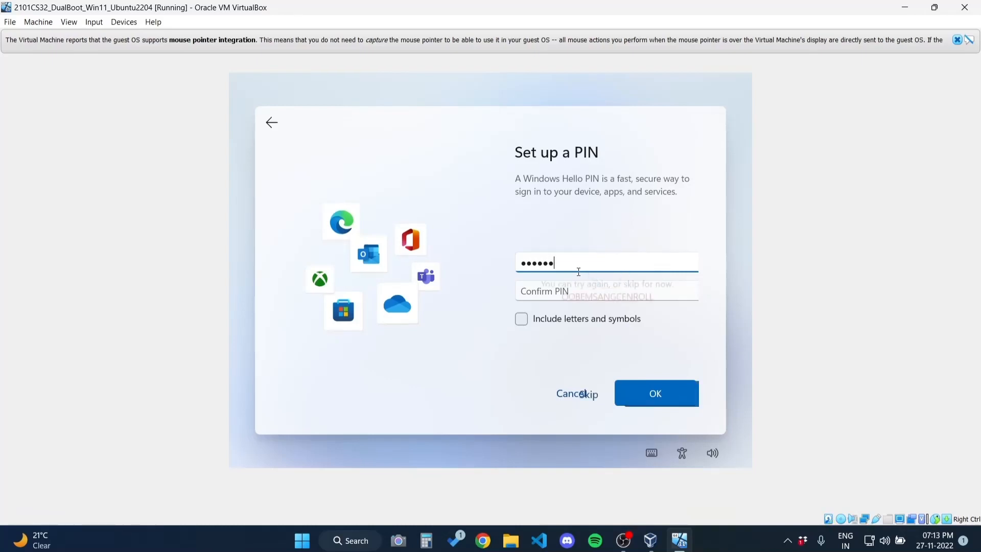
text(1234)
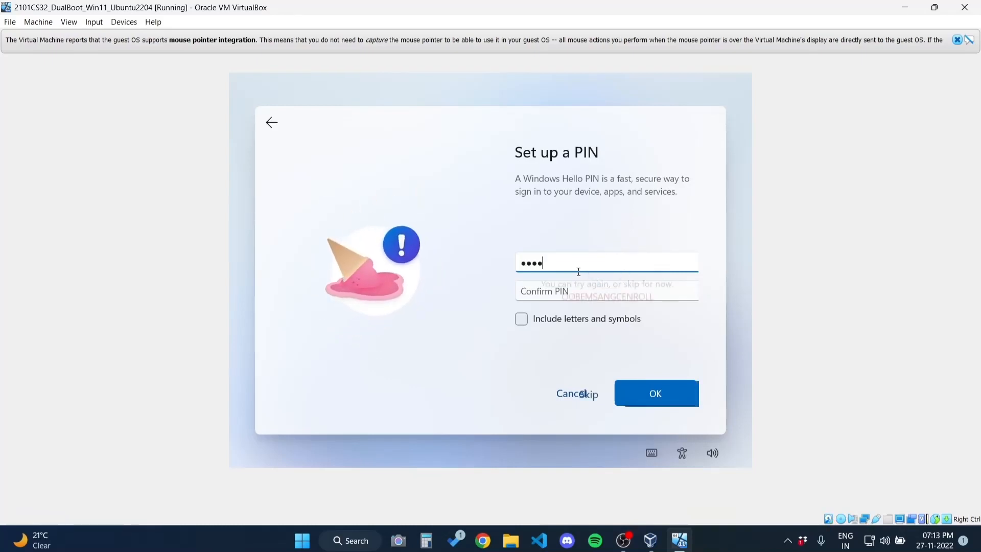
text(567)
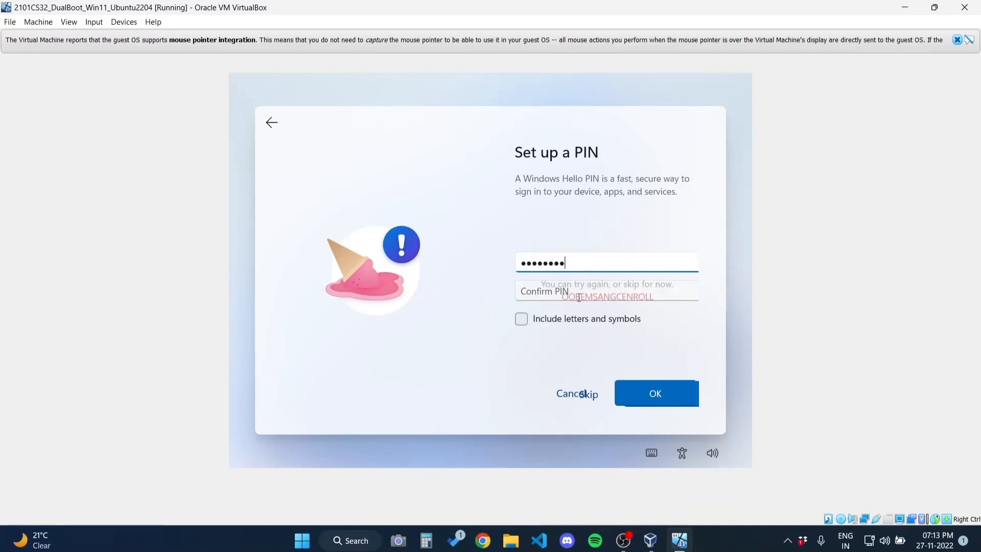
Fill in the Confirm PIN field, toggling Include letters and symbols on and back off
click(580, 295)
text(12)
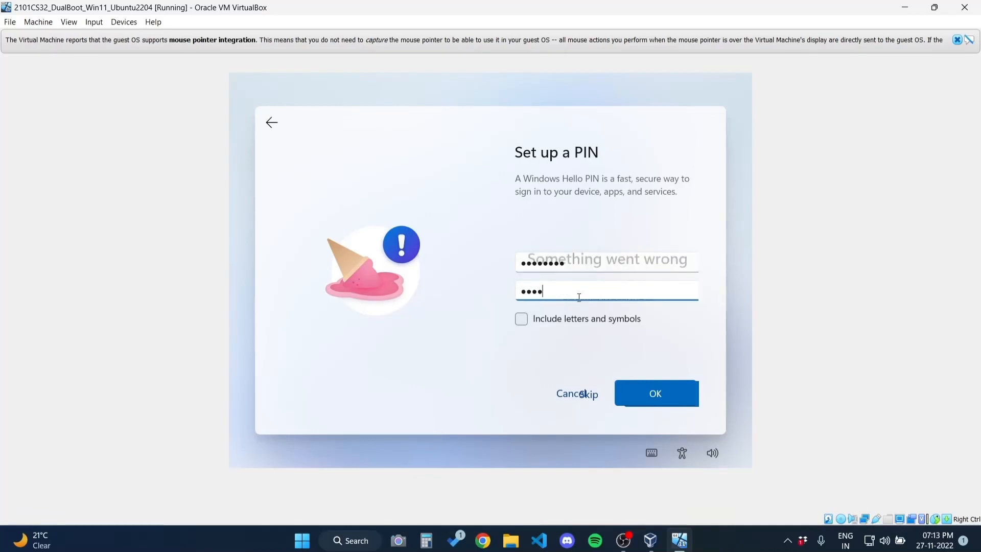
click(538, 324)
click(539, 324)
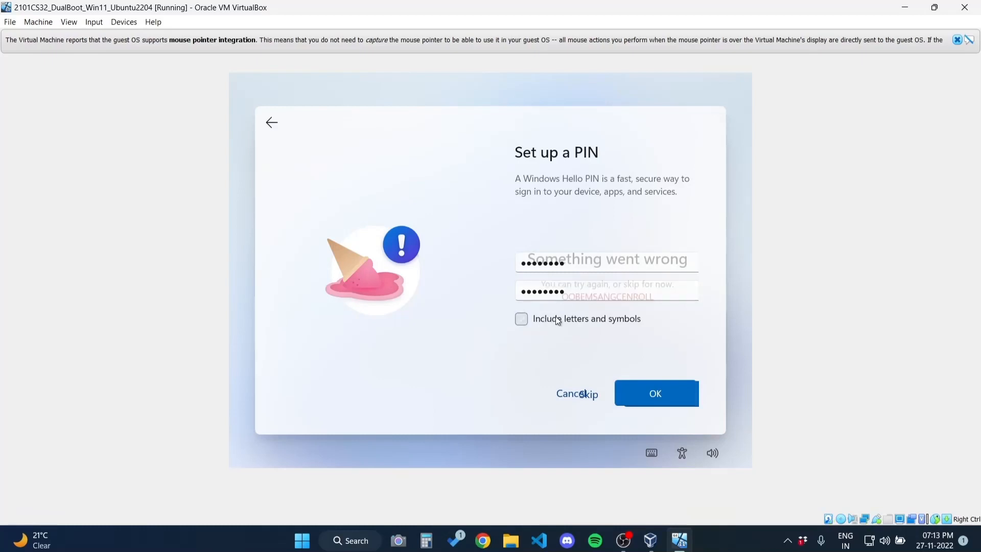
click(587, 286)
click(587, 287)
click(600, 262)
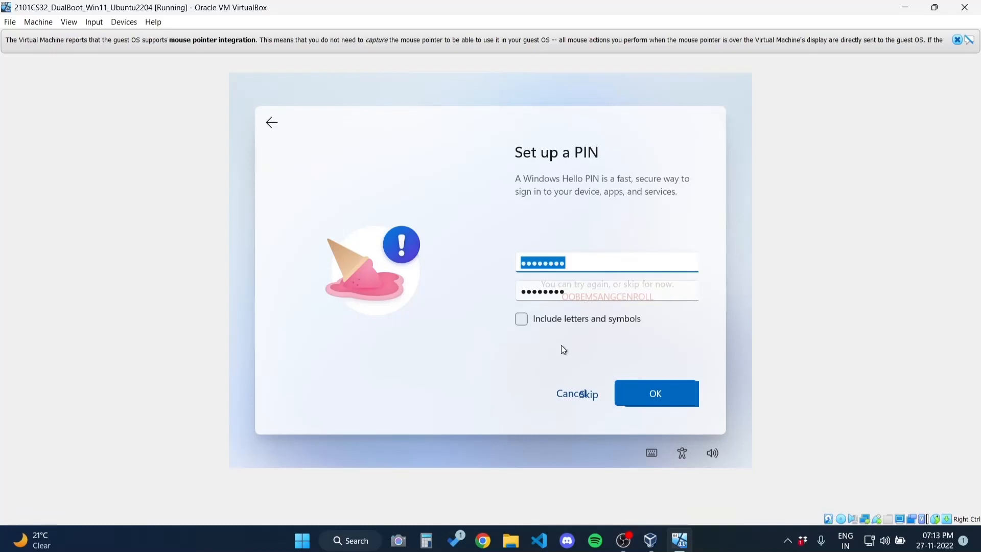
Limit diagnostic data to required only and turn off Find my device and location
scroll(595, 259, up, 2)
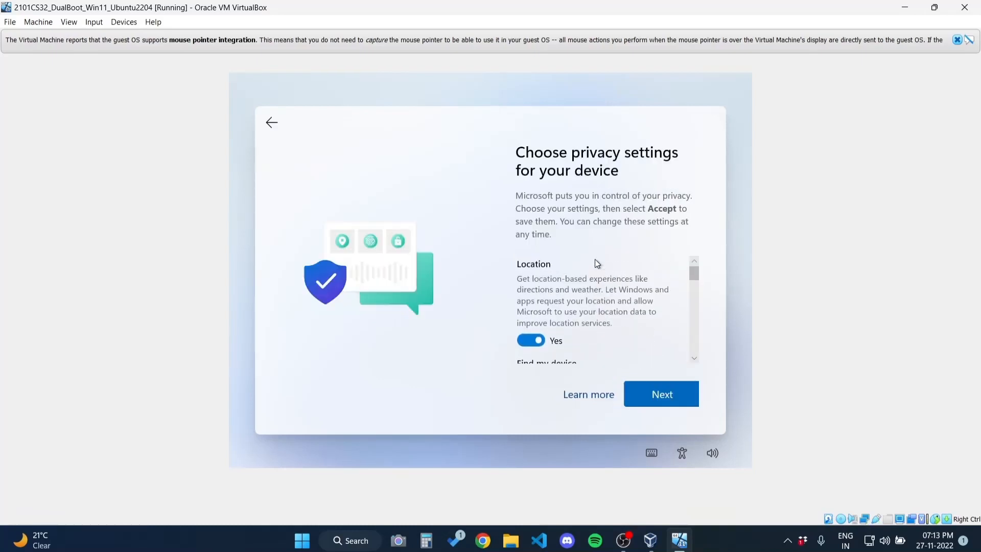
scroll(597, 296, down, 3)
scroll(598, 297, down, 3)
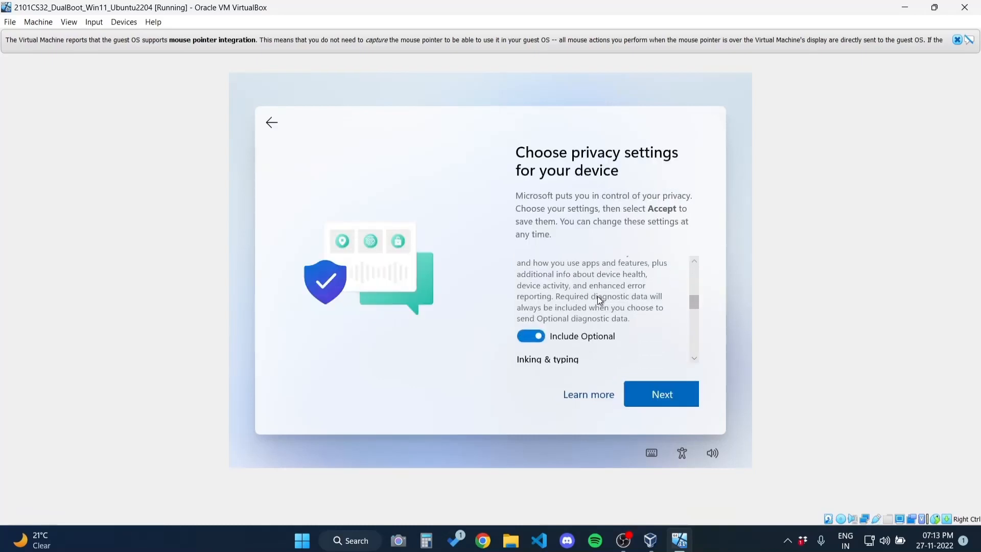
click(543, 337)
scroll(542, 338, up, 2)
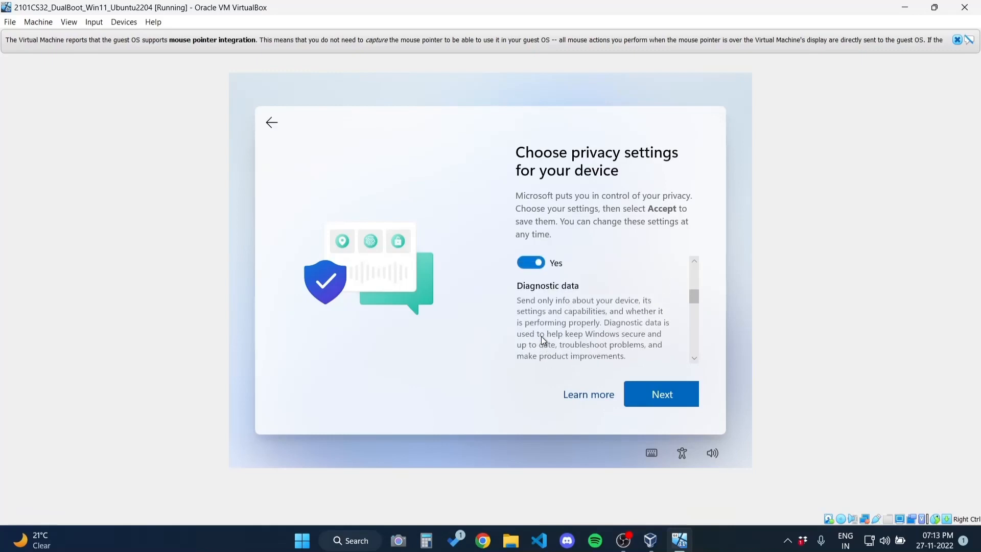
click(532, 263)
scroll(529, 263, down, 1)
scroll(529, 262, up, 3)
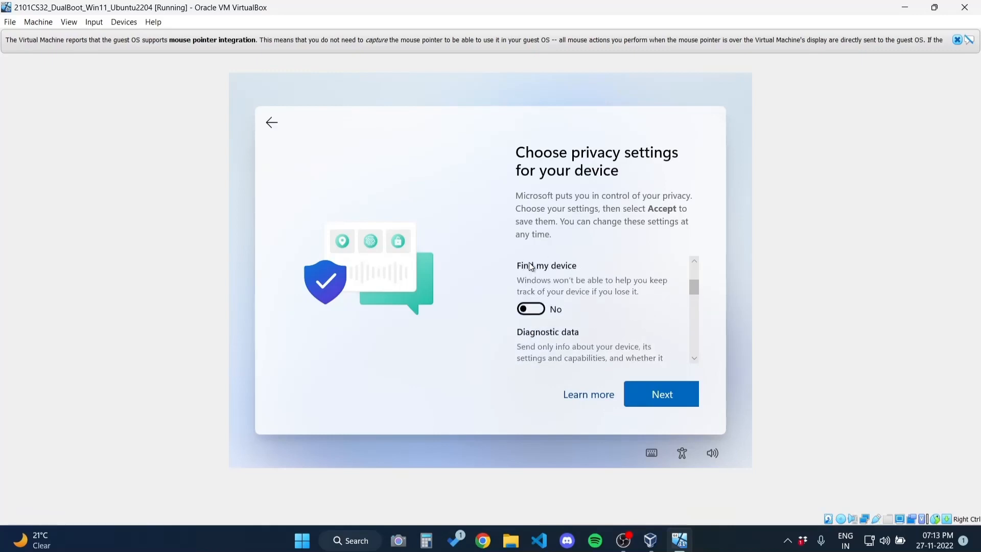
scroll(533, 291, up, 1)
click(535, 336)
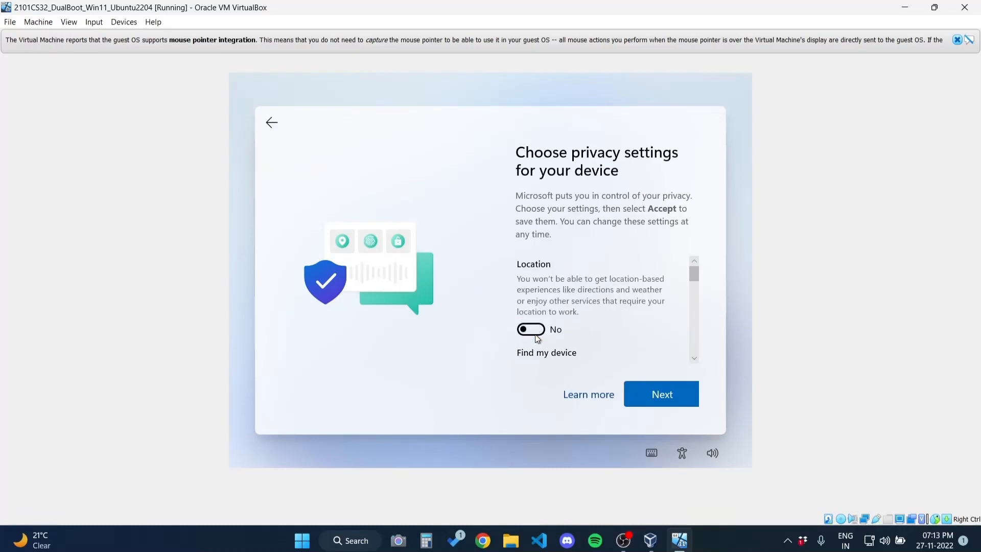
scroll(536, 335, down, 3)
scroll(535, 335, down, 3)
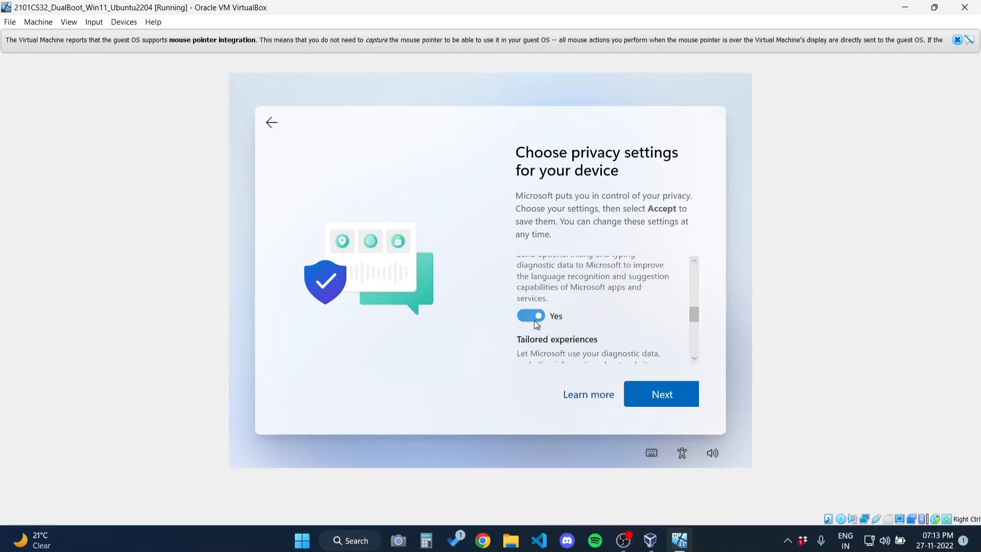
Turn off Inking & typing, Tailored experiences and Advertising ID, then accept the privacy settings
click(535, 321)
scroll(535, 320, down, 2)
scroll(534, 321, down, 2)
scroll(534, 320, up, 1)
click(535, 321)
scroll(534, 321, down, 2)
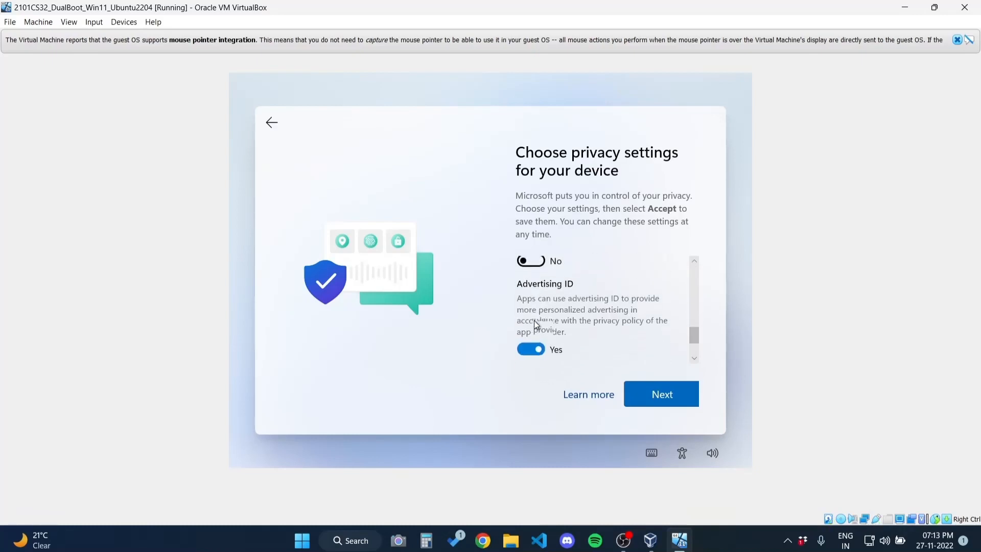
click(535, 324)
scroll(534, 324, up, 6)
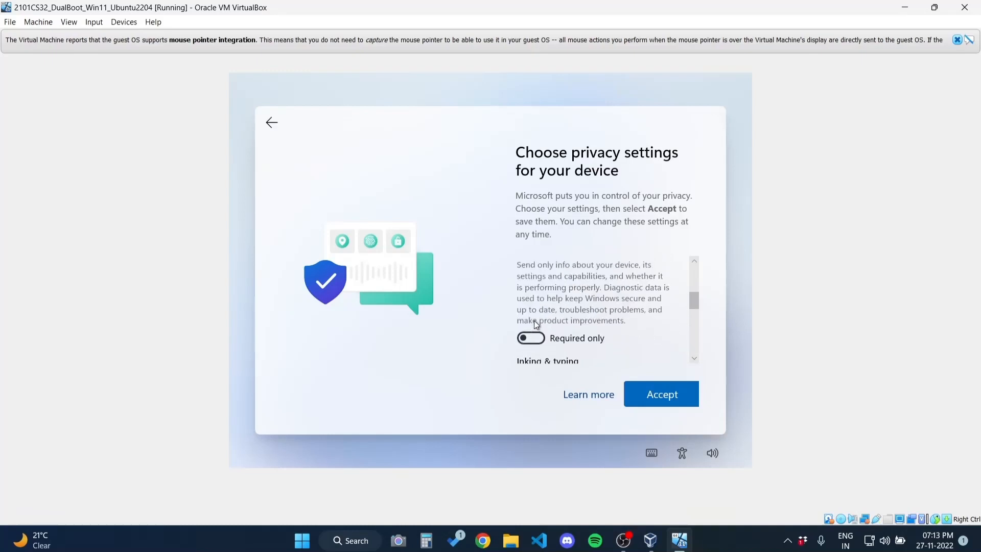
scroll(534, 321, down, 6)
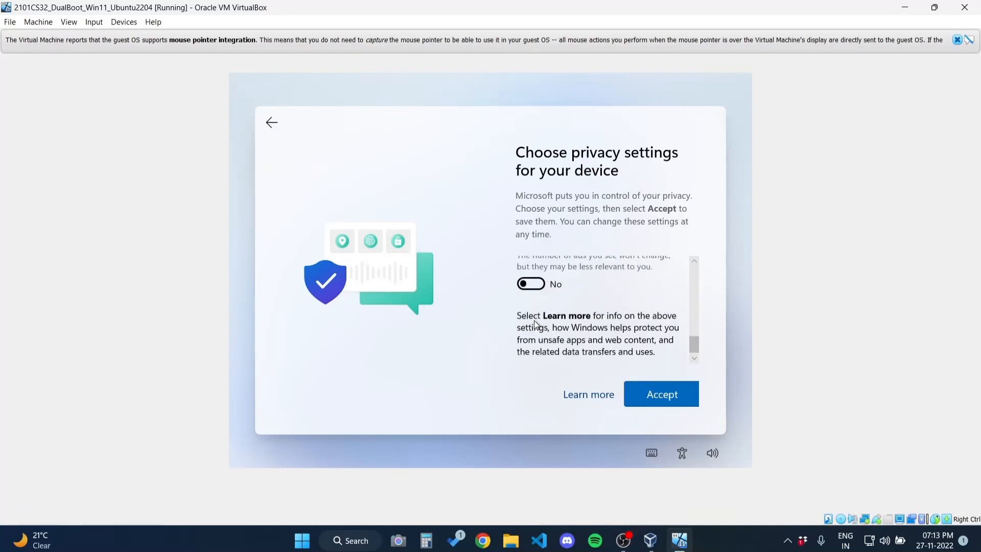
click(677, 403)
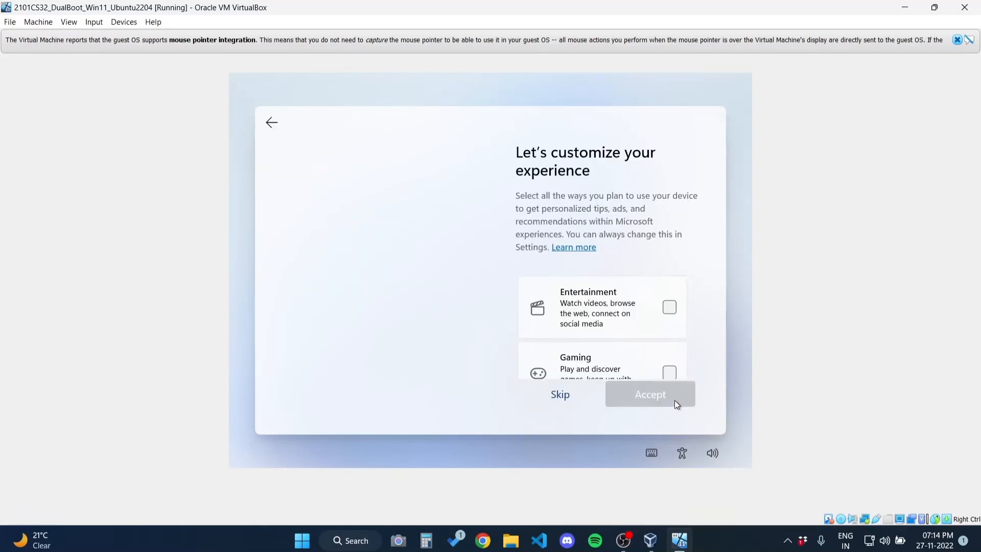
Skip customizing the experience and skip linking an Android phone
scroll(628, 337, down, 3)
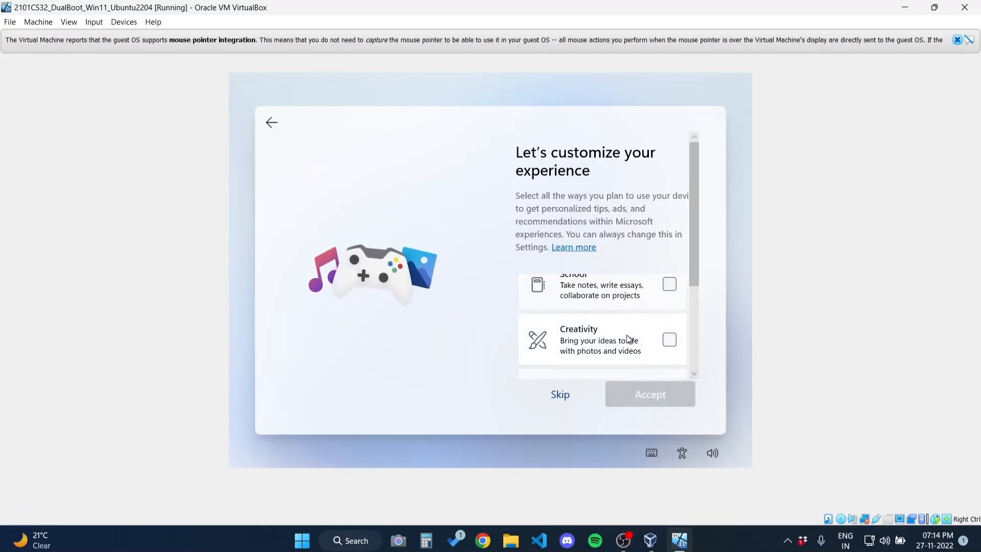
click(557, 396)
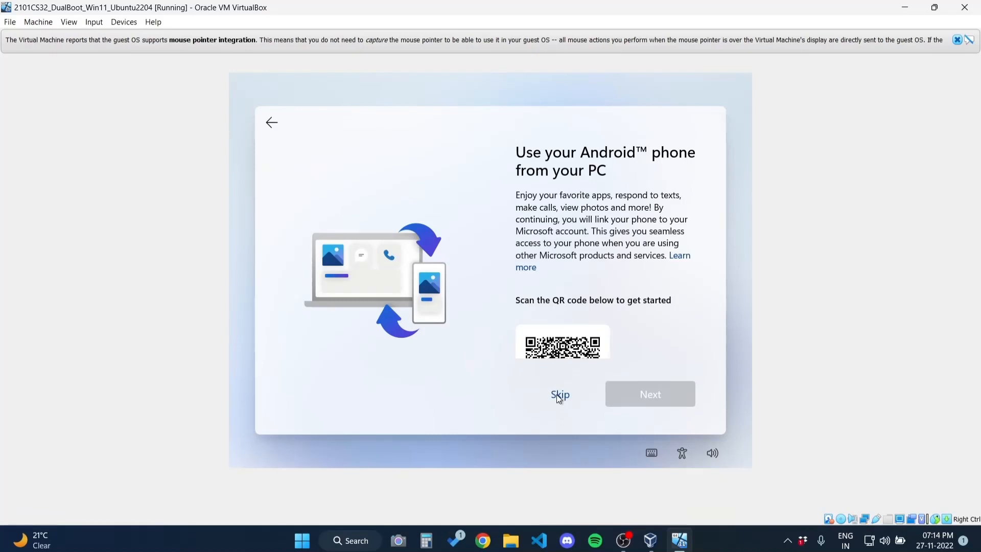
scroll(523, 315, down, 1)
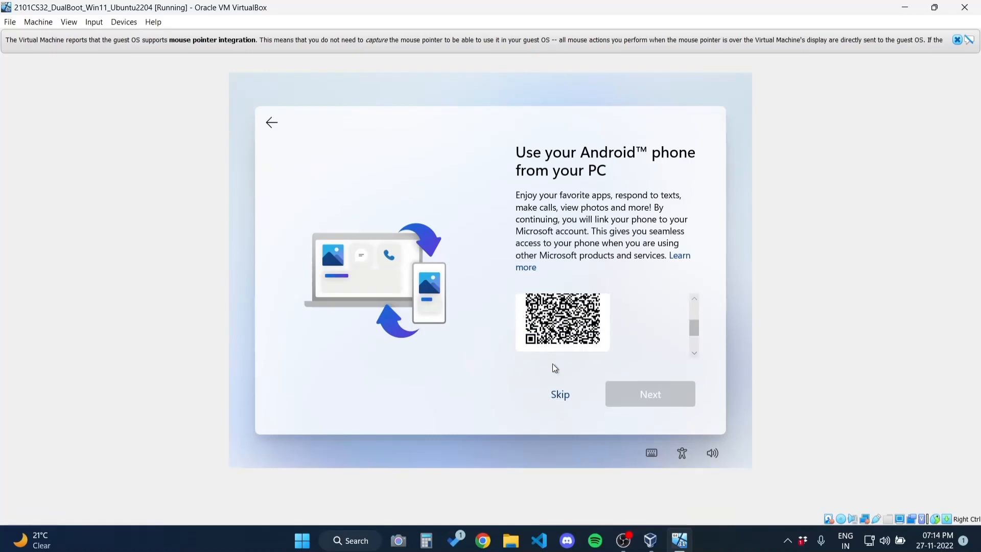
click(560, 398)
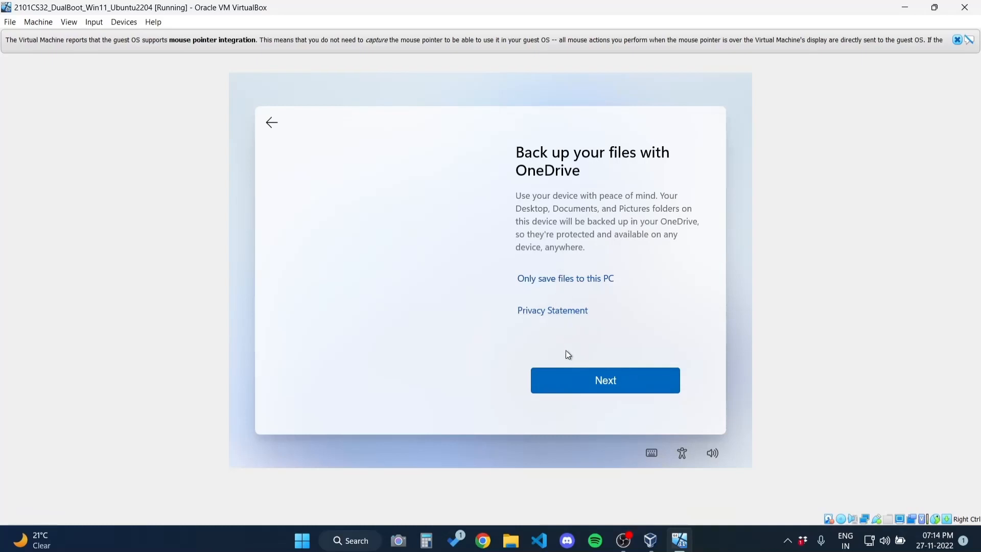
Keep files only on this PC, then browse the Start menu's app list on the new desktop
click(560, 282)
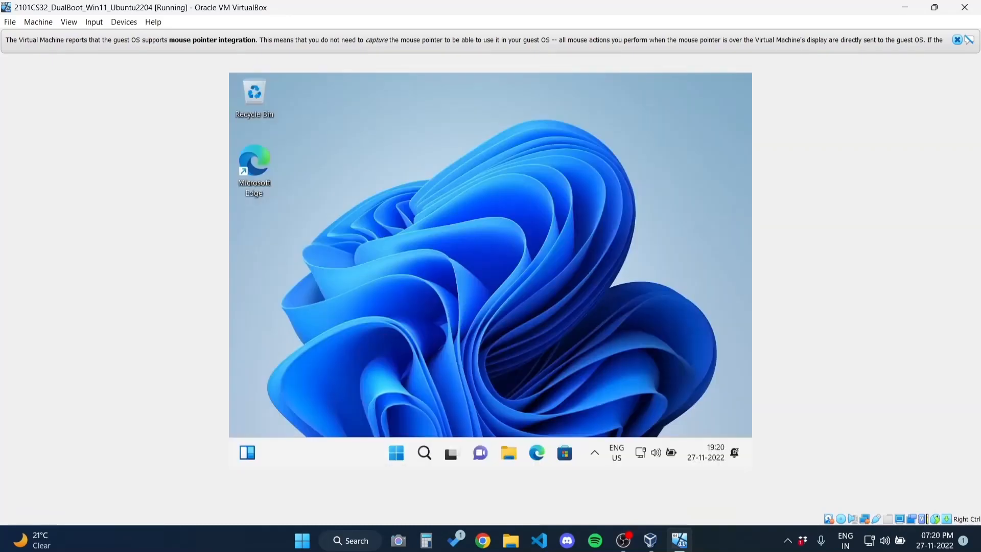
key(super)
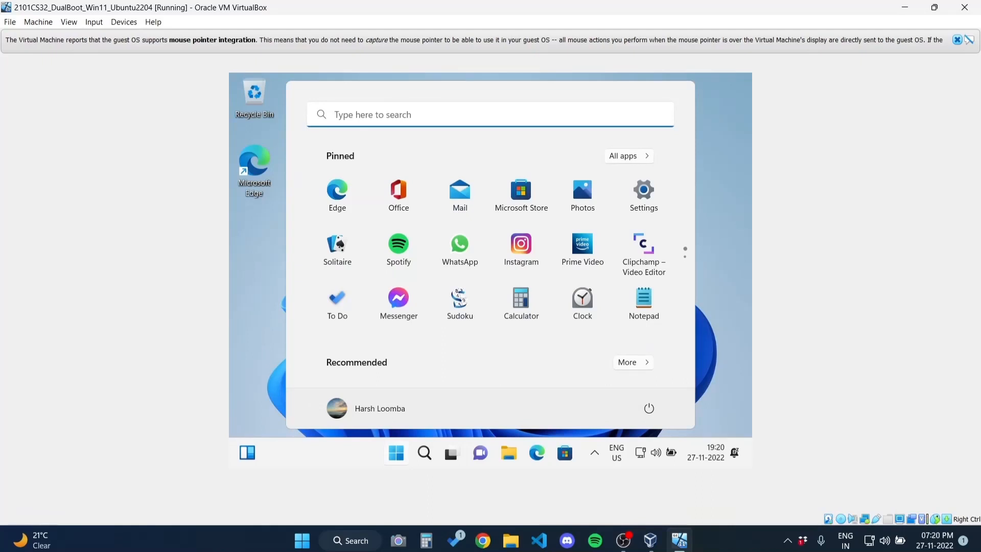
click(397, 452)
click(397, 453)
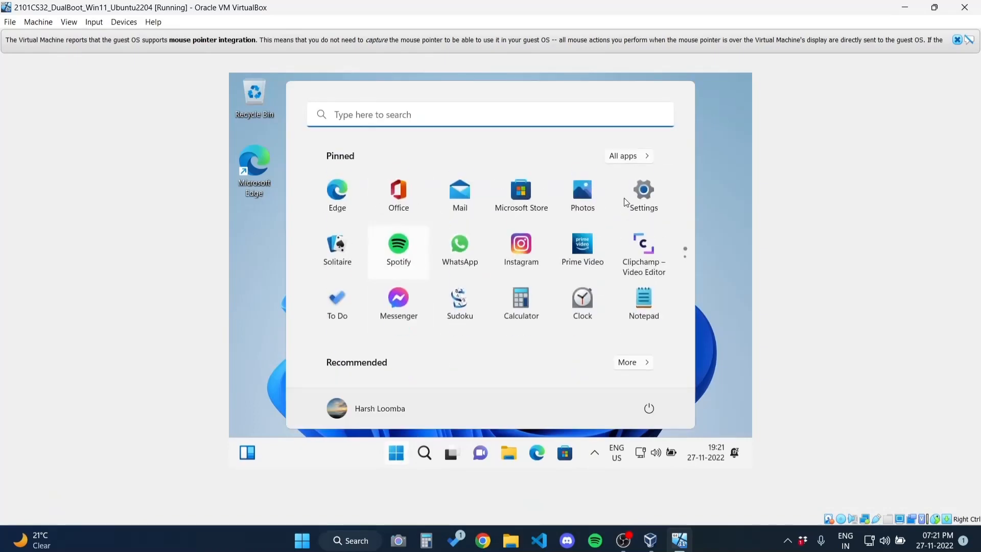
click(629, 157)
scroll(572, 200, down, 10)
click(709, 180)
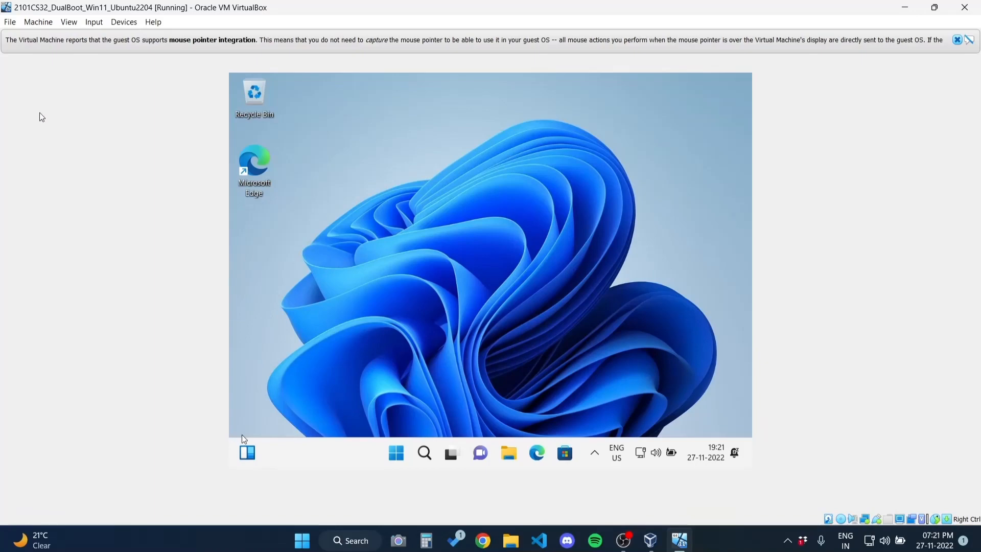
Shut down the Windows guest from the Start menu's power options
click(396, 453)
click(644, 405)
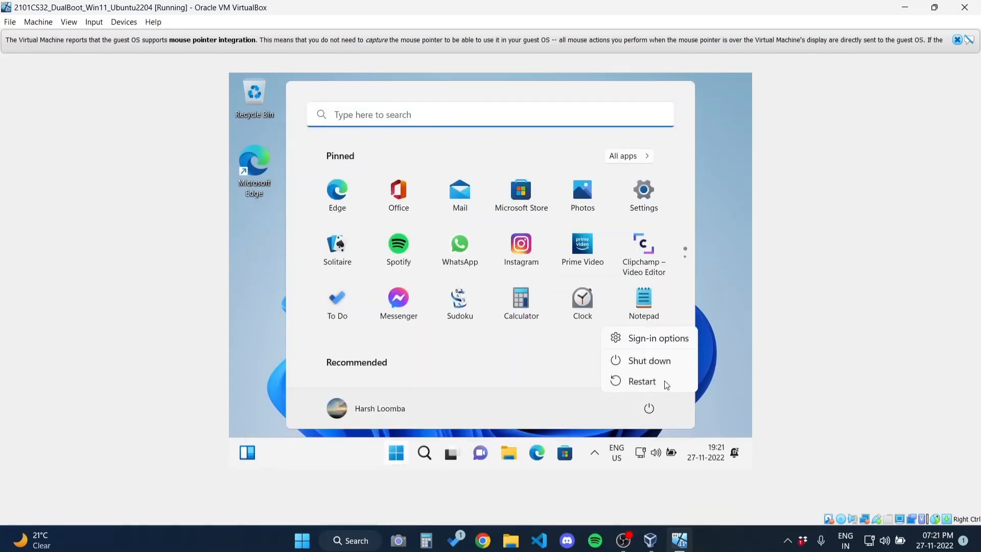
click(663, 364)
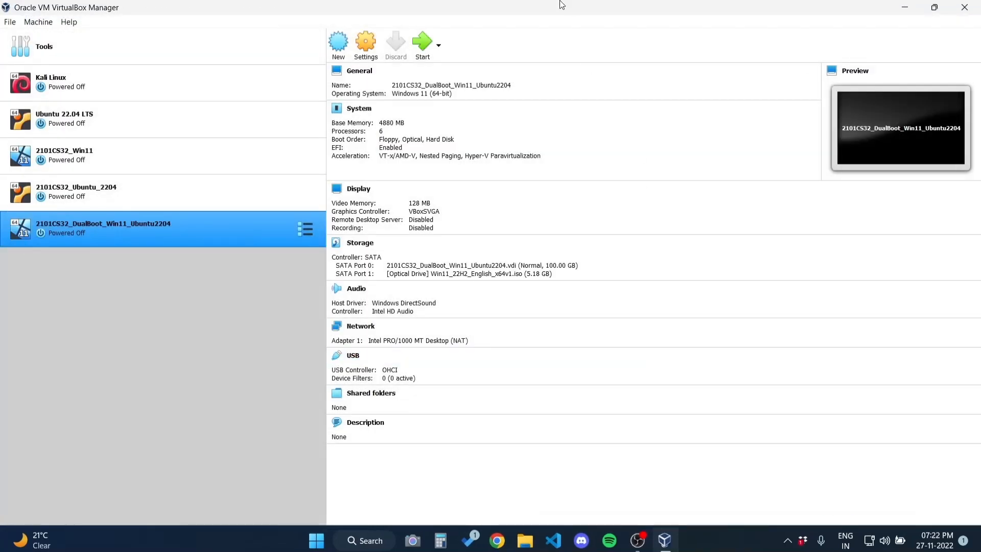
Replace the Windows 11 disc in Storage with ubuntu-22.04.1-desktop-amd64.iso and save the settings
click(363, 43)
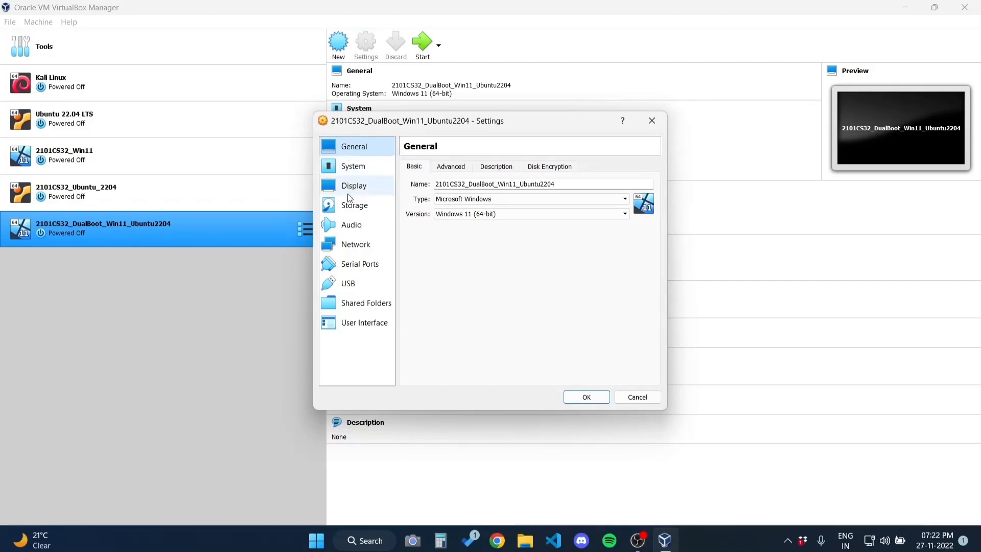
click(352, 205)
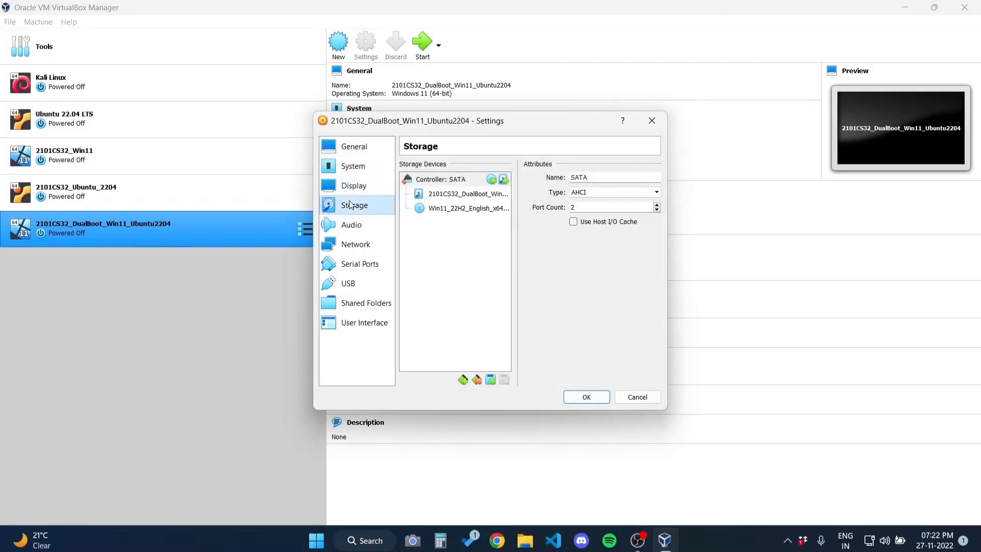
click(456, 209)
click(656, 182)
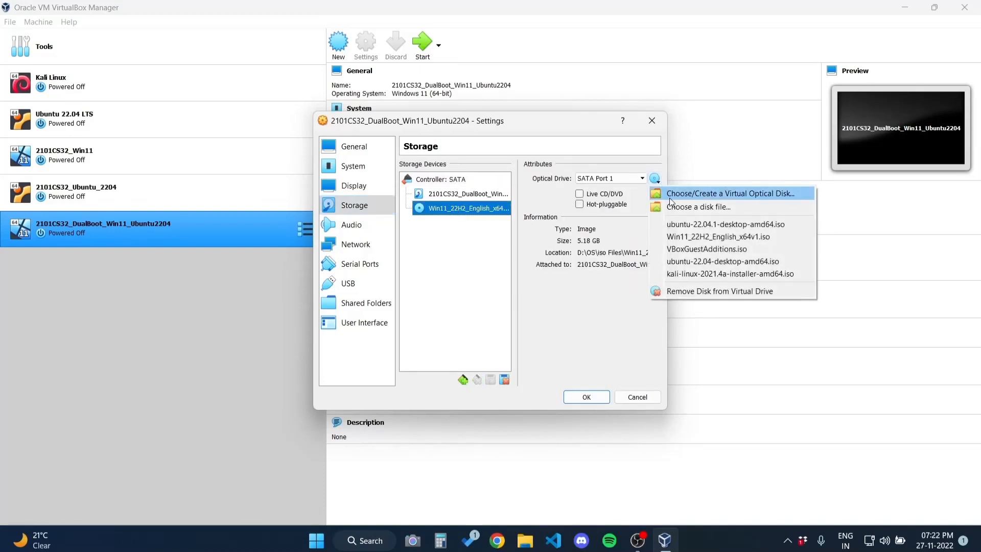
click(679, 224)
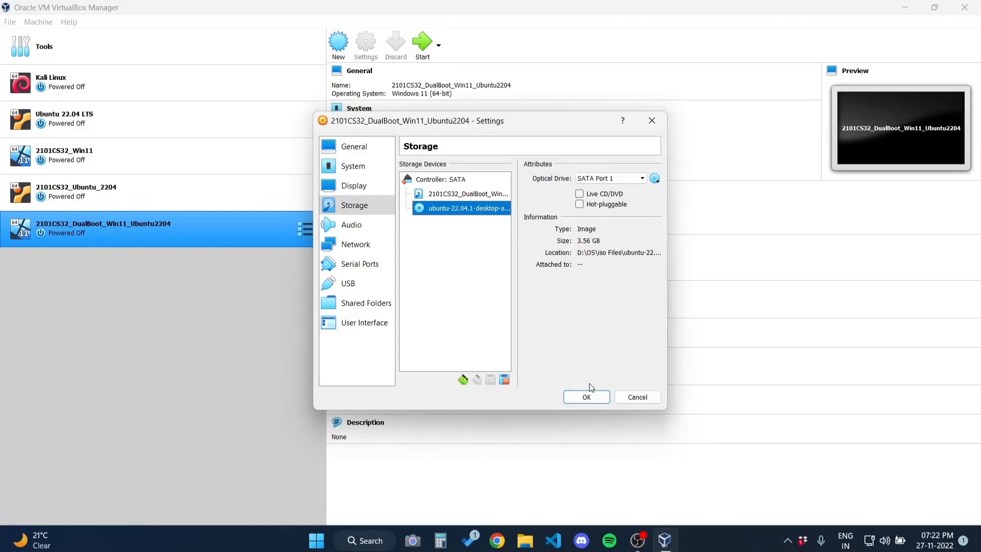
click(587, 397)
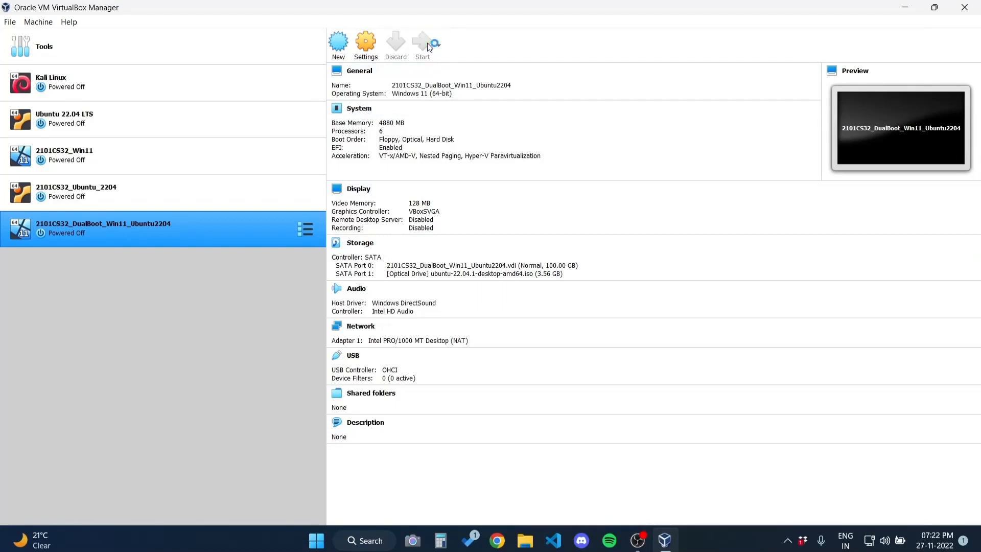
Start the DualBoot VM and boot the 'Ubuntu (safe graphics)' entry from the GRUB menu
click(427, 42)
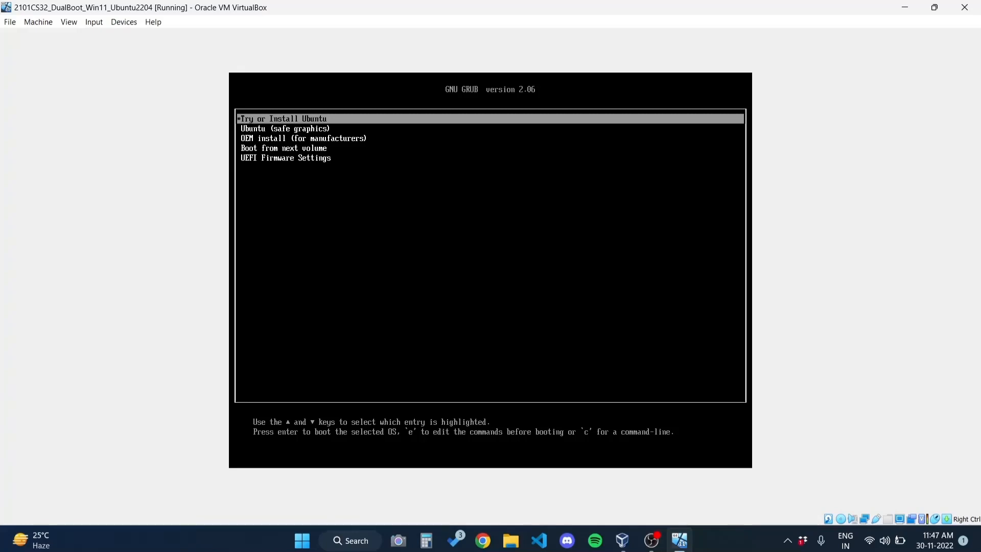
key(Down)
key(Down)
key(Up)
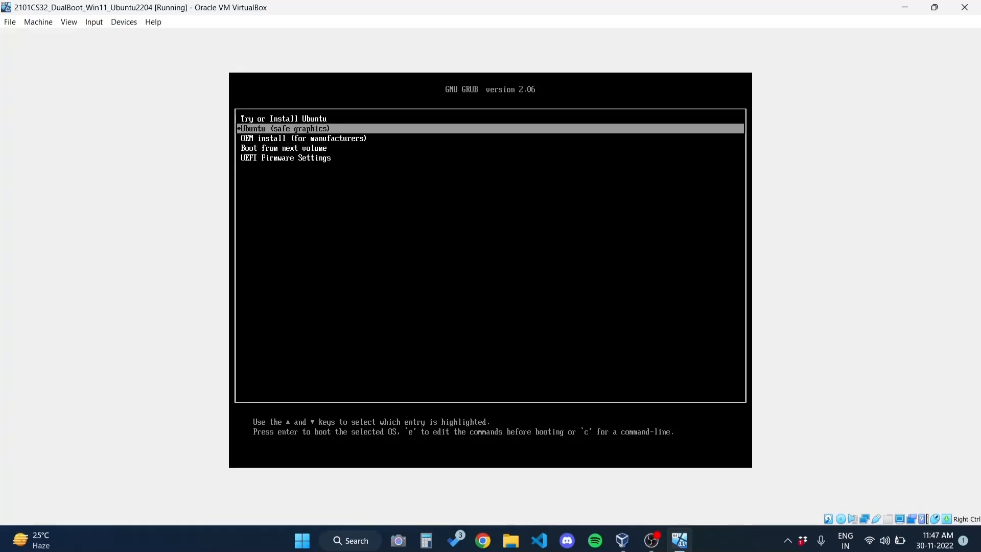
key(Return)
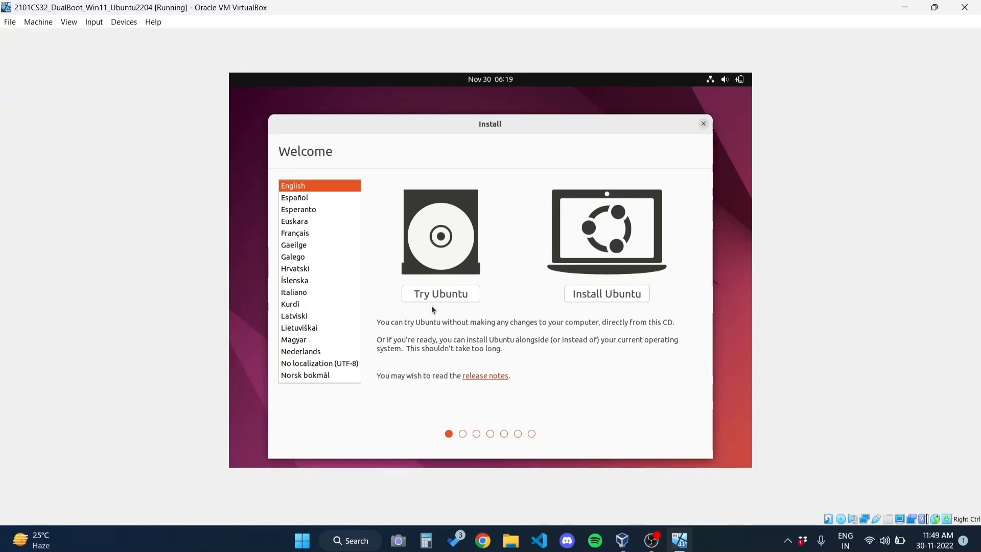
Raise the host's sound volume, then return focus to the virtual machine
click(236, 549)
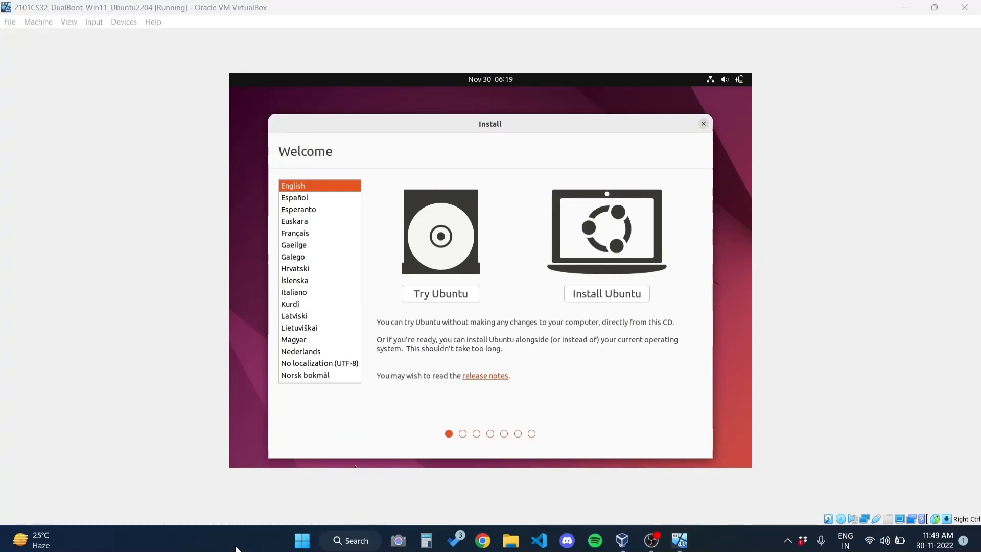
key(XF86AudioRaiseVolume)
click(270, 499)
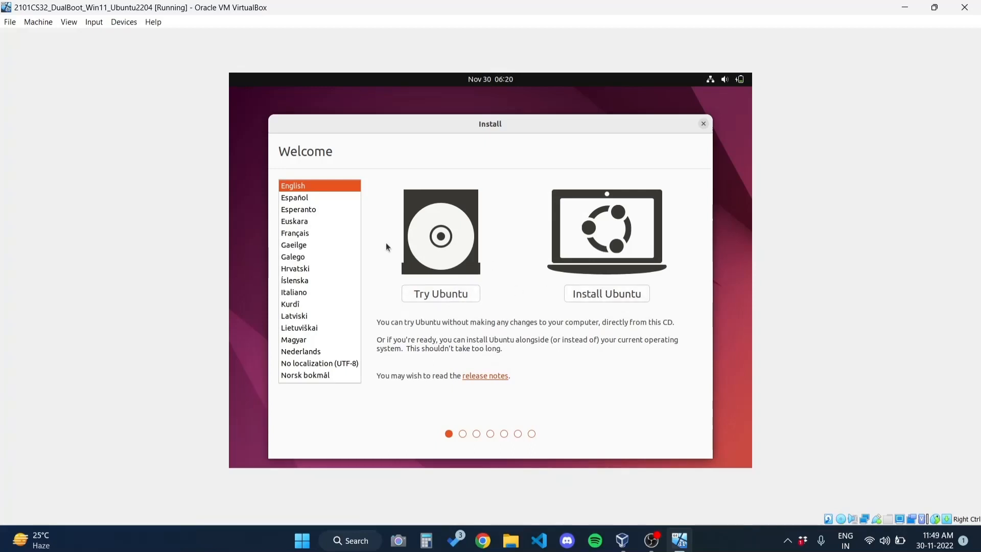
Install Ubuntu with English (US) keyboard and normal installation, alongside Windows Boot Manager
click(604, 292)
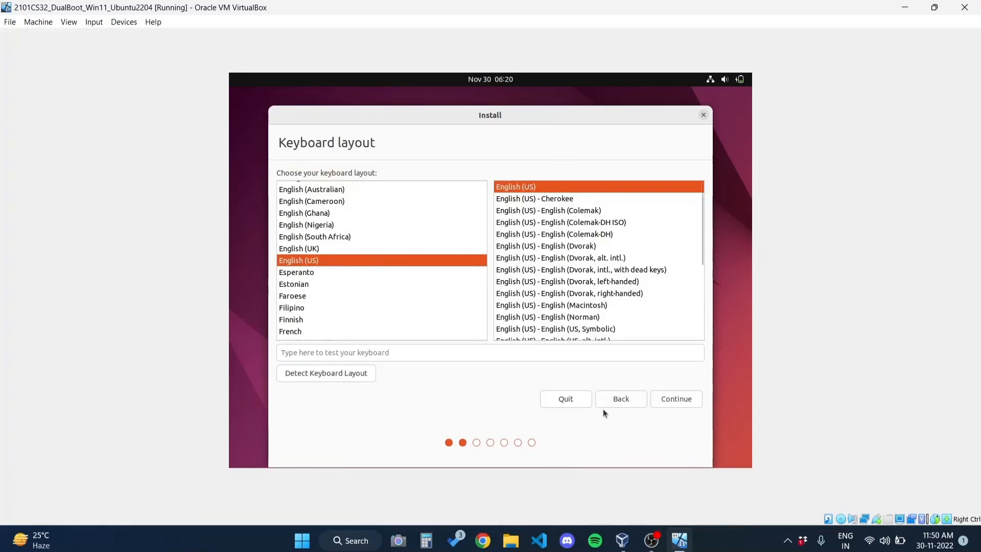
click(679, 399)
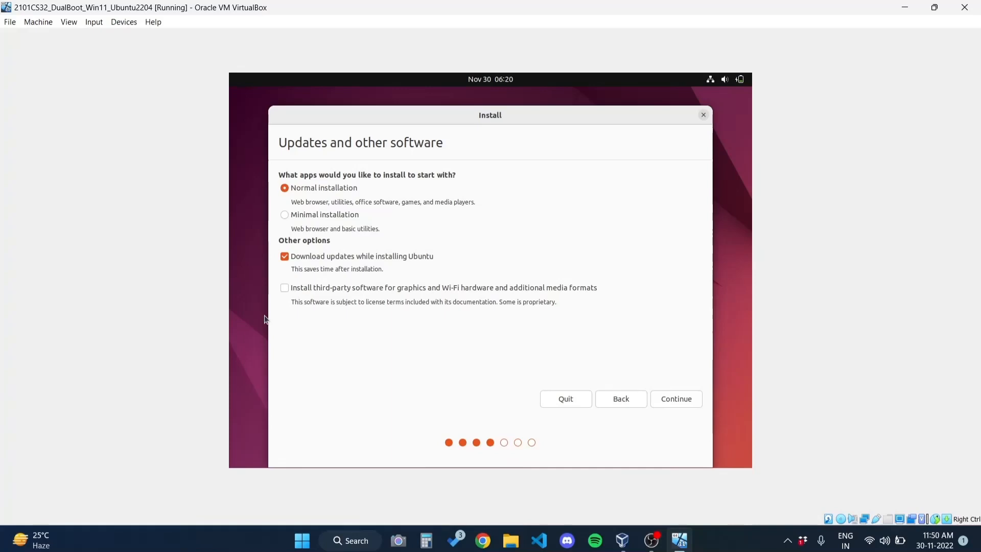
click(668, 402)
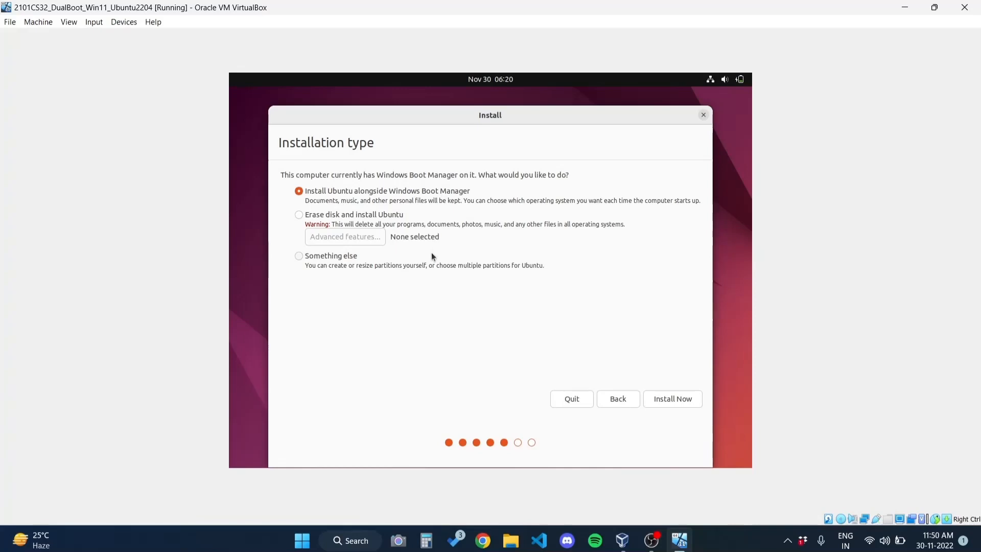
click(666, 397)
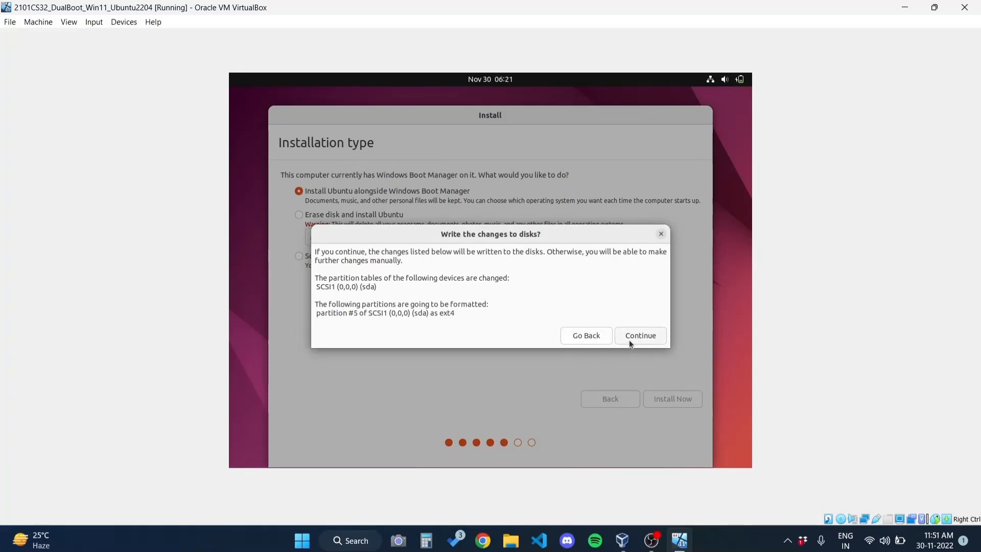
Approve the partition changes, keep Kolkata as the location, and enter the user's full name
click(635, 340)
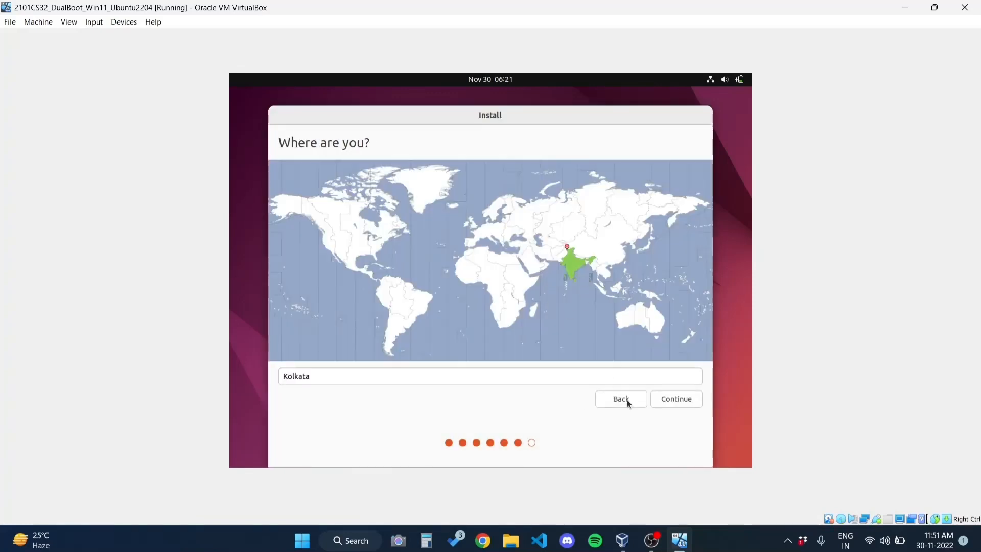
click(685, 401)
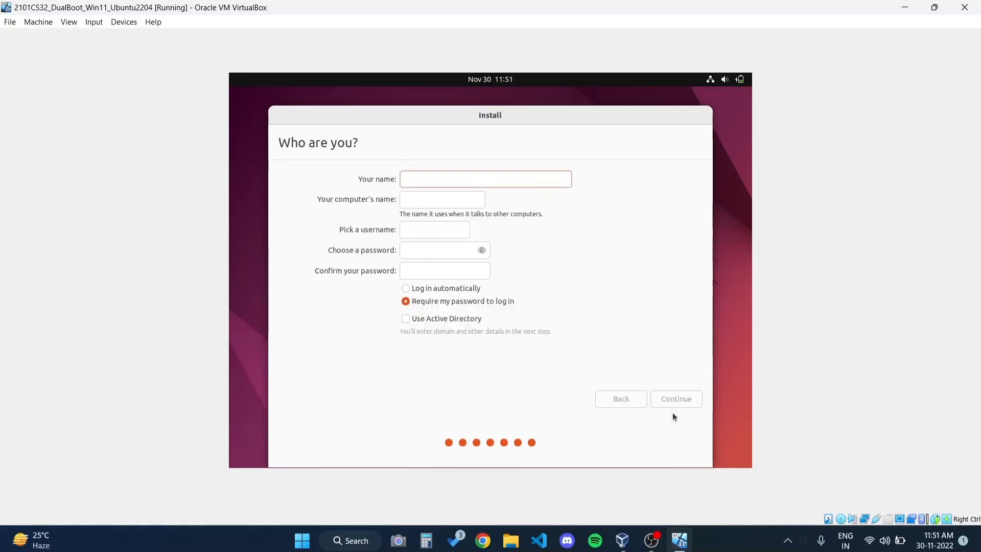
text(Harsh Loomba)
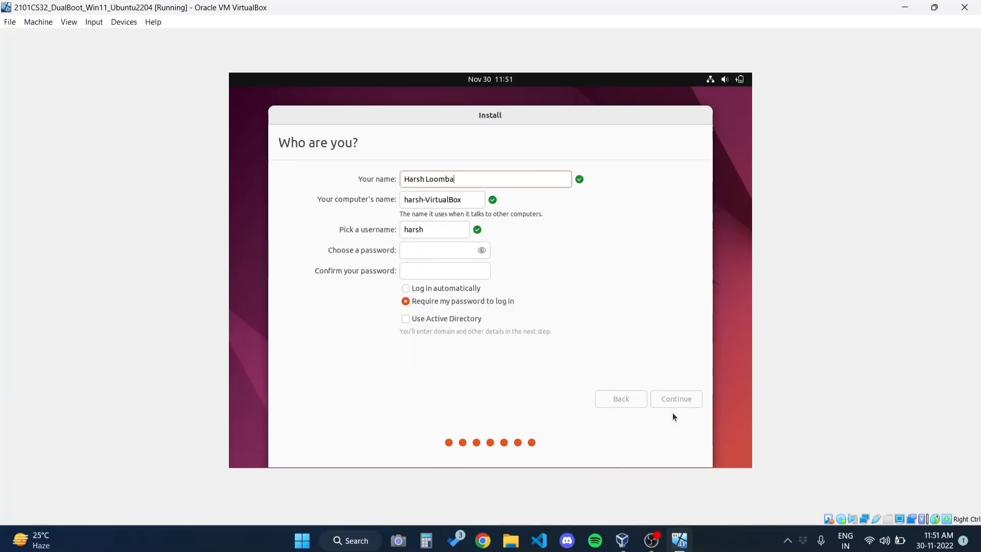
Set and confirm the account password, then continue so Ubuntu finishes installing
click(443, 242)
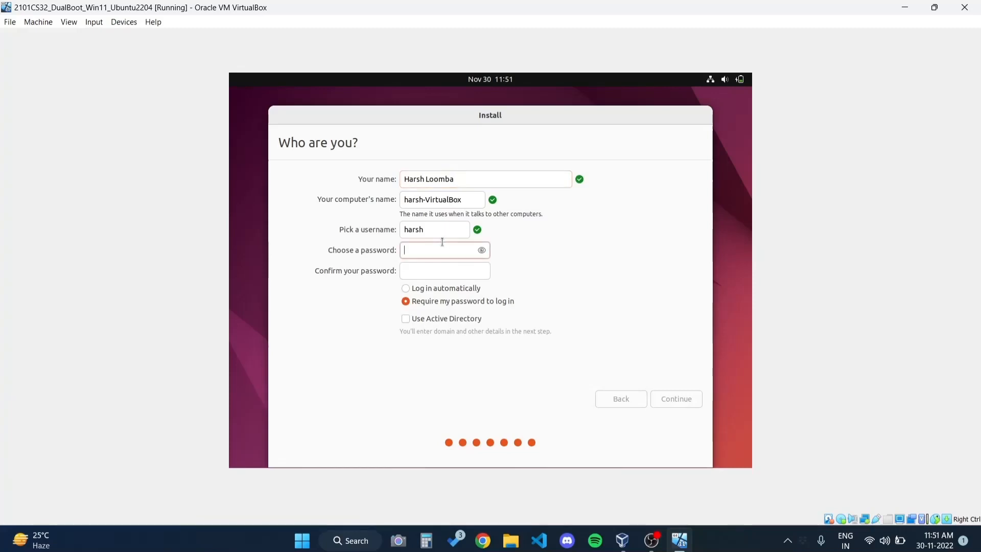
key(Tab)
key(Tab)
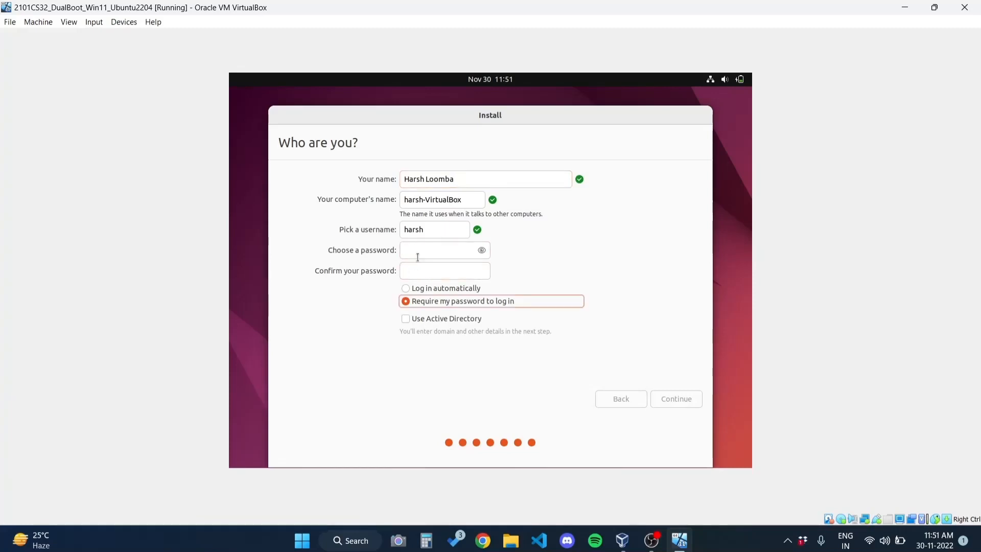
click(435, 252)
text(••••••••)
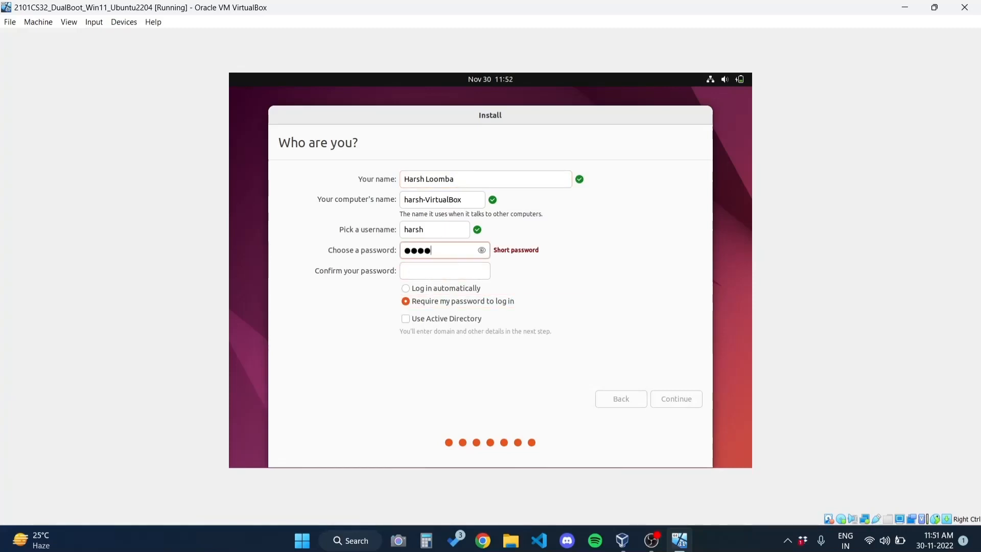
click(445, 271)
text(••••••••)
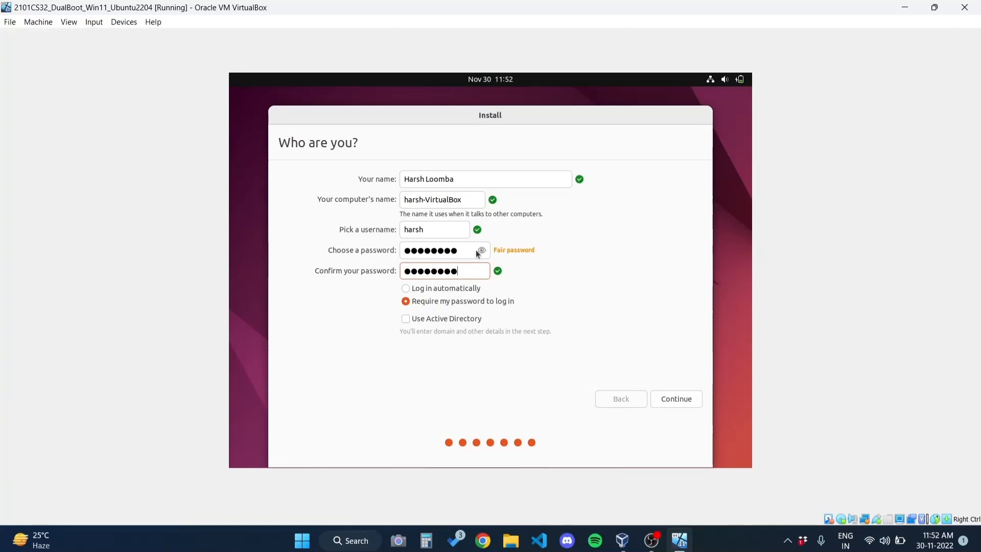
click(675, 398)
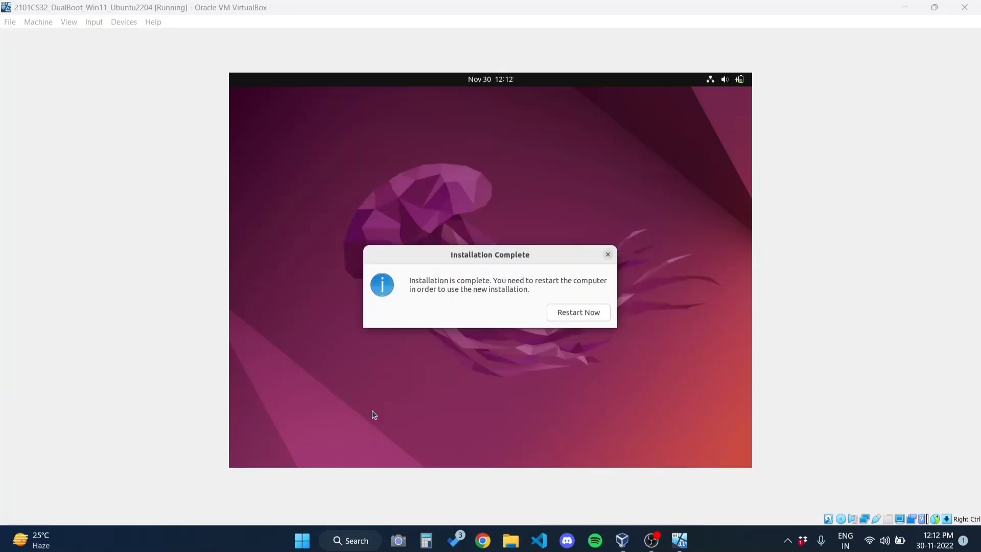
Restart the guest after installation and boot the Ubuntu entry from GRUB
click(570, 313)
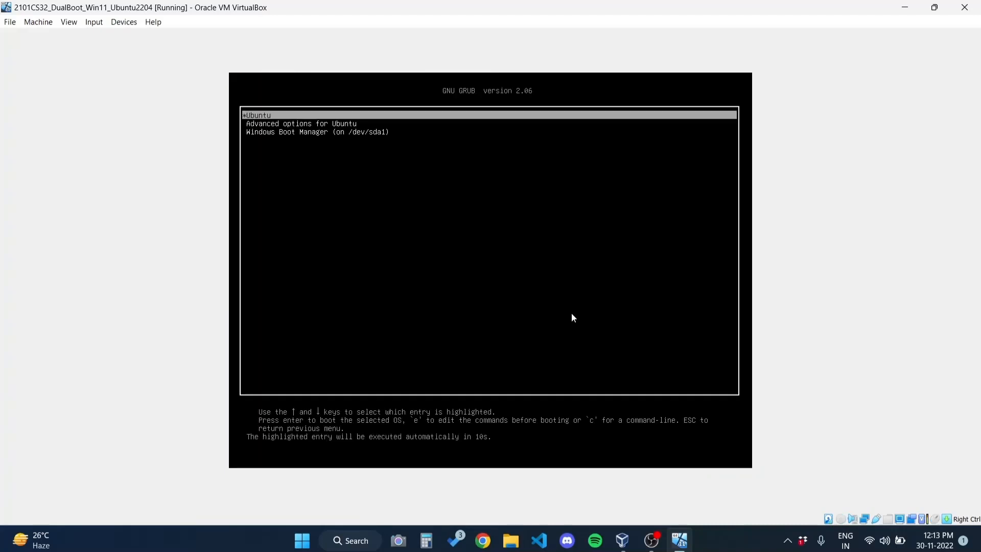
key(Down)
key(Up)
key(Return)
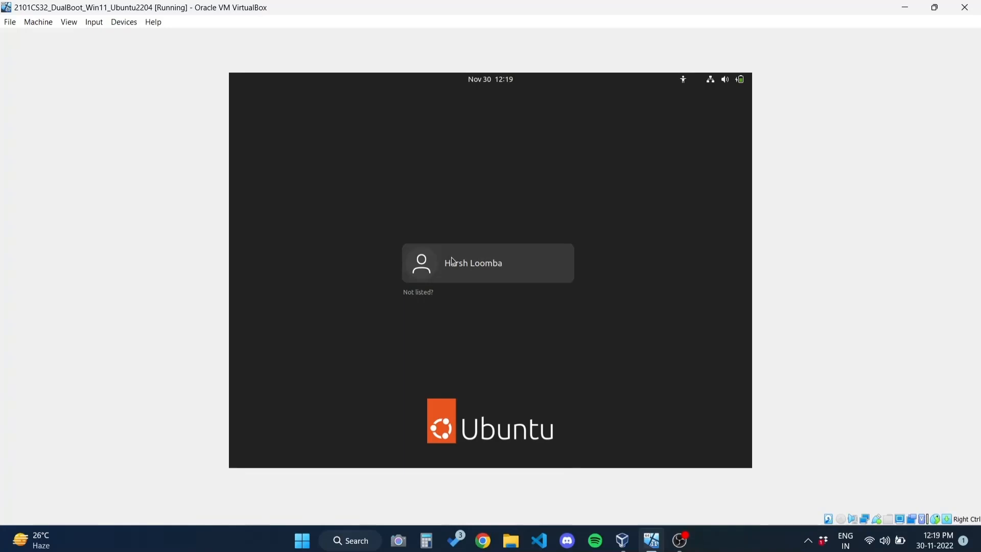
Sign in to the user account with its password
click(452, 259)
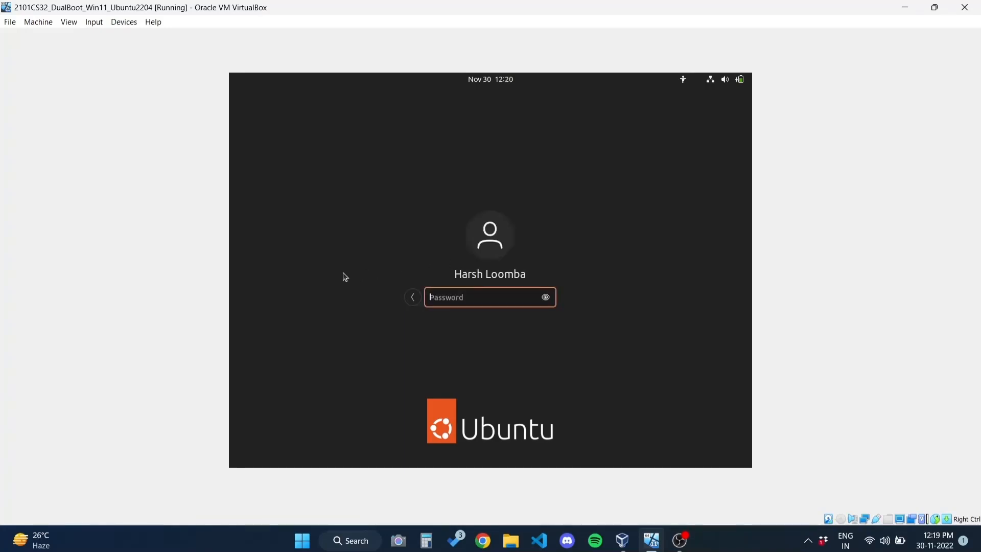
text(••••••••)
key(Return)
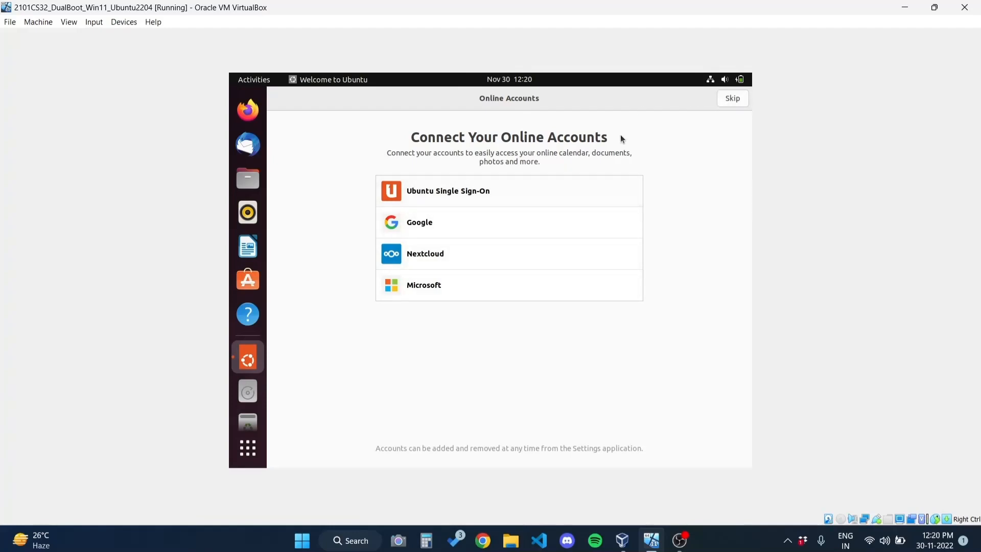
Skip online accounts and Livepatch, choose 'No, don't send system info', and finish setup
click(742, 102)
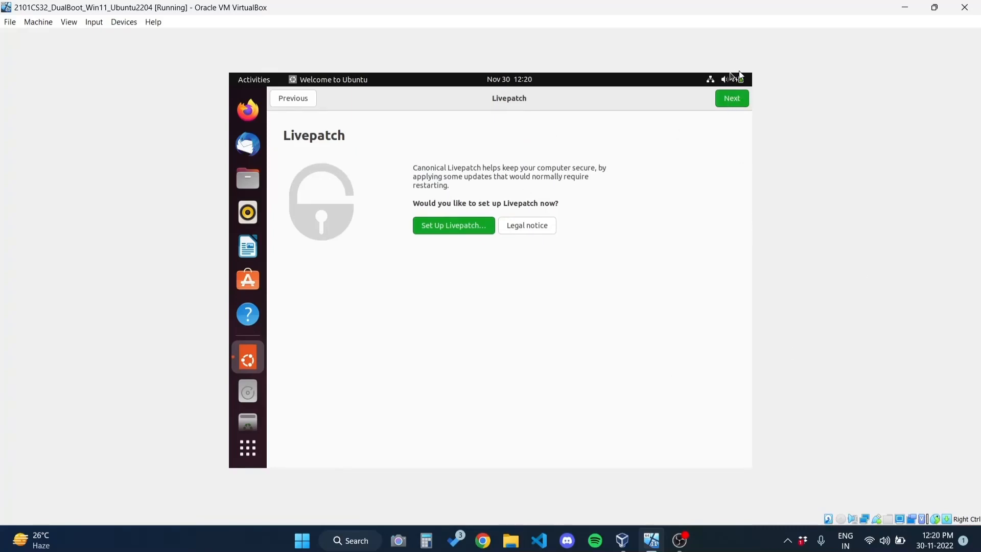
click(718, 104)
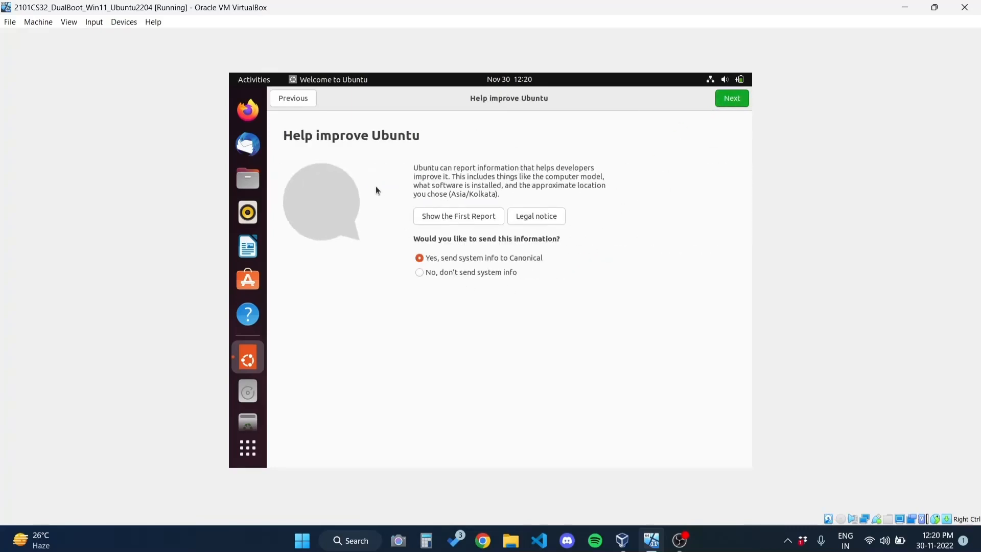
click(422, 271)
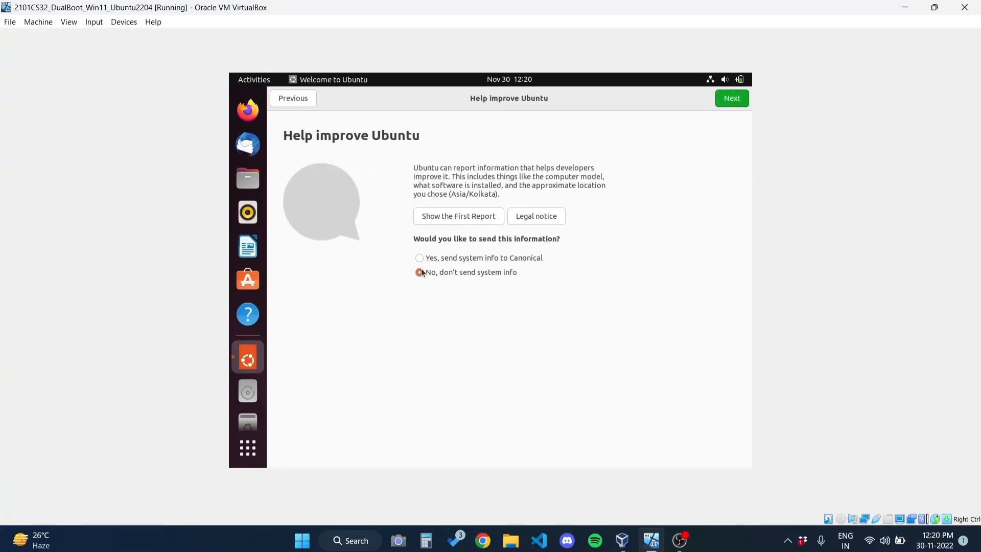
click(737, 103)
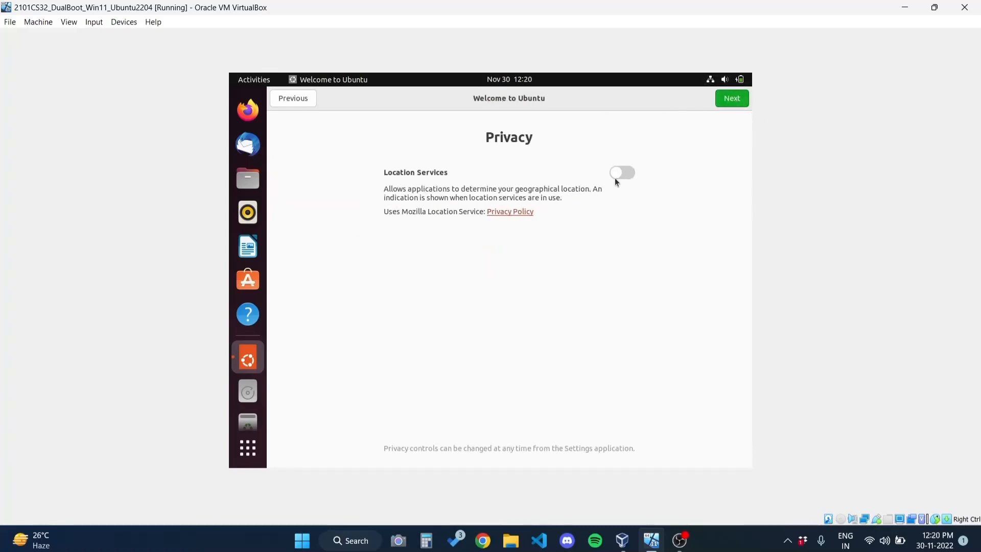
click(732, 102)
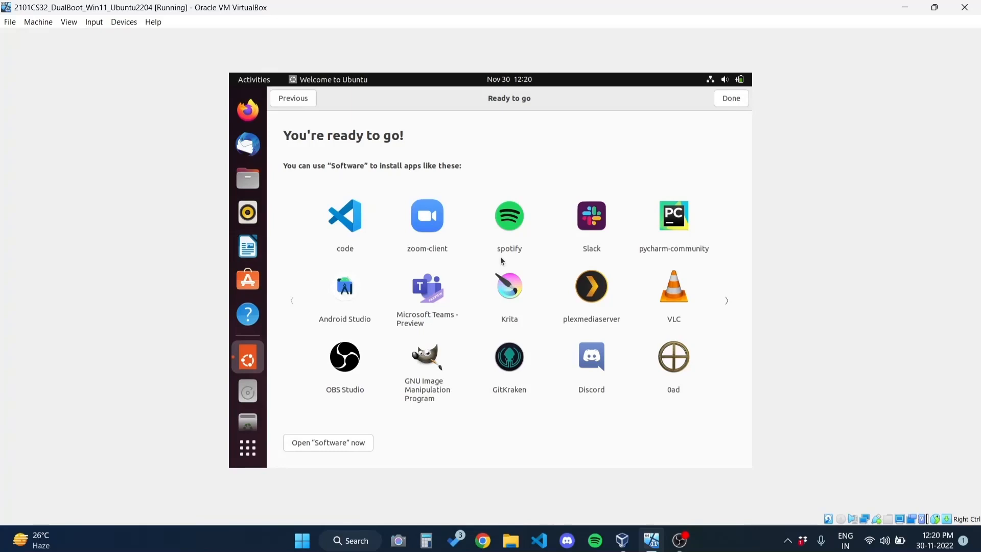
click(731, 97)
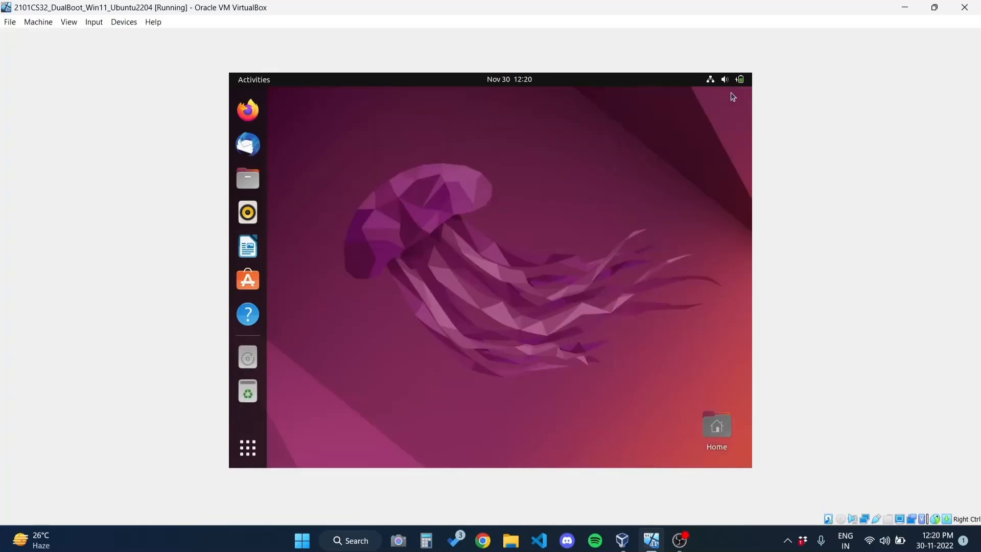
Open the applications overview, scroll through it, and close it again
click(248, 447)
scroll(470, 256, down, 1)
scroll(523, 258, up, 1)
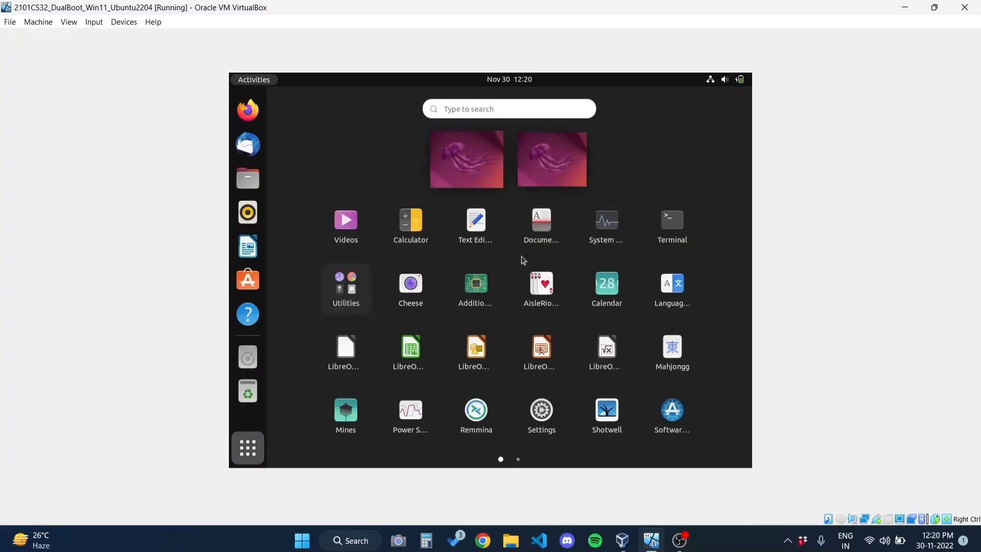
click(236, 451)
Power off Ubuntu via the system menu's Power Off / Log Out option and confirm
click(722, 80)
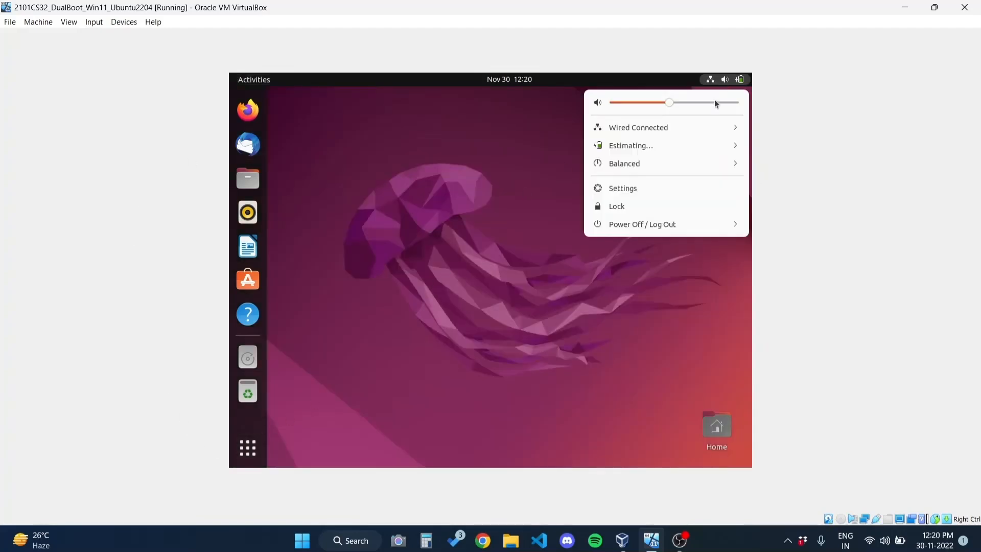
click(675, 229)
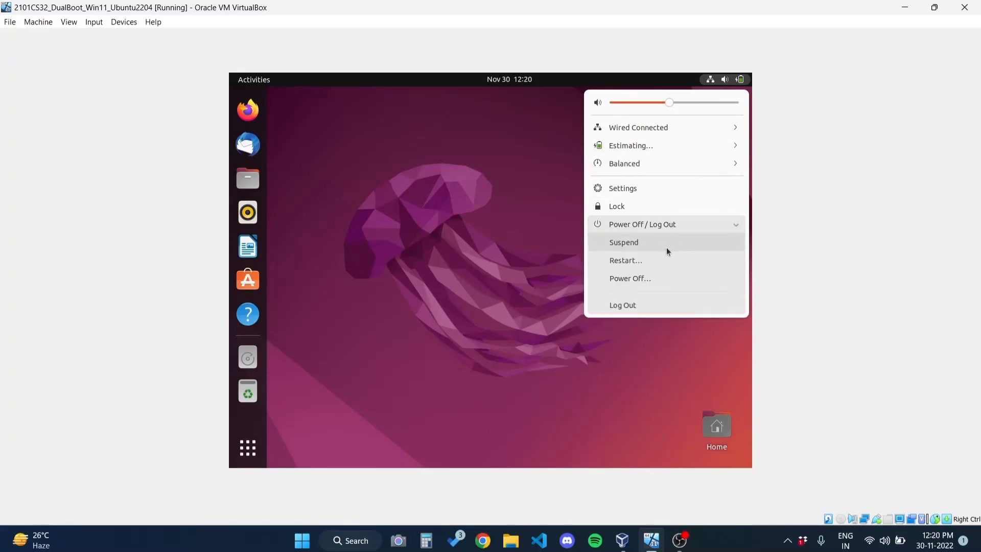
click(670, 281)
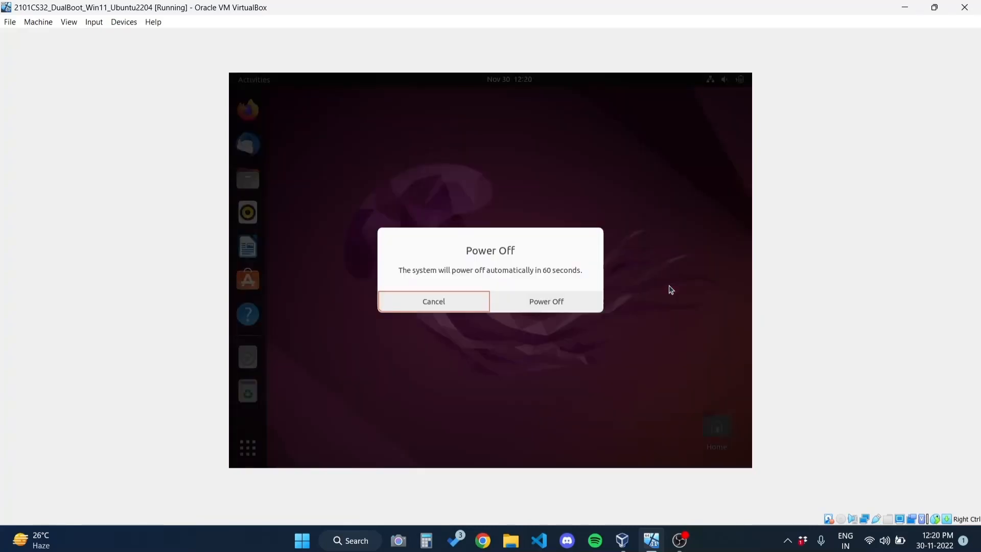
click(553, 312)
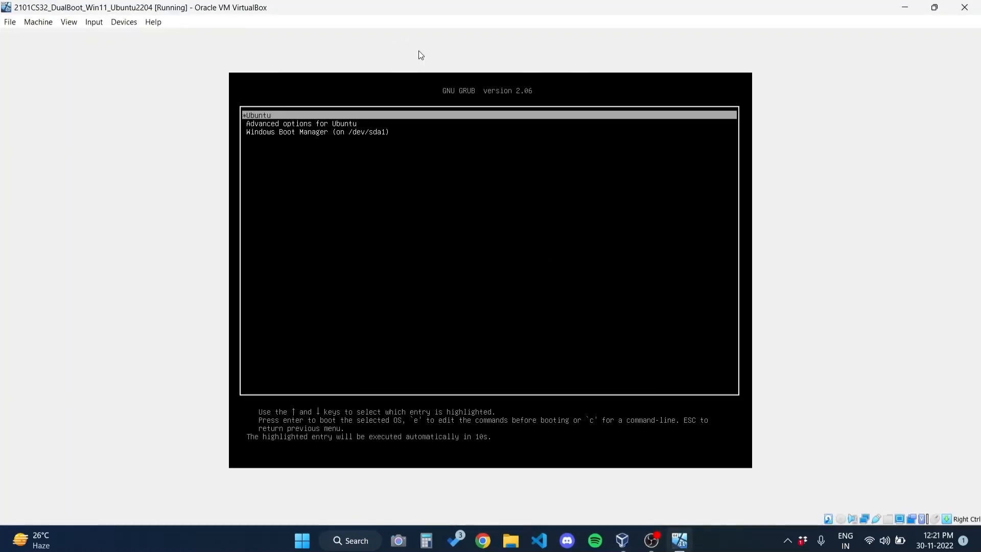
Boot Windows Boot Manager from GRUB and sign in to Windows 11 with the PIN
key(Down)
key(Down)
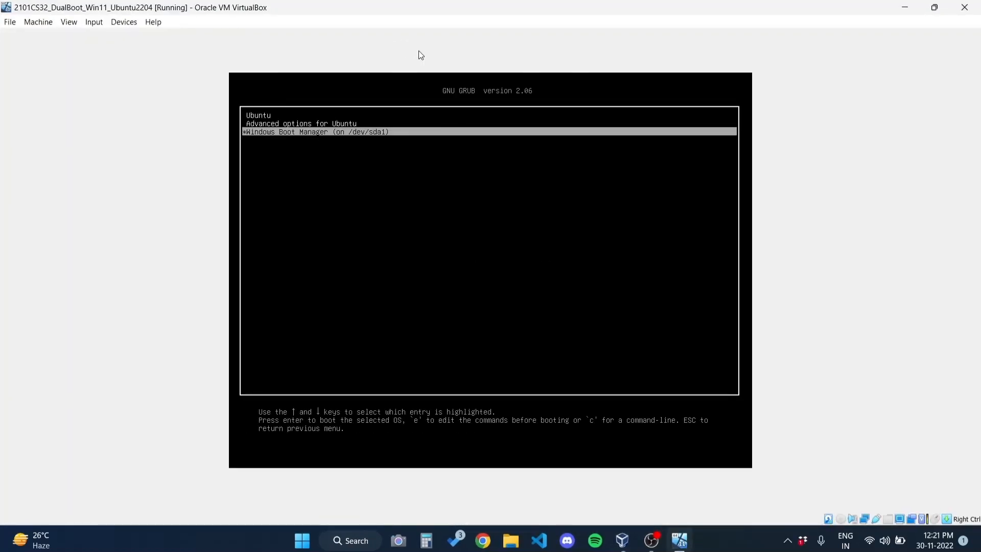
key(Up)
key(Up)
key(Down)
key(Down)
key(Return)
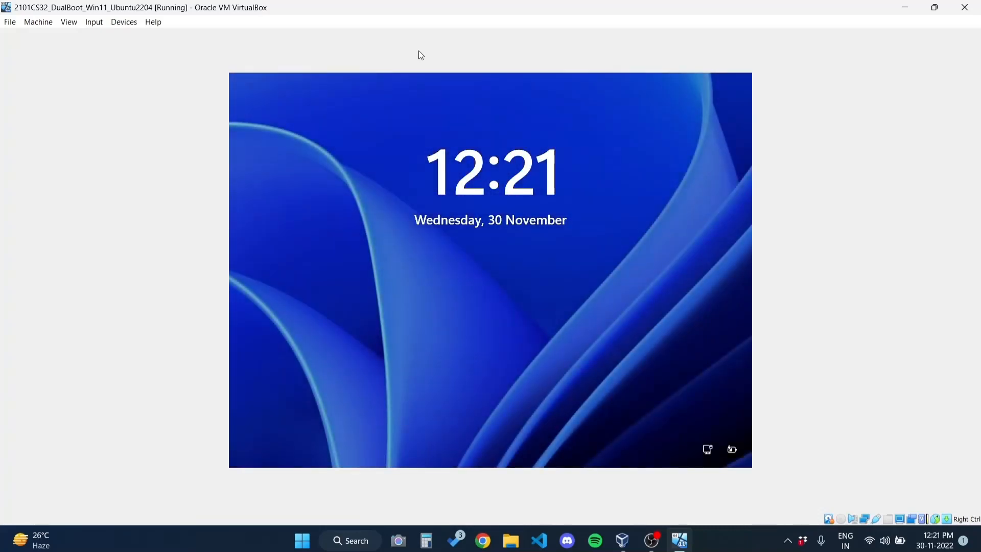
key(Return)
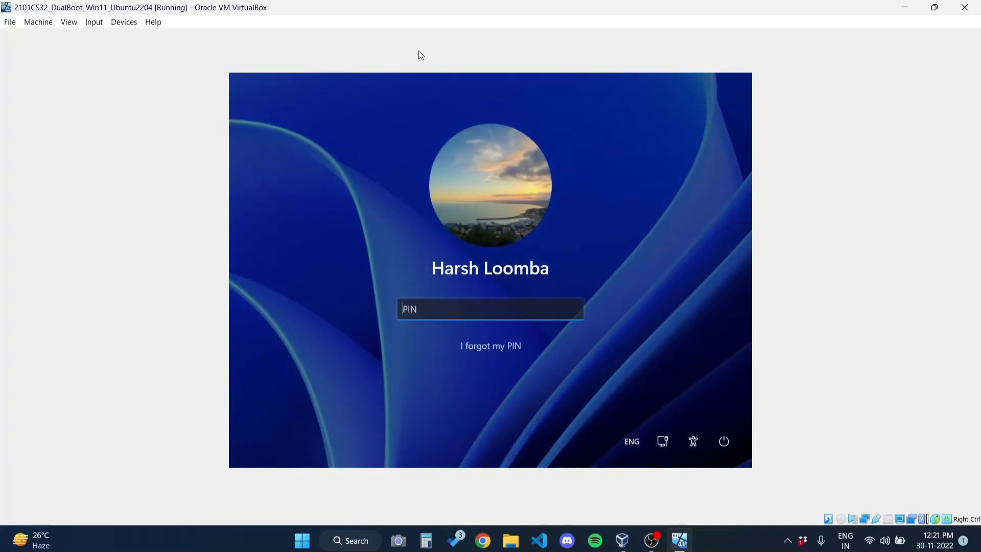
text(•••••••)
key(Return)
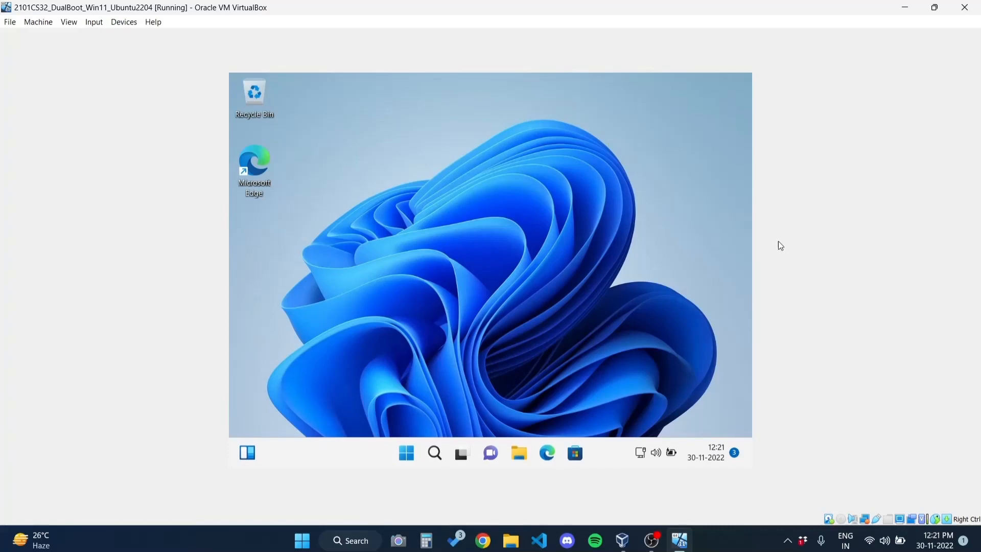
Open File Explorer maximized on This PC and dismiss the OneDrive privacy notice
click(407, 452)
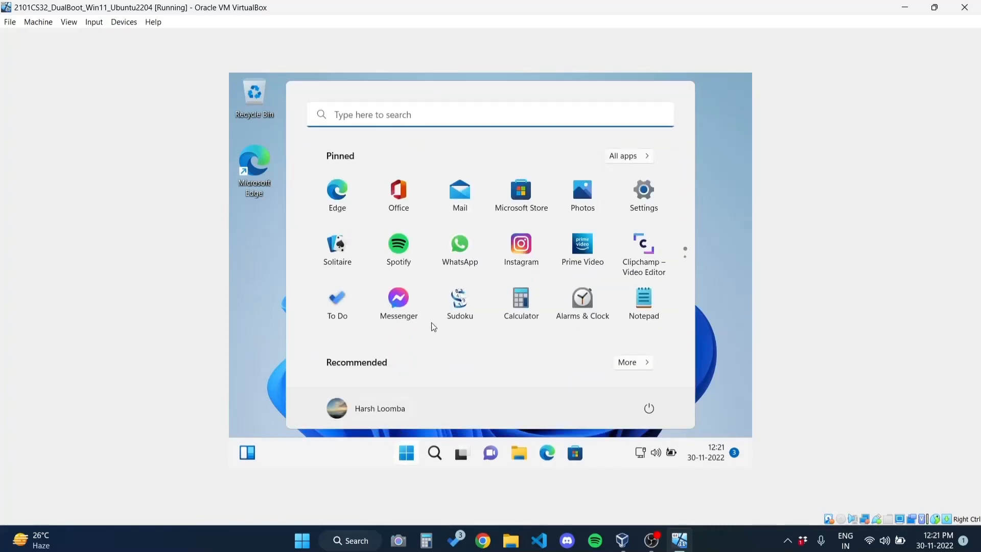
click(263, 290)
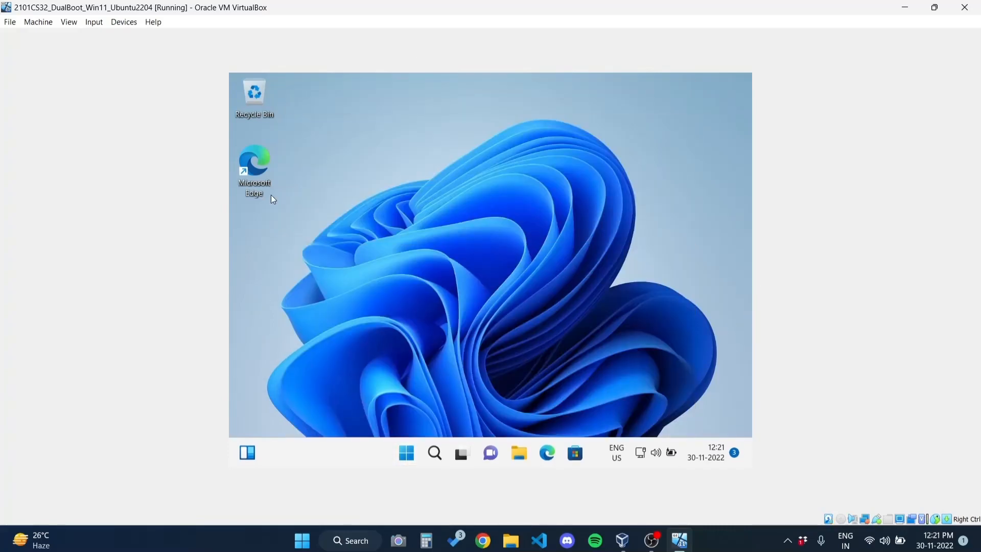
click(518, 453)
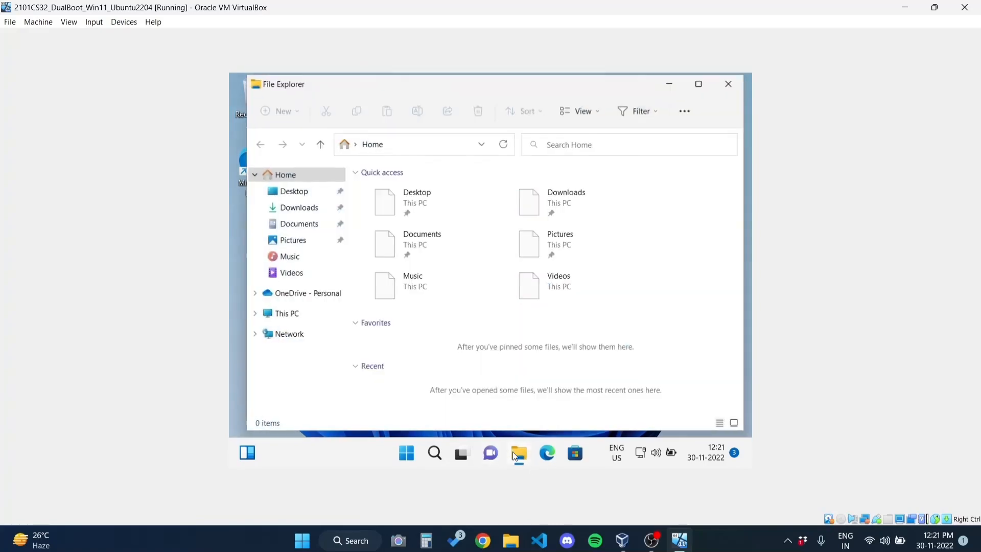
drag(444, 91, 458, 72)
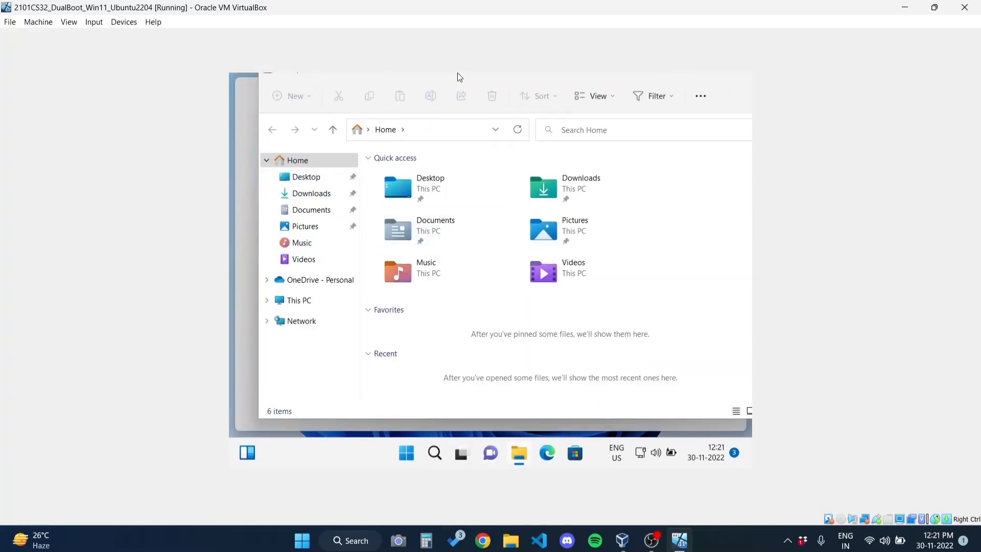
click(290, 310)
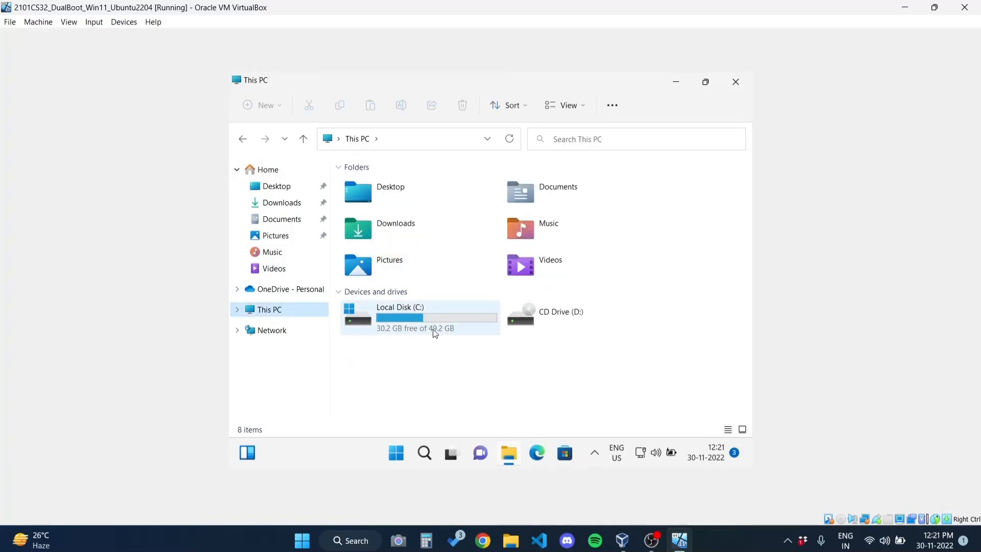
click(726, 349)
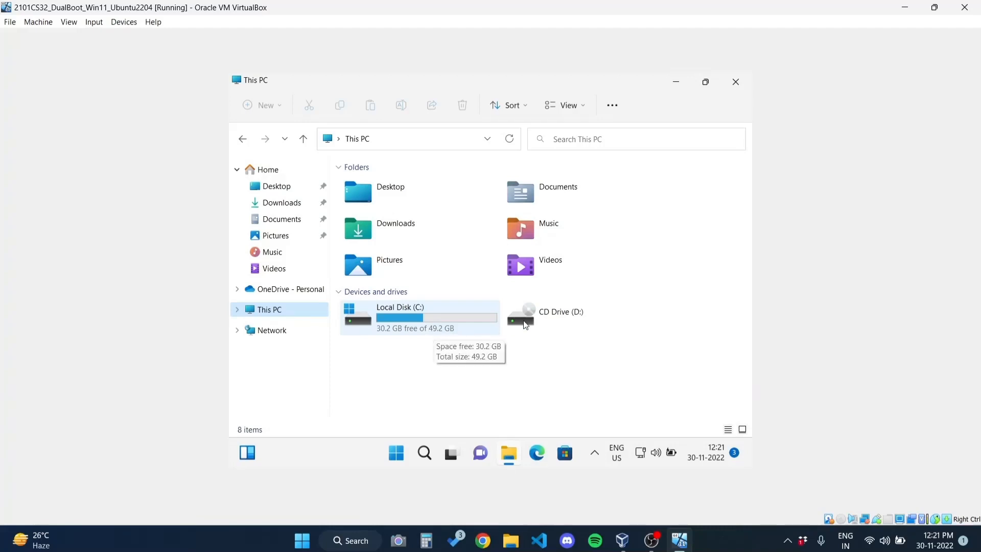
Check CD Drive (D:) and Local Disk (C:), then close File Explorer
double_click(572, 319)
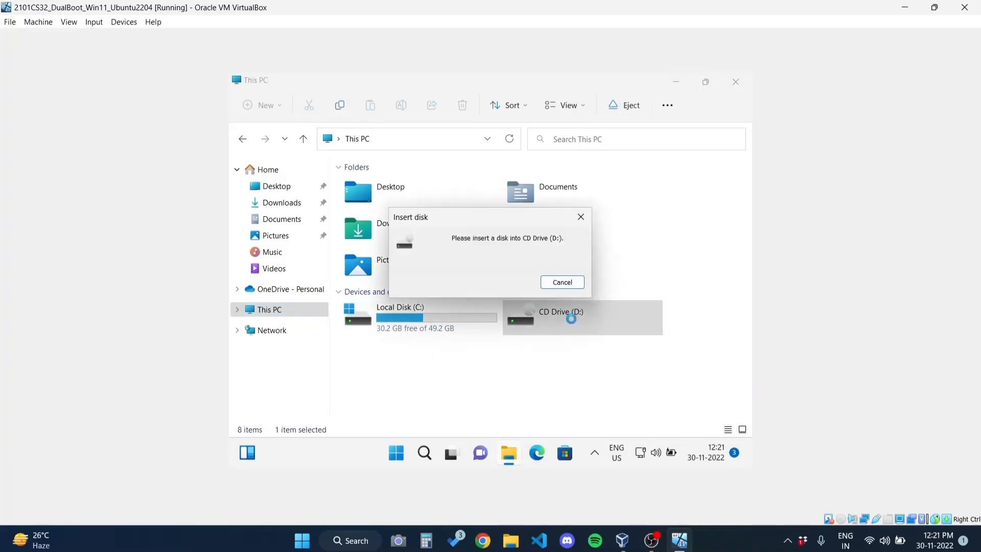
click(564, 287)
double_click(430, 321)
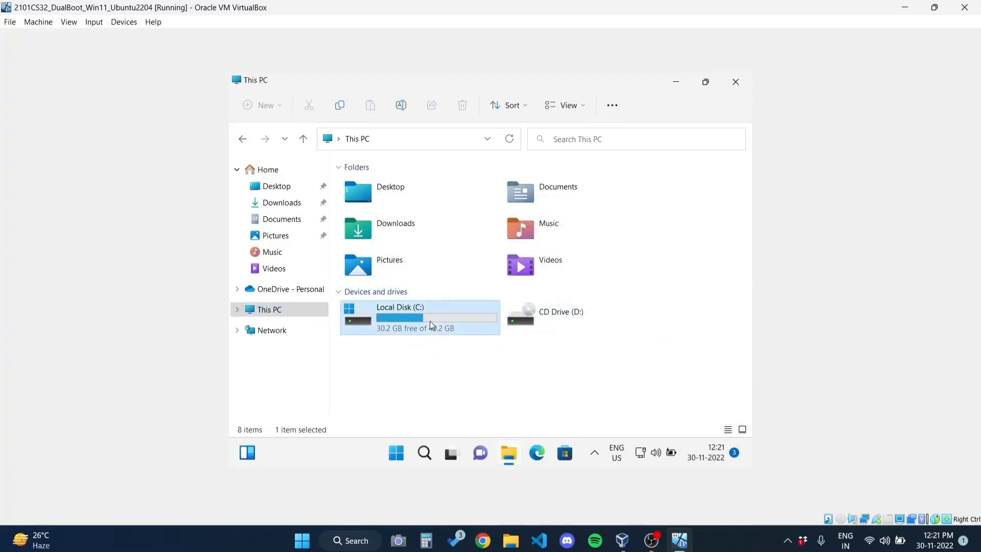
click(358, 138)
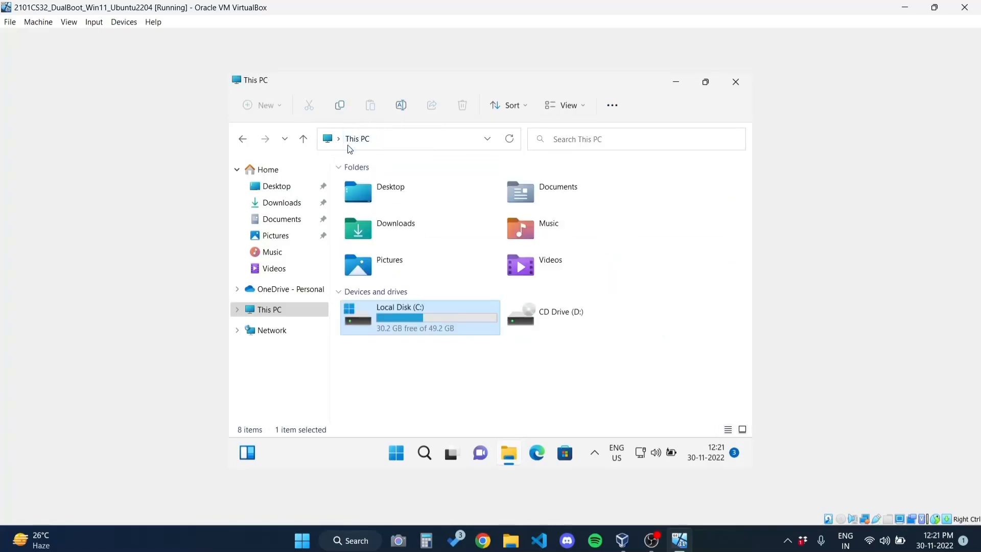
click(736, 82)
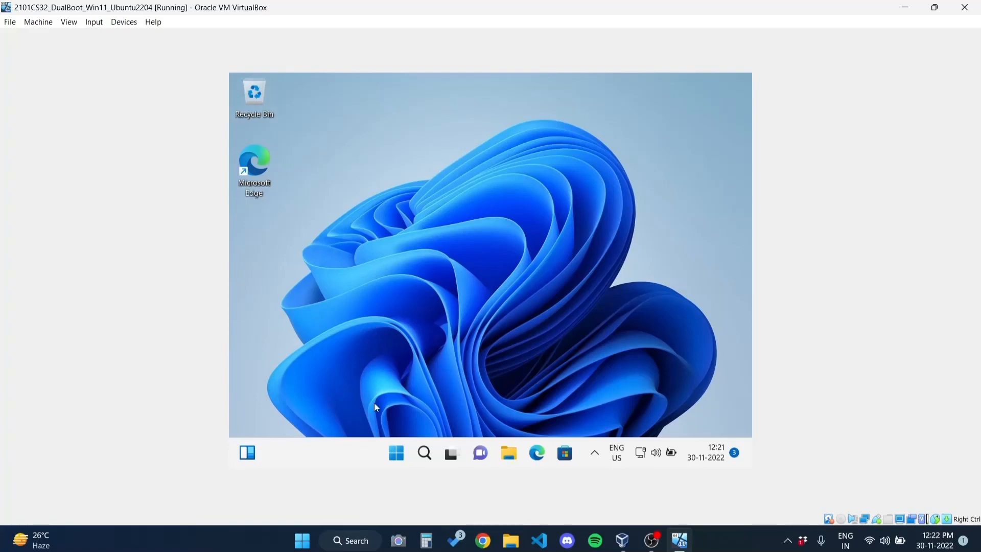
Restart Windows 11 from the Start menu and boot the Ubuntu entry in GRUB
click(400, 452)
click(649, 408)
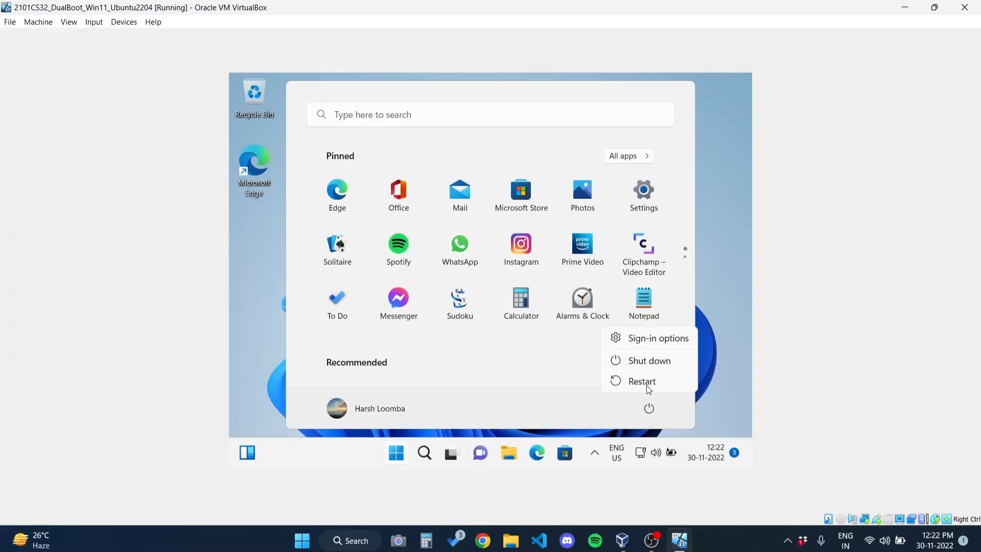
click(646, 383)
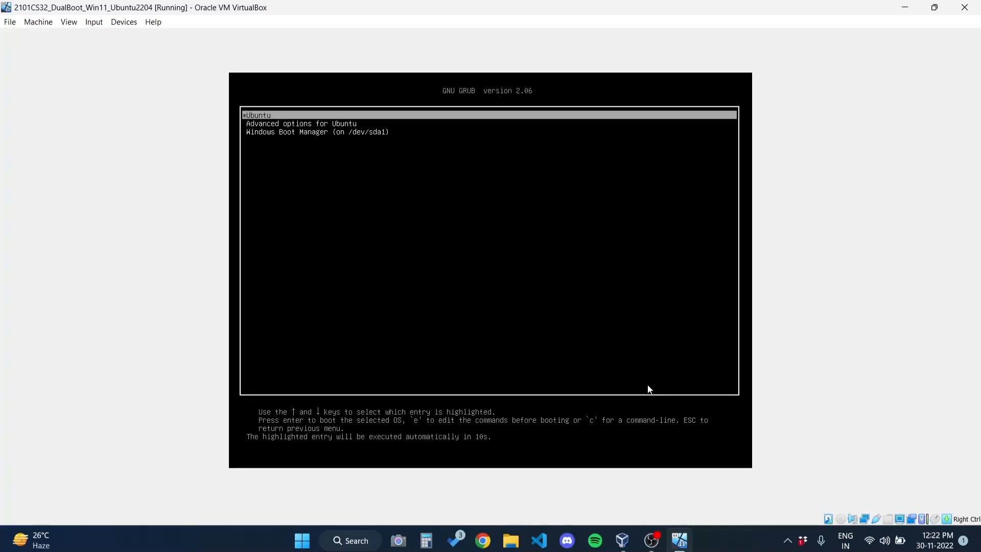
key(Down)
key(Up)
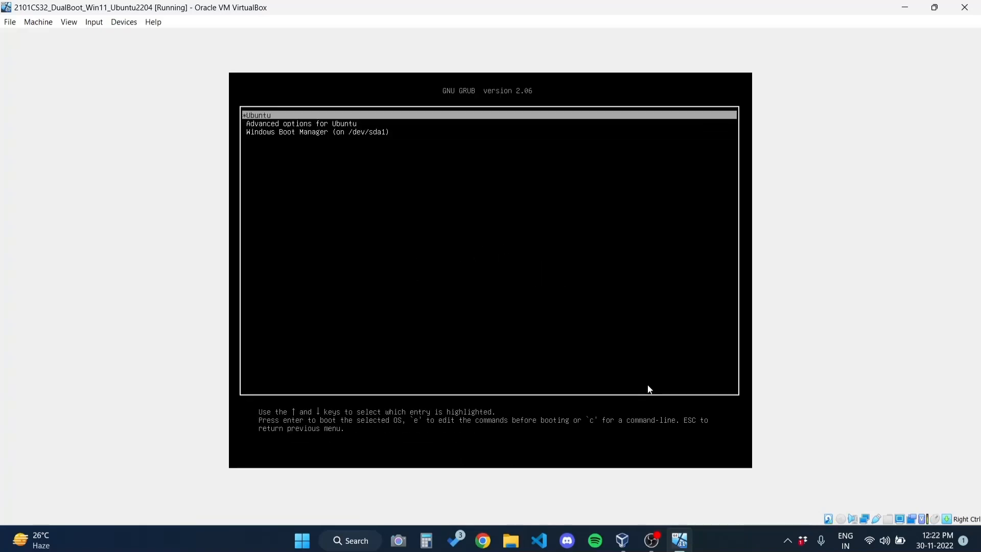
key(Return)
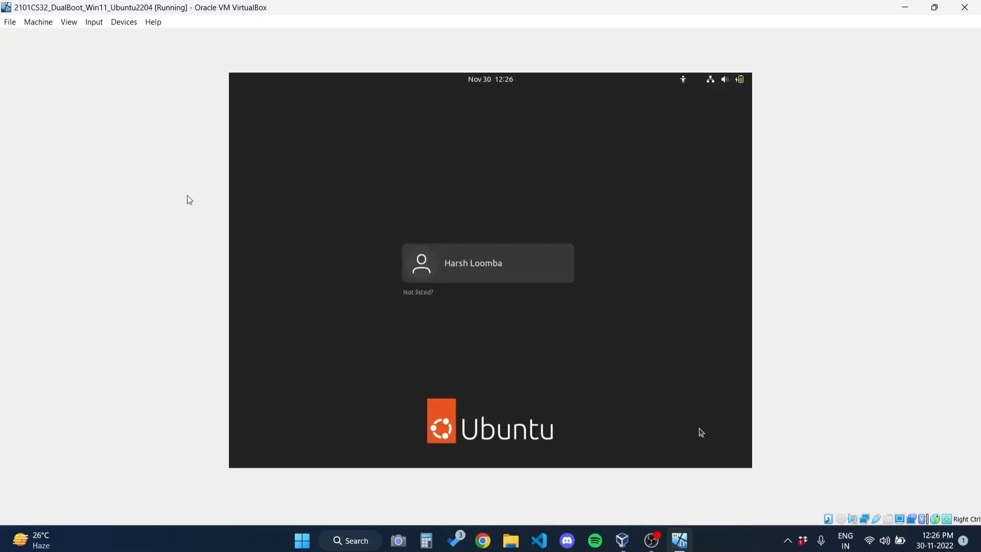
Log in to Ubuntu with the user account's password
key(Return)
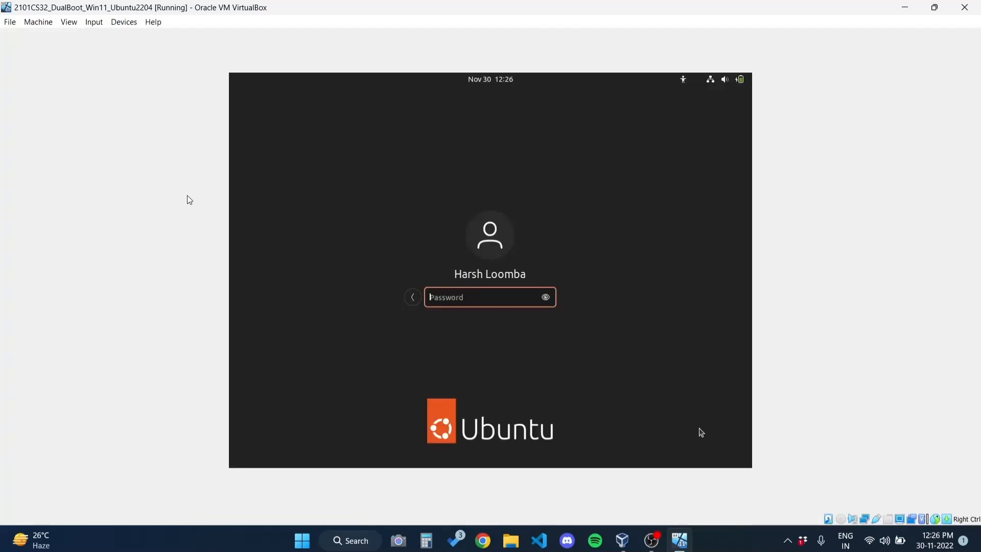
text(********)
key(Return)
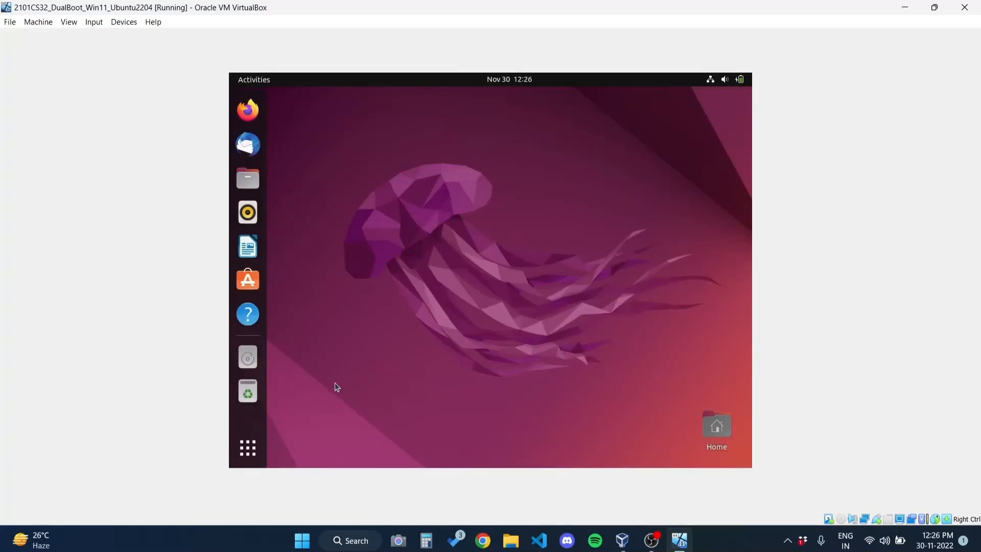
click(255, 451)
scroll(444, 279, down, 1)
scroll(445, 279, up, 1)
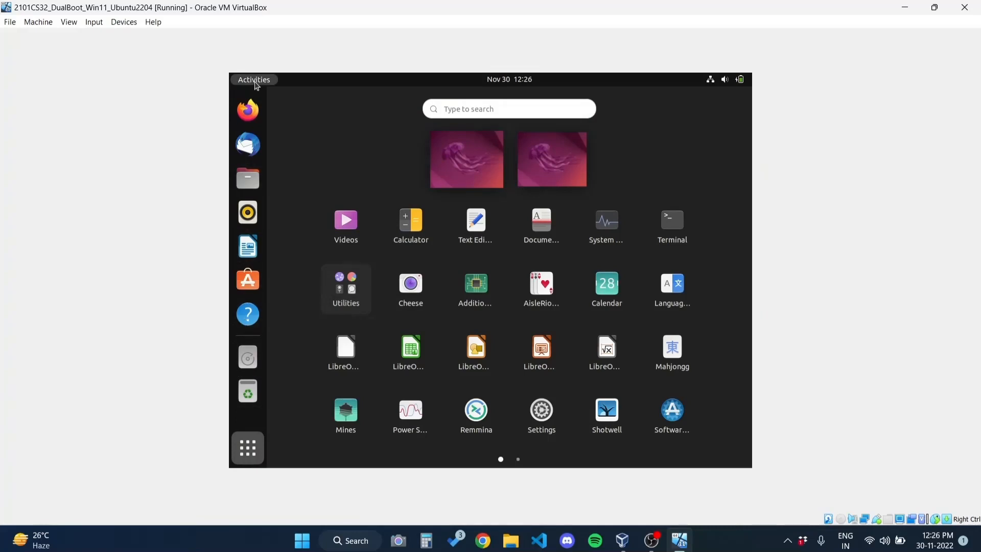
click(262, 445)
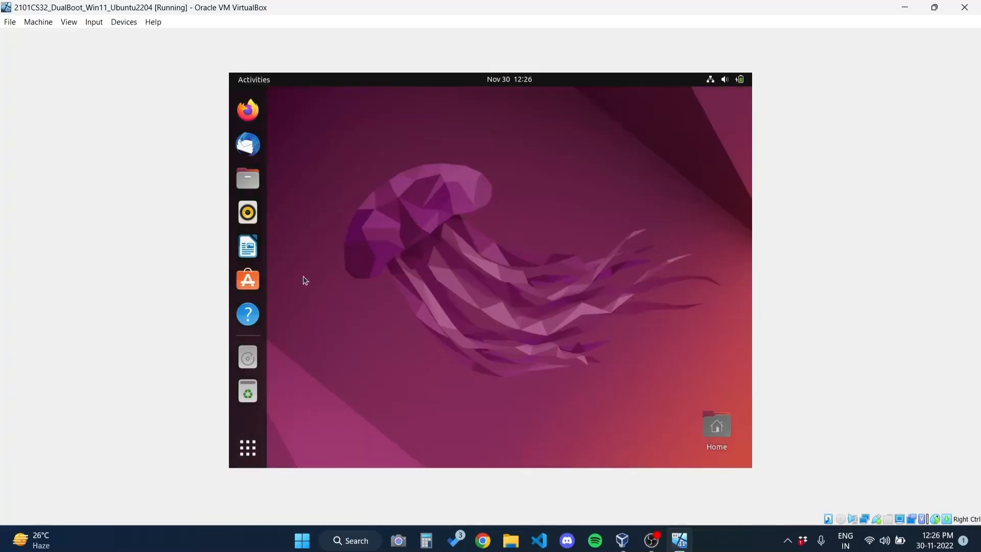
click(240, 181)
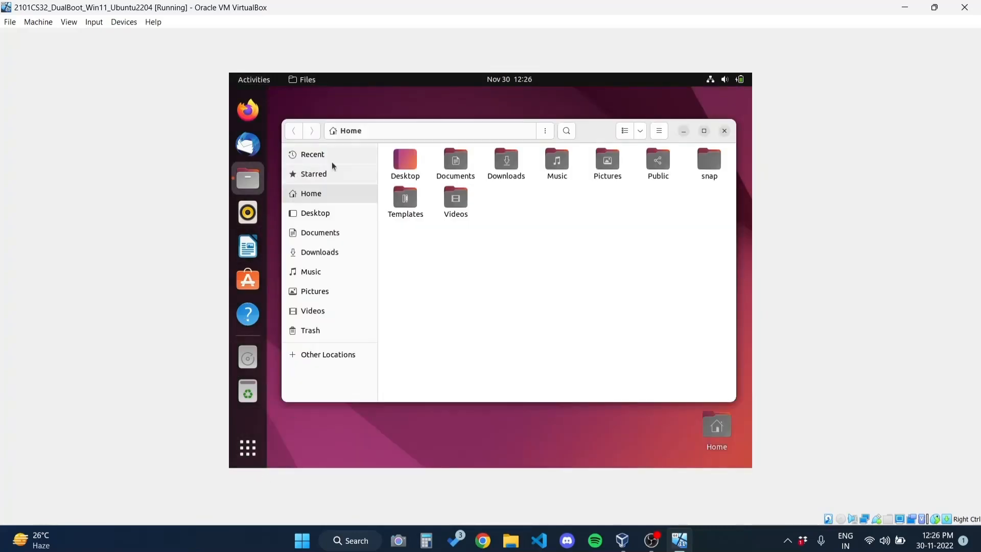
drag(576, 131, 578, 76)
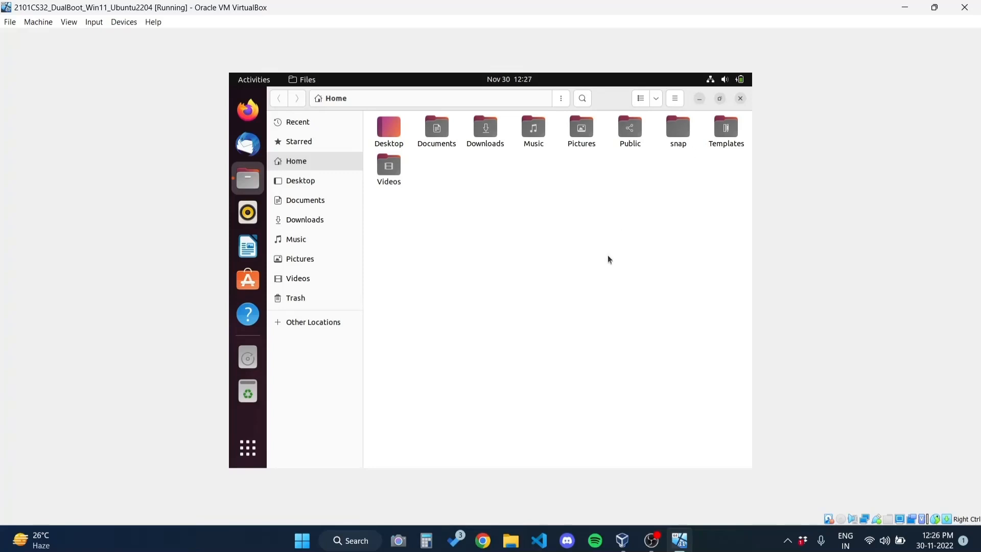
click(248, 449)
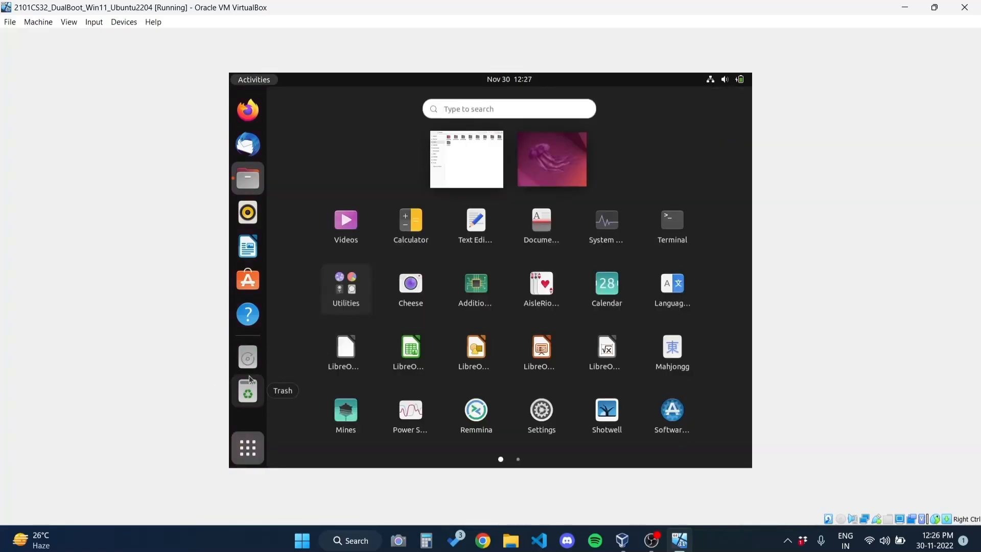
click(250, 357)
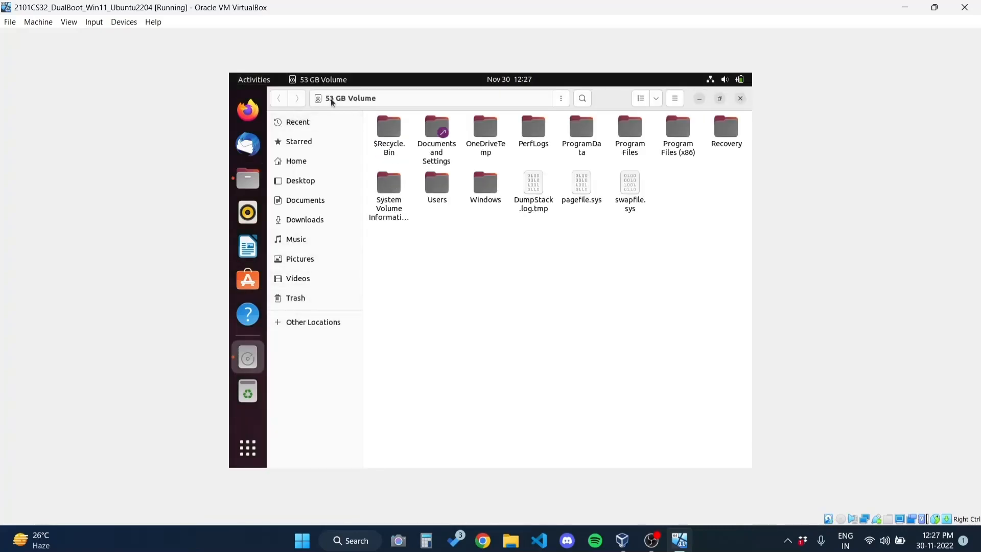
click(740, 98)
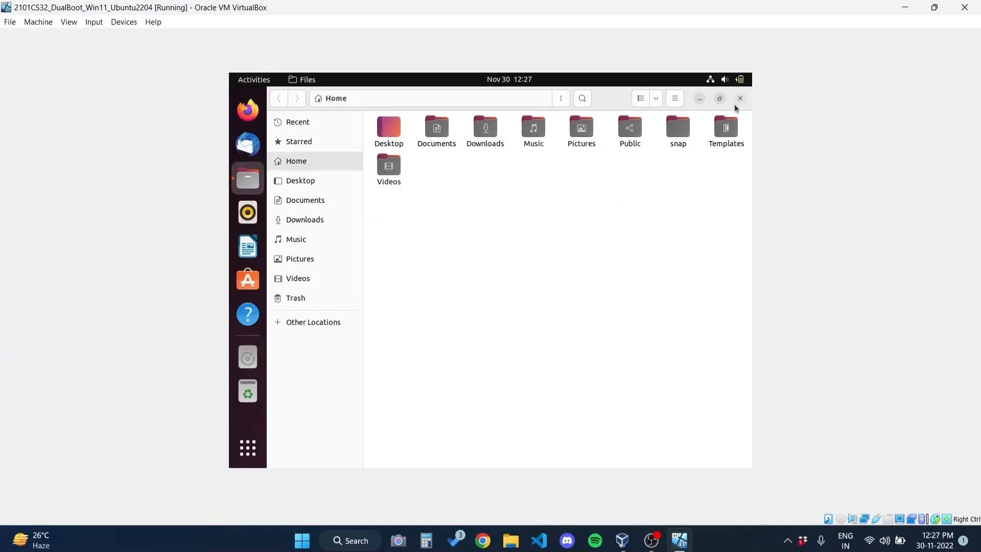
click(741, 98)
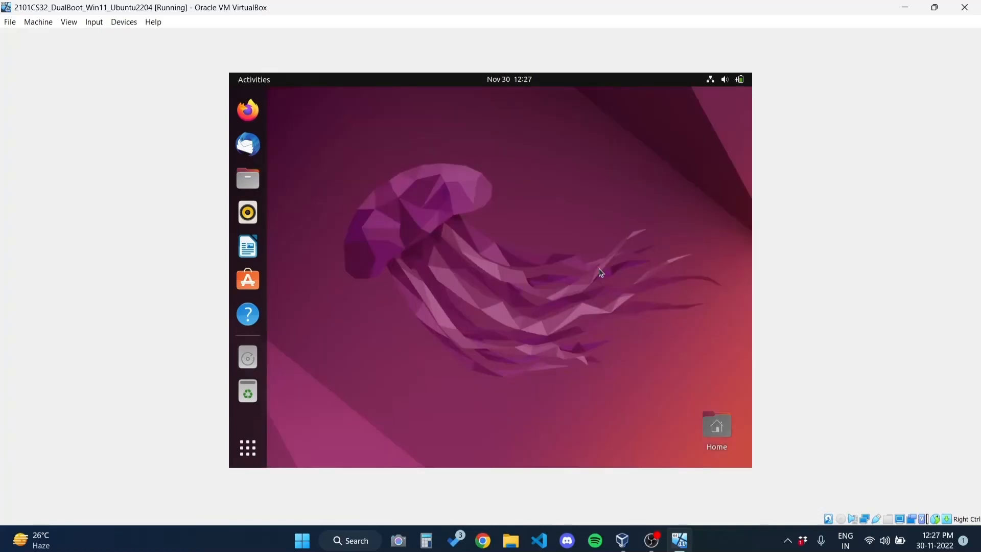
click(234, 447)
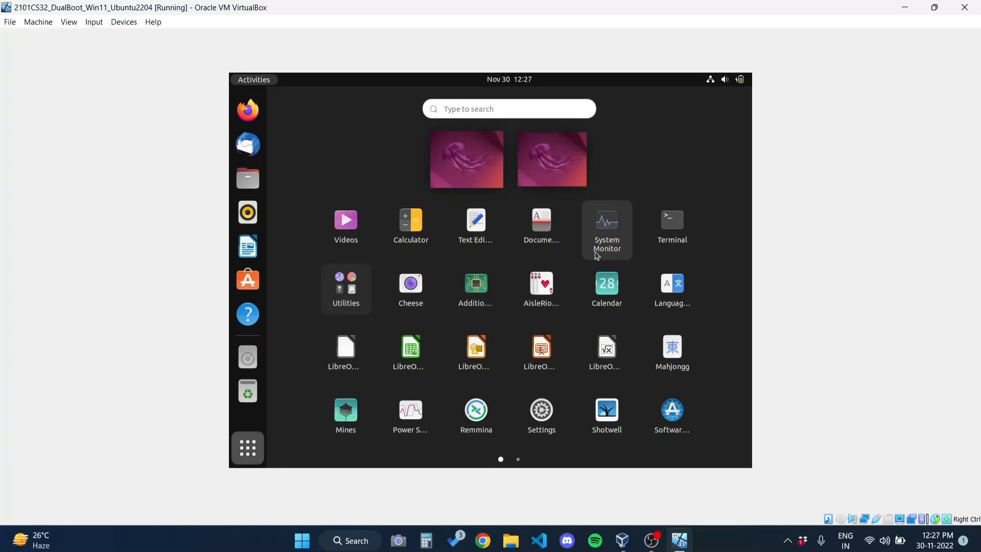
click(597, 256)
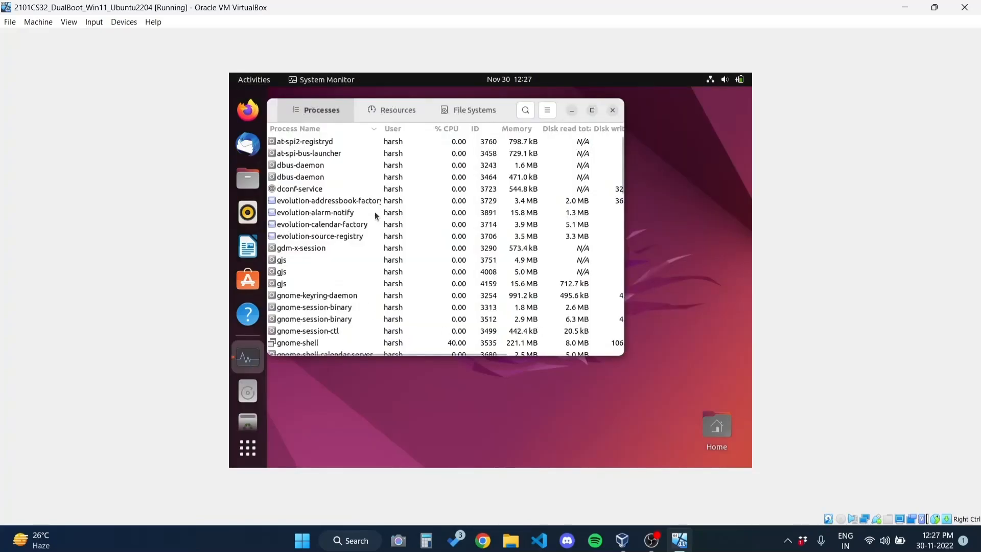
click(391, 110)
click(475, 111)
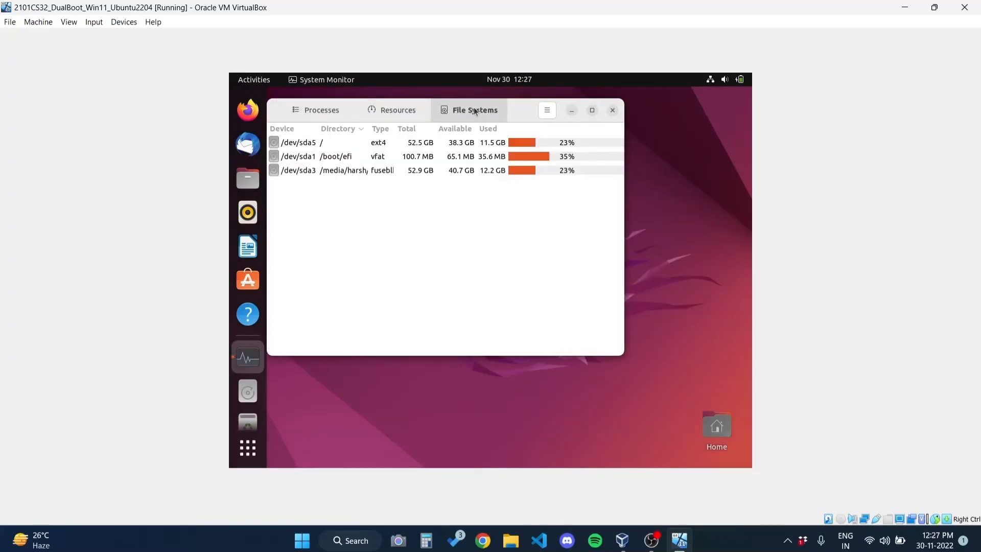
click(418, 113)
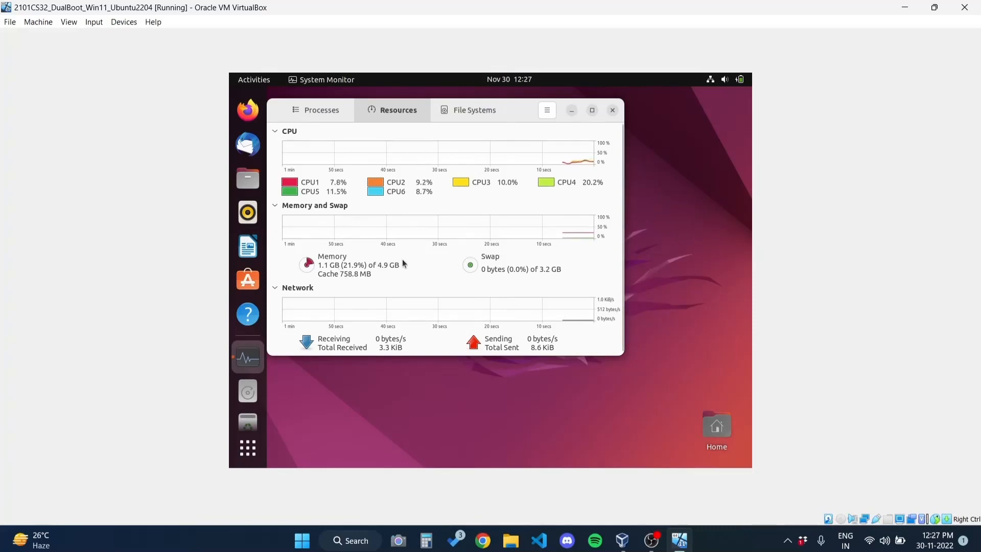
scroll(358, 270, down, 1)
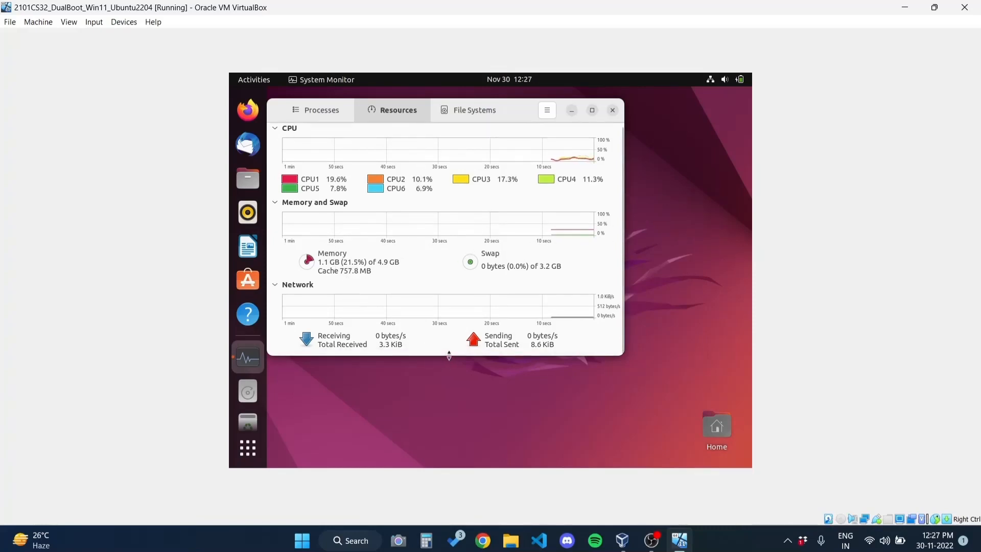
click(478, 109)
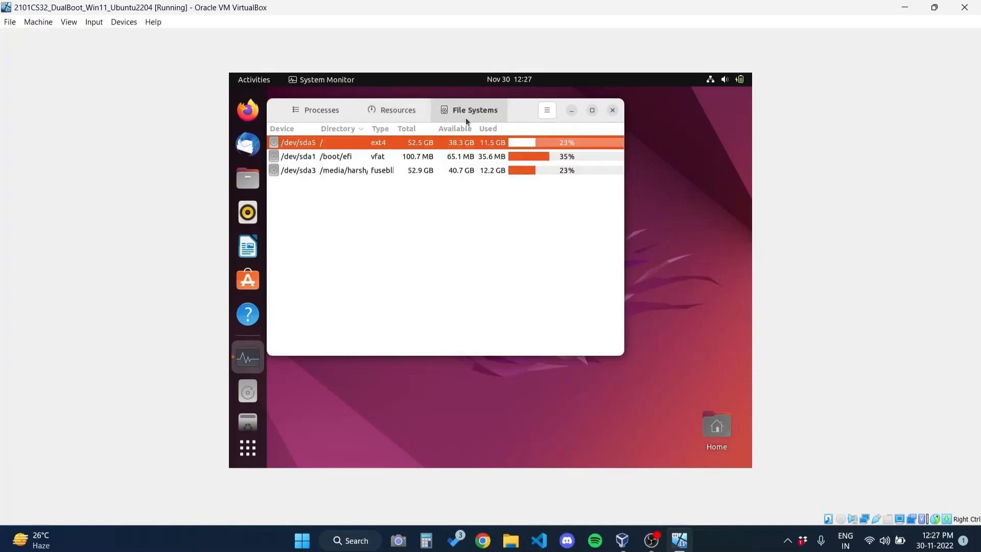
drag(526, 110, 528, 72)
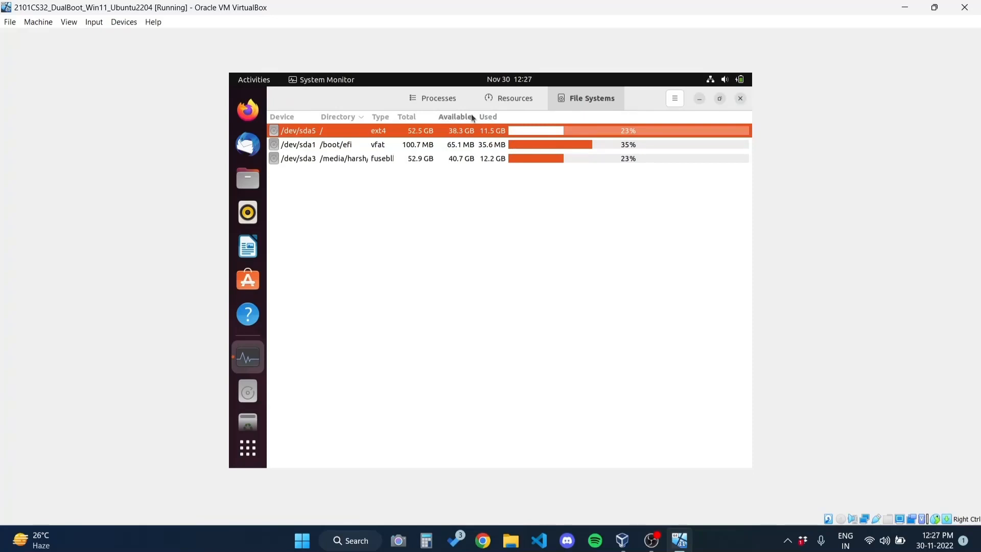
click(475, 145)
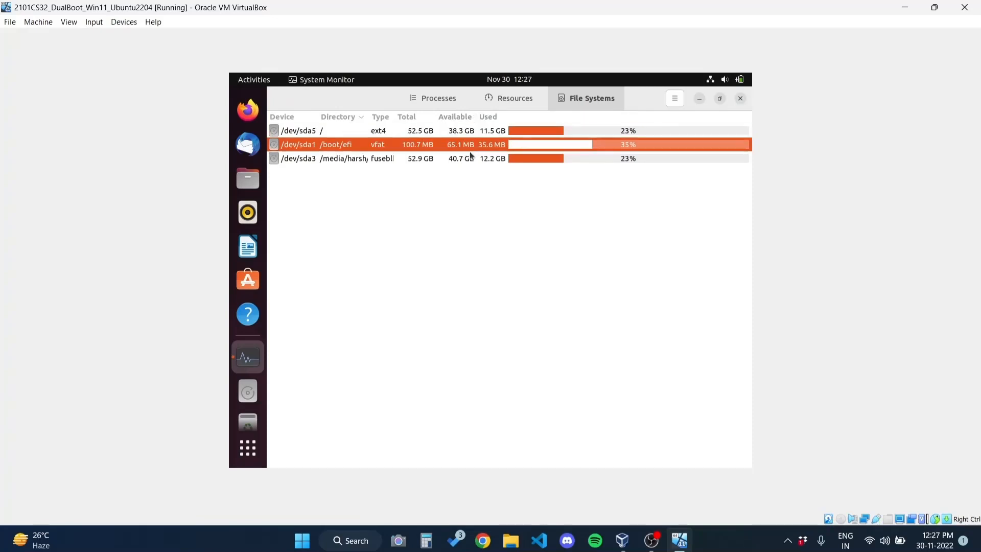
click(471, 157)
click(478, 132)
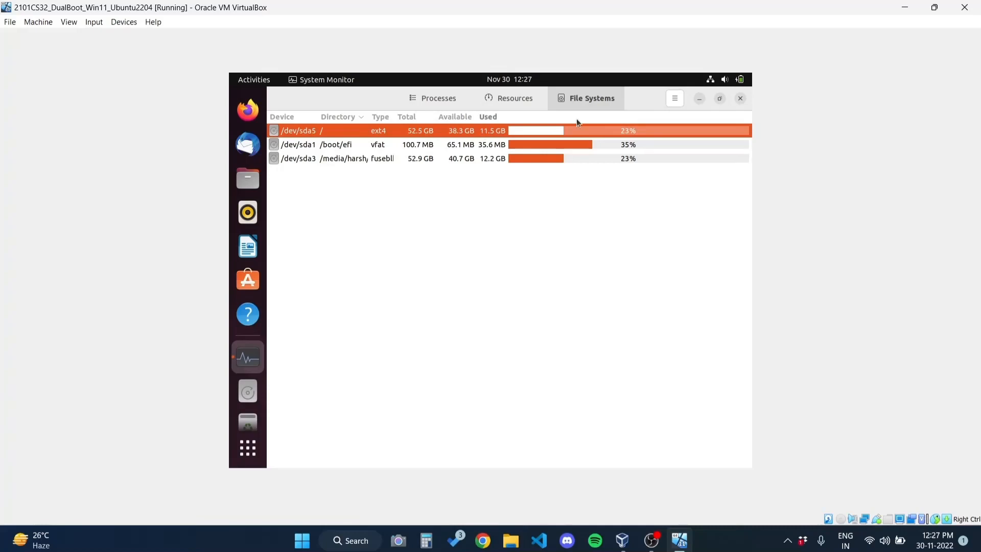
click(741, 99)
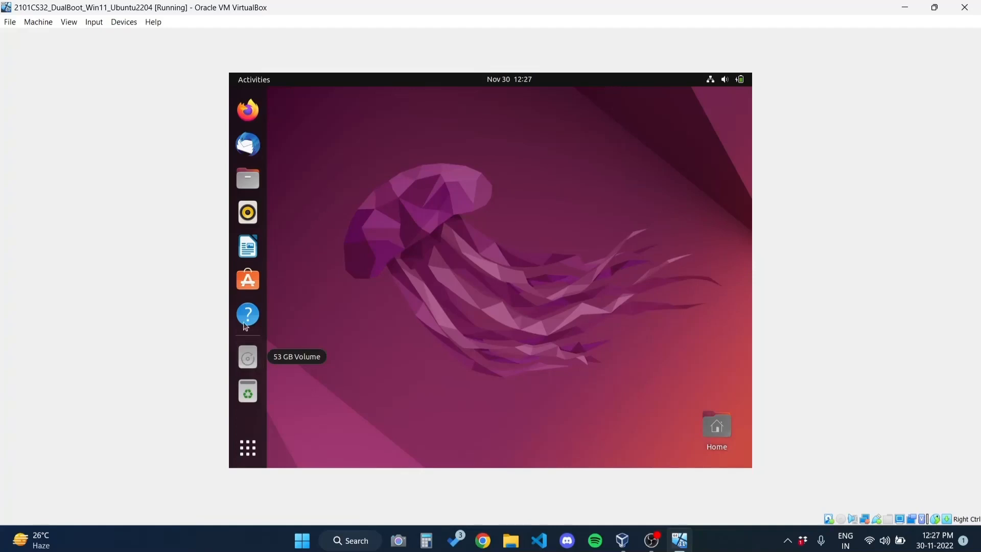
Open and close Files at Home, then expand Power Off / Log Out in the system menu
click(256, 192)
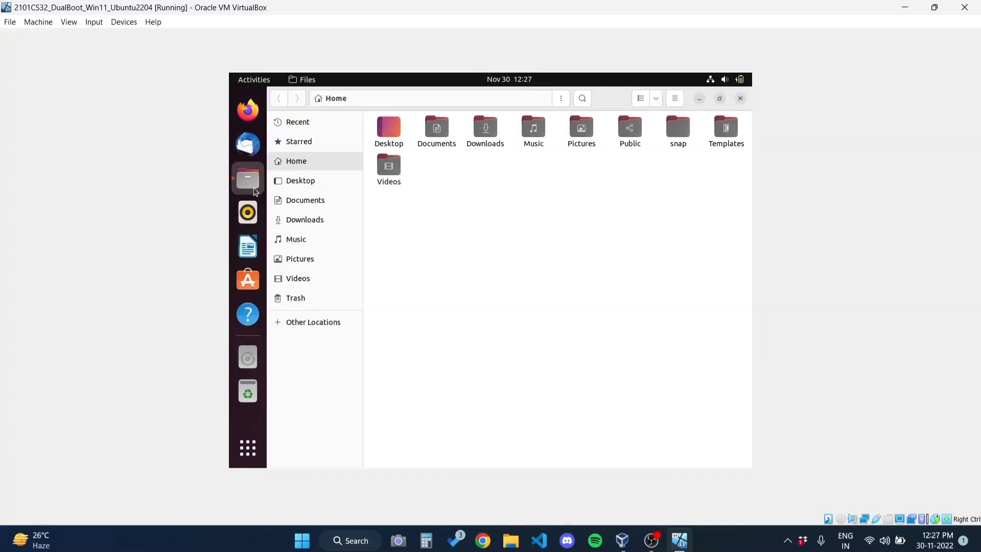
click(741, 98)
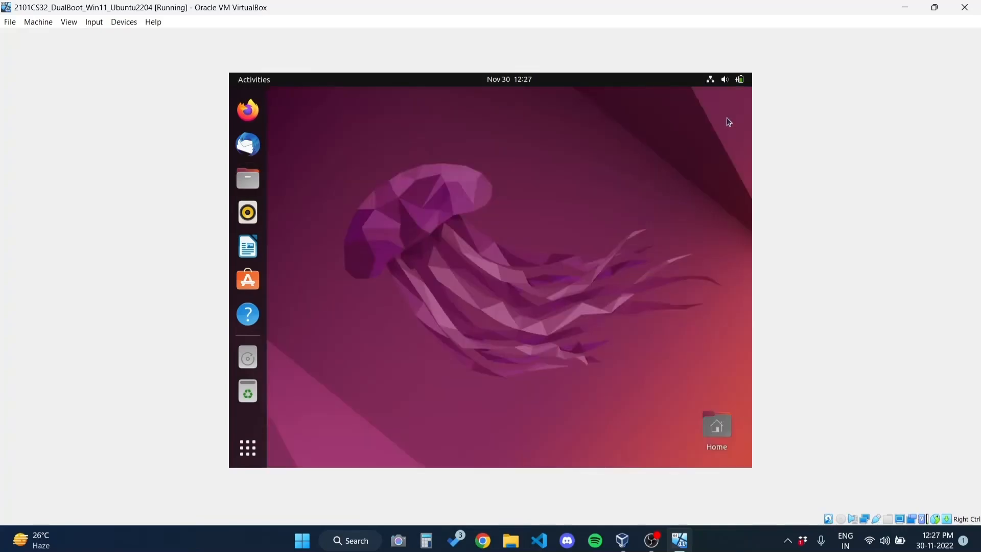
click(726, 81)
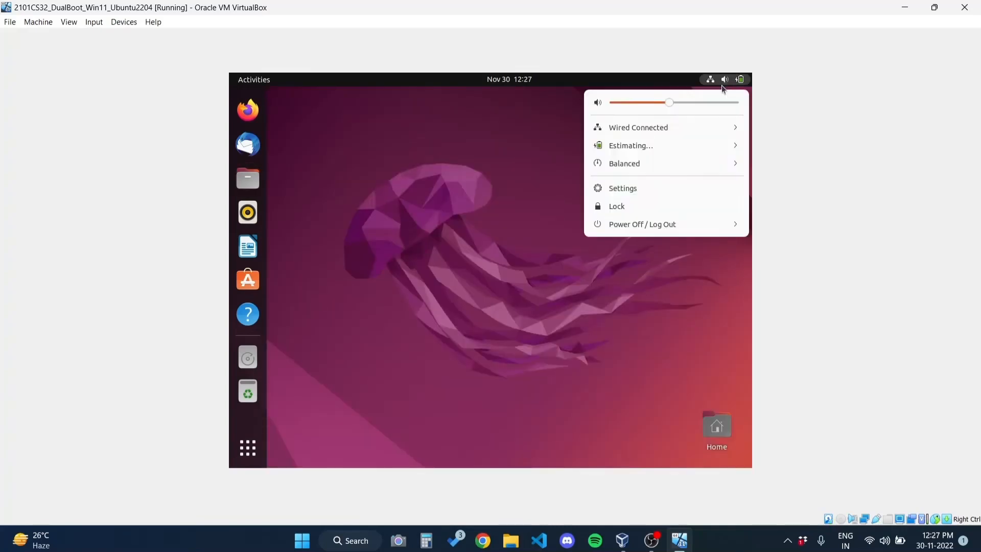
click(670, 224)
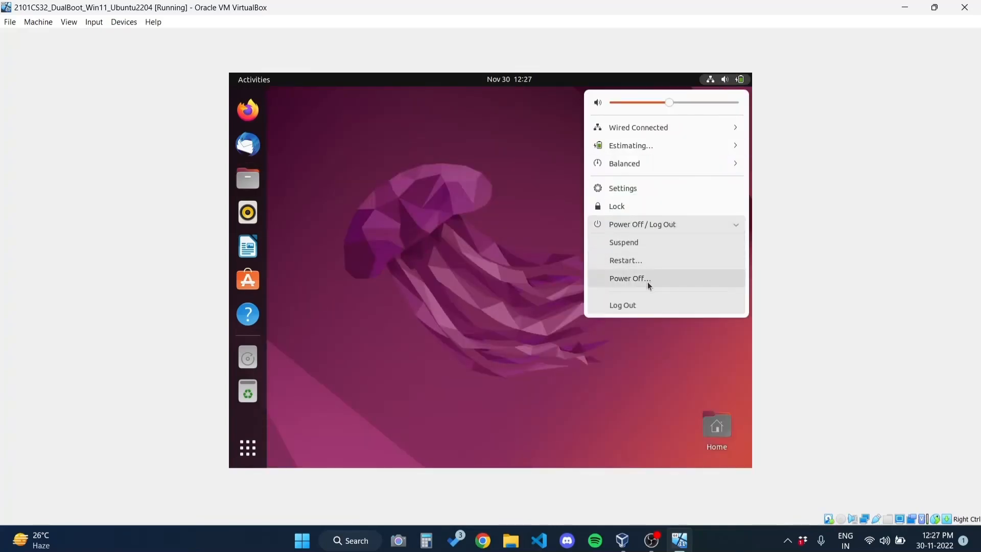